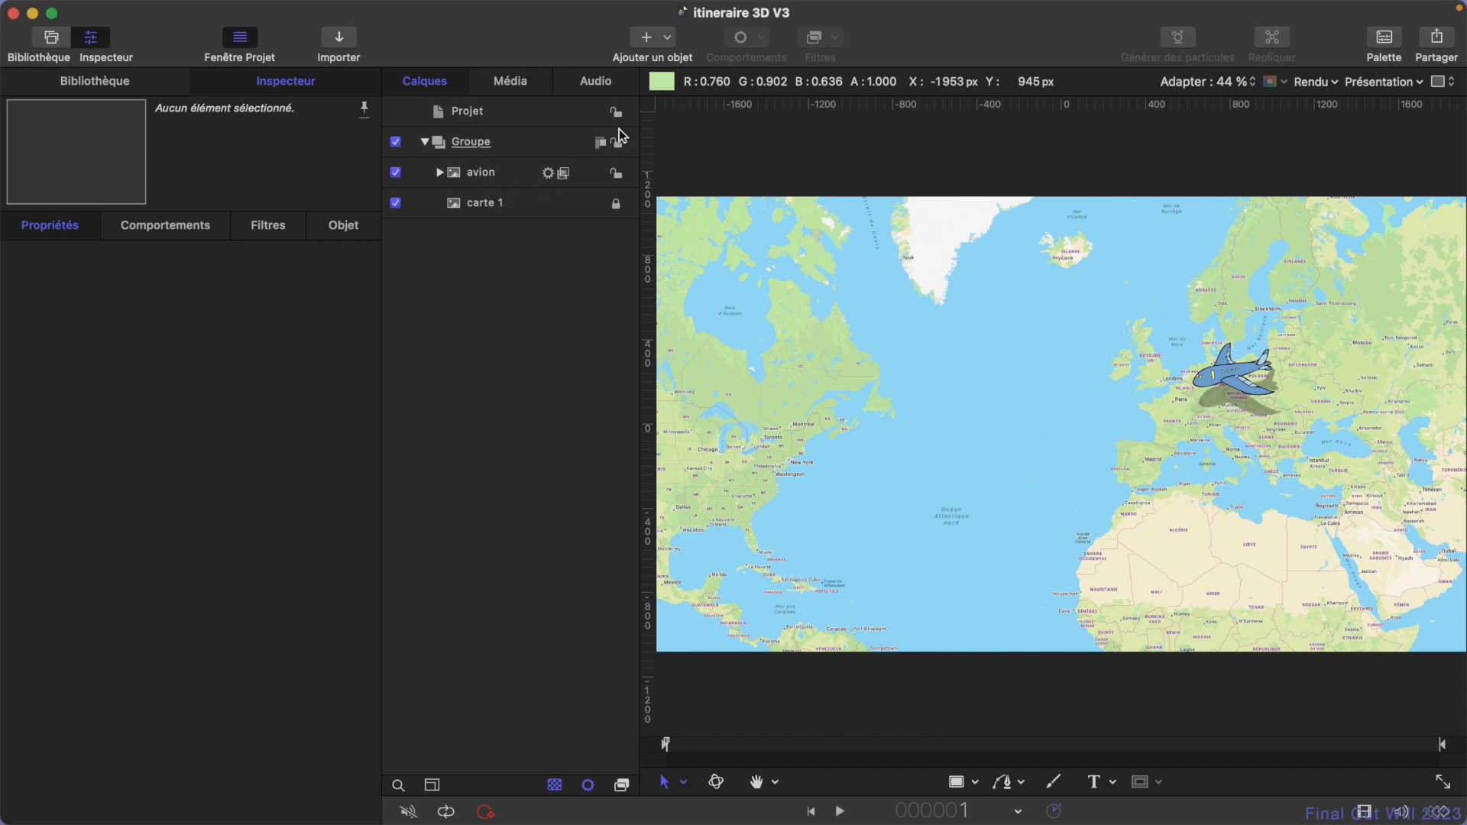
# - Add a camera to the project and convert its group to 3D
pyautogui.click(668, 38)
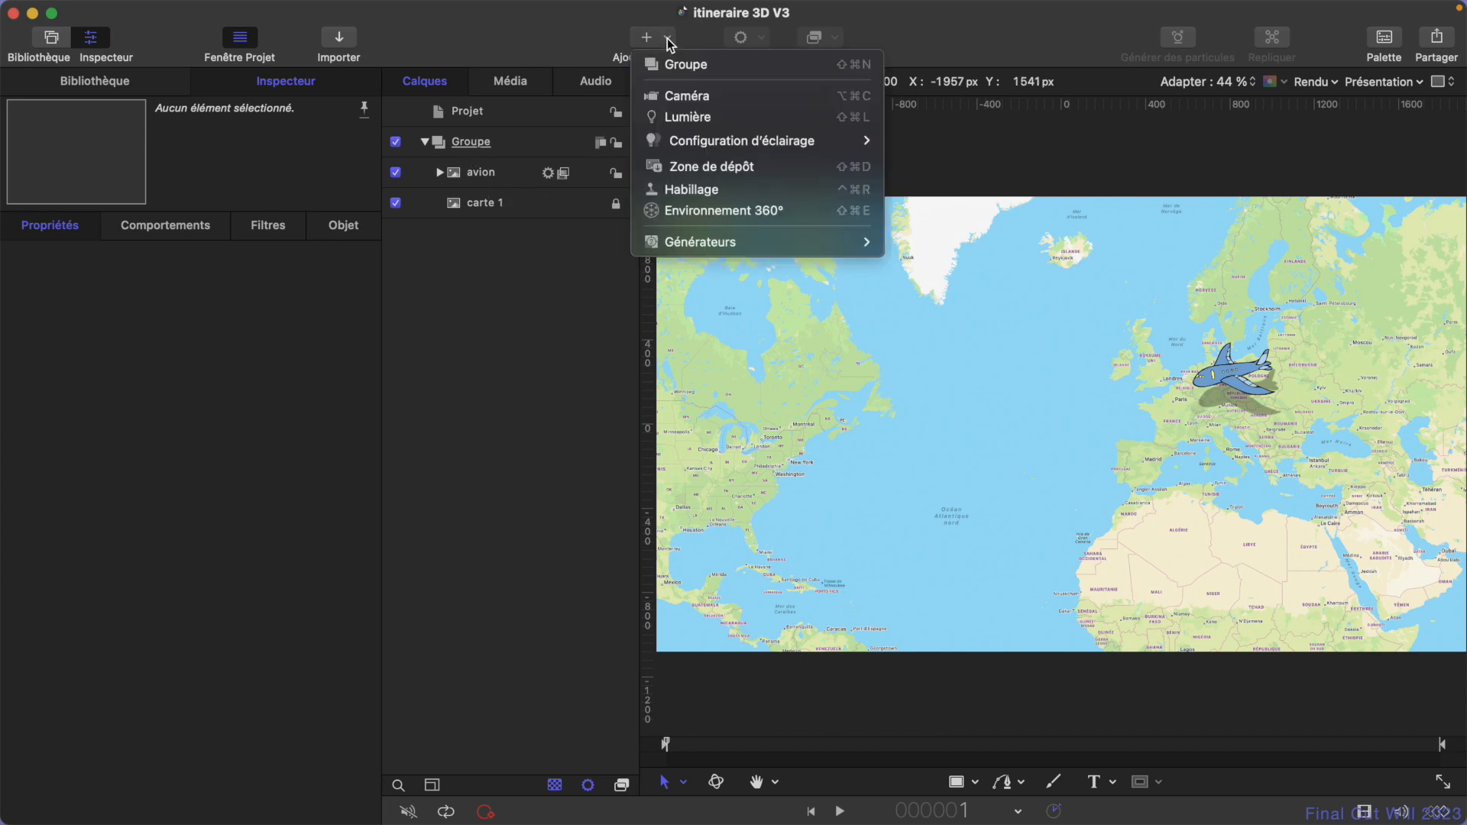
pyautogui.click(703, 98)
pyautogui.click(896, 457)
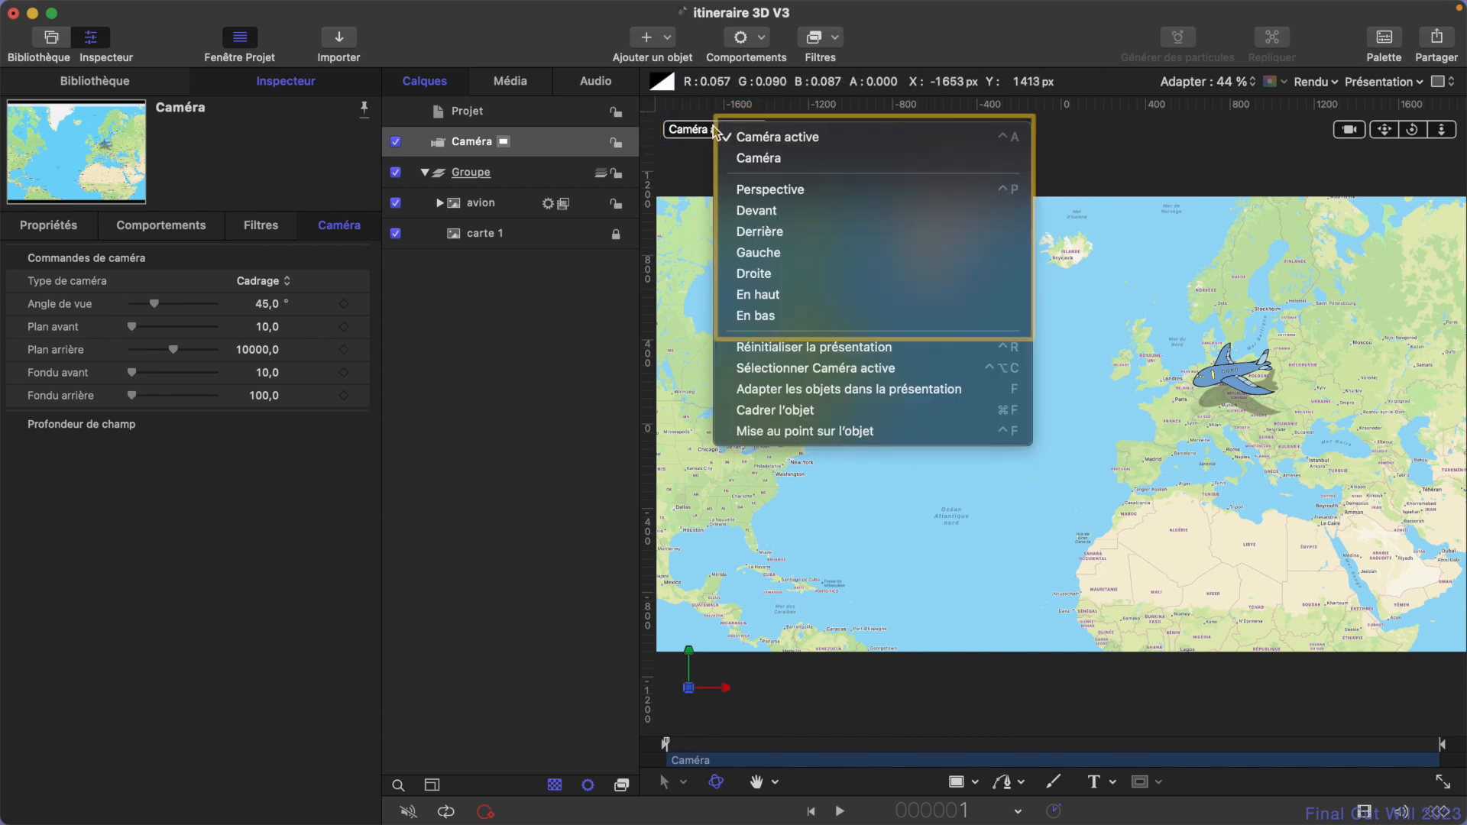
# - Show the scene in Perspective view, orbited so the map and the camera's field of view are seen from the side
pyautogui.click(721, 134)
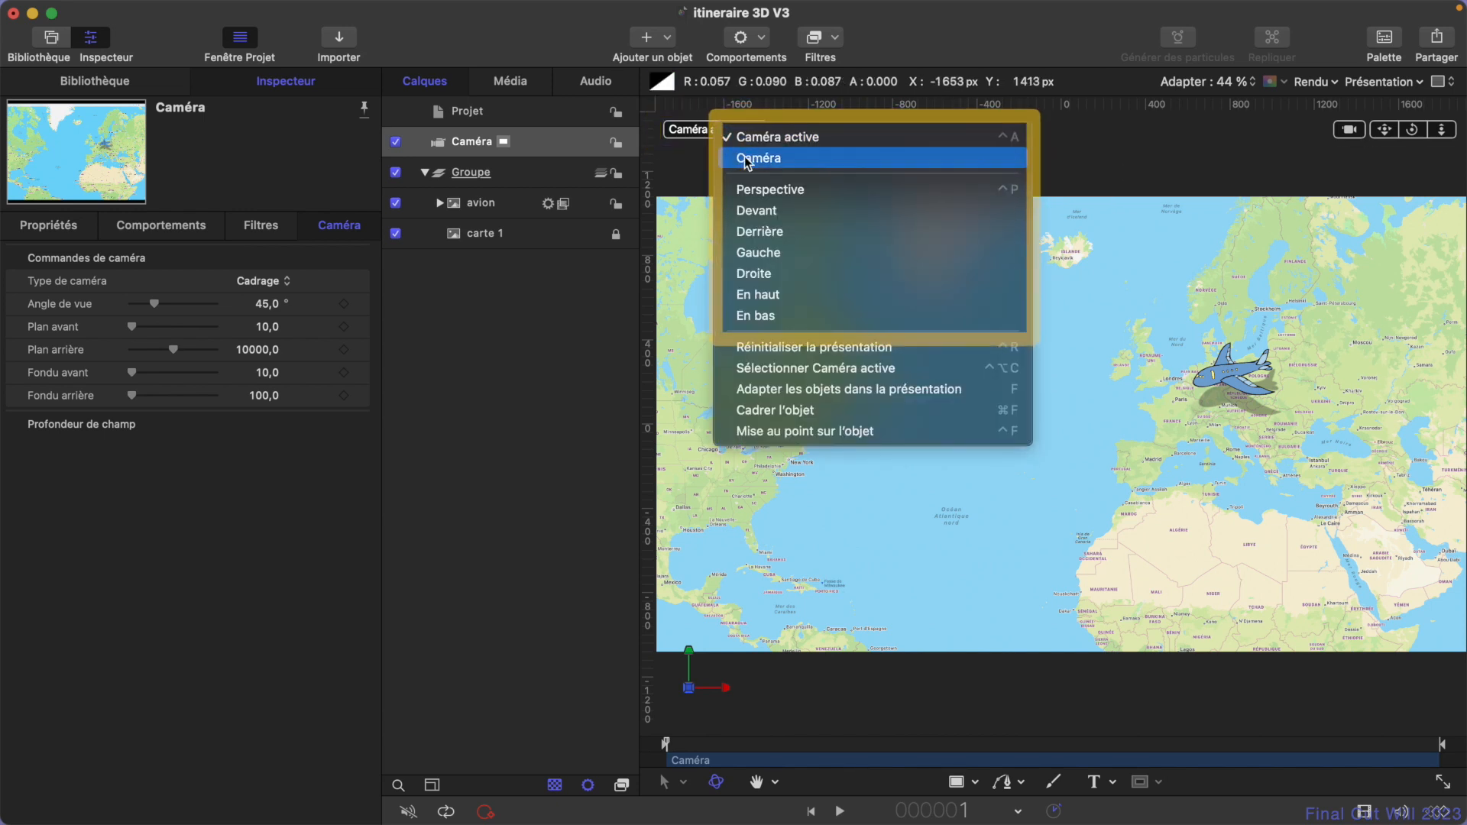
pyautogui.click(778, 197)
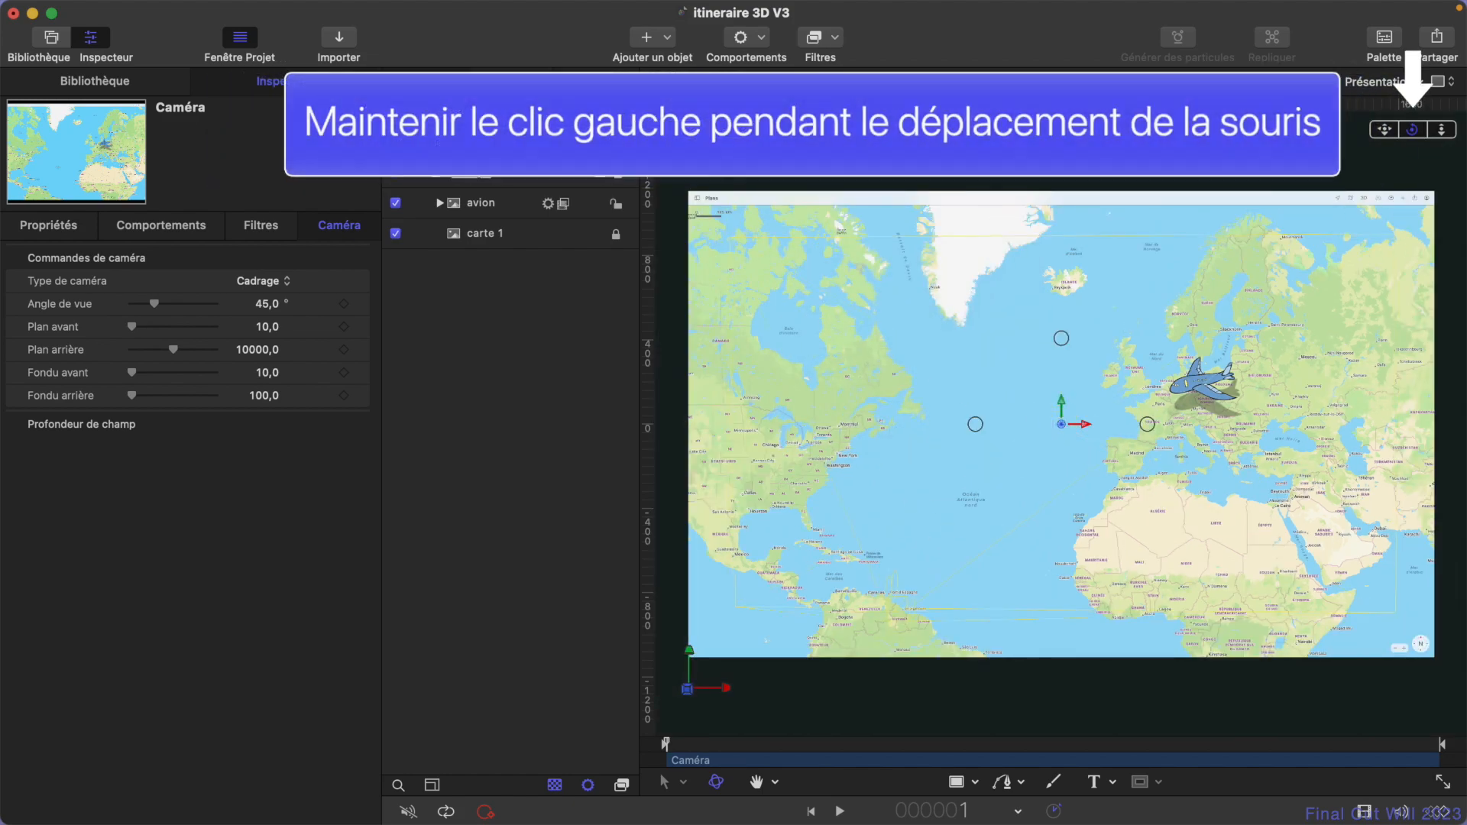
pyautogui.moveTo(1413, 130); pyautogui.dragTo(1198, 54)
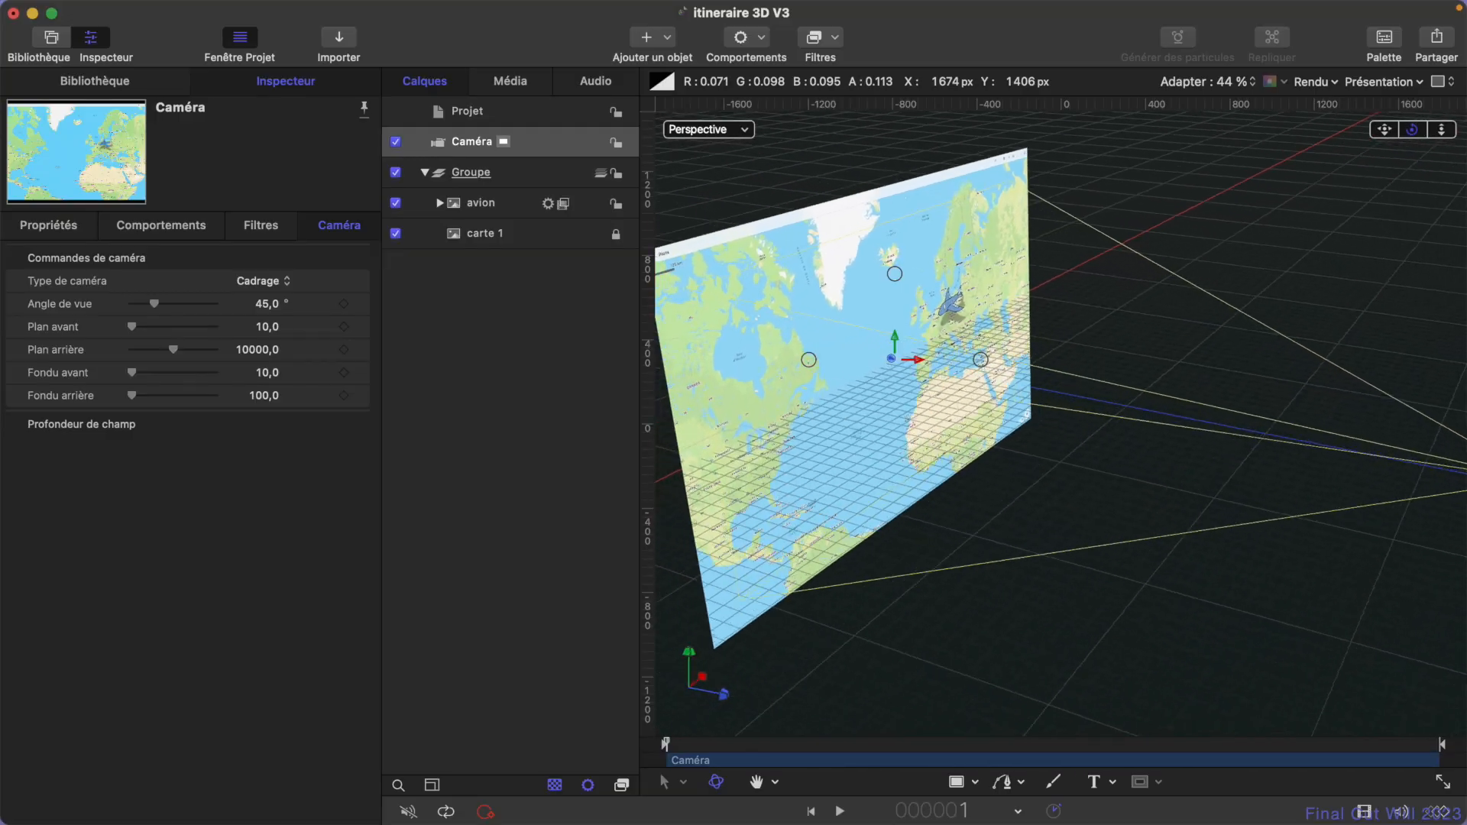
pyautogui.moveTo(1413, 130); pyautogui.dragTo(1428, 129)
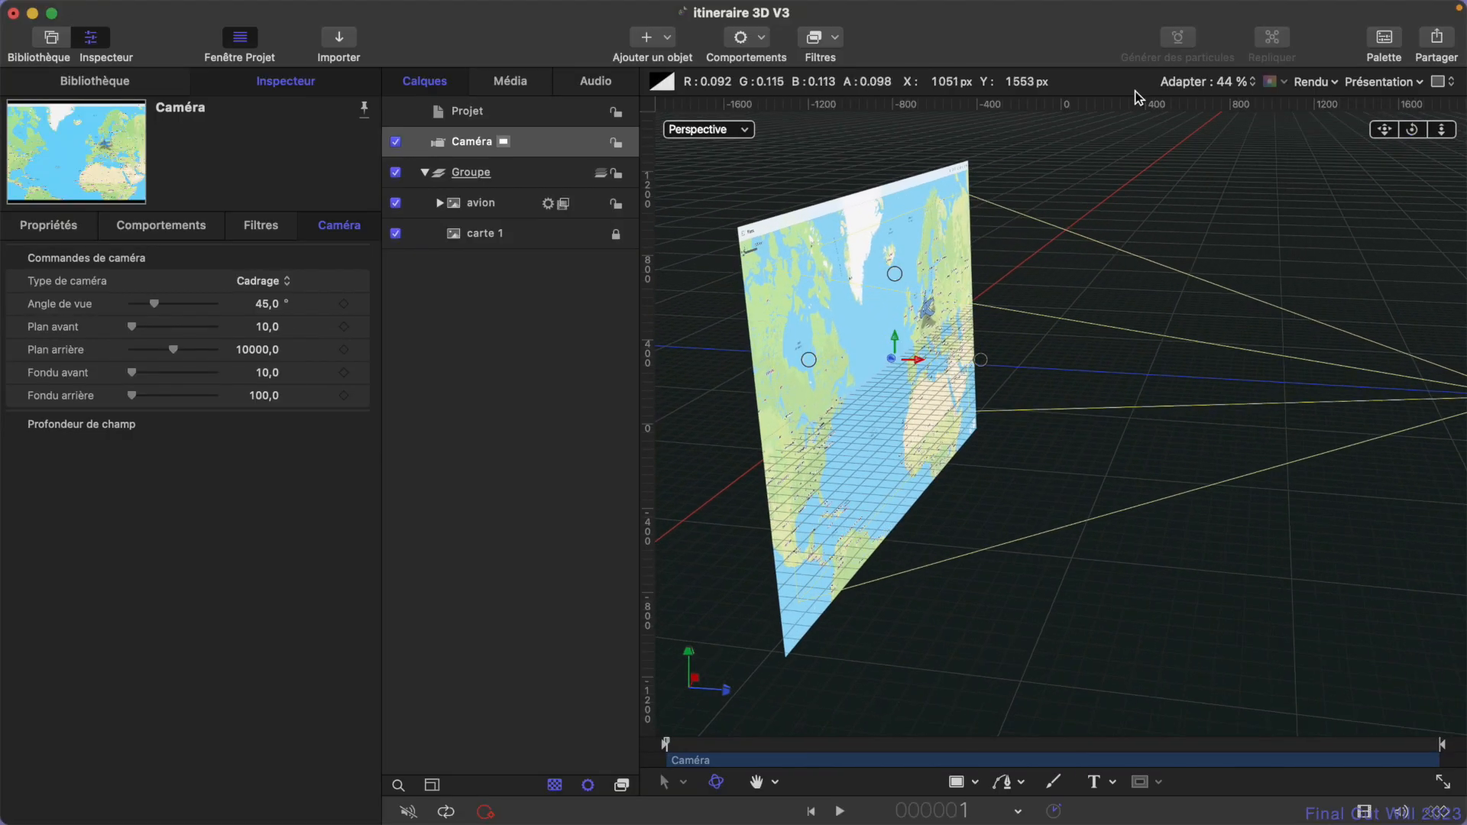
# - Lift the avion layer off the map by setting its Z position to 77 px, with its position and rotation axes expanded
pyautogui.click(491, 203)
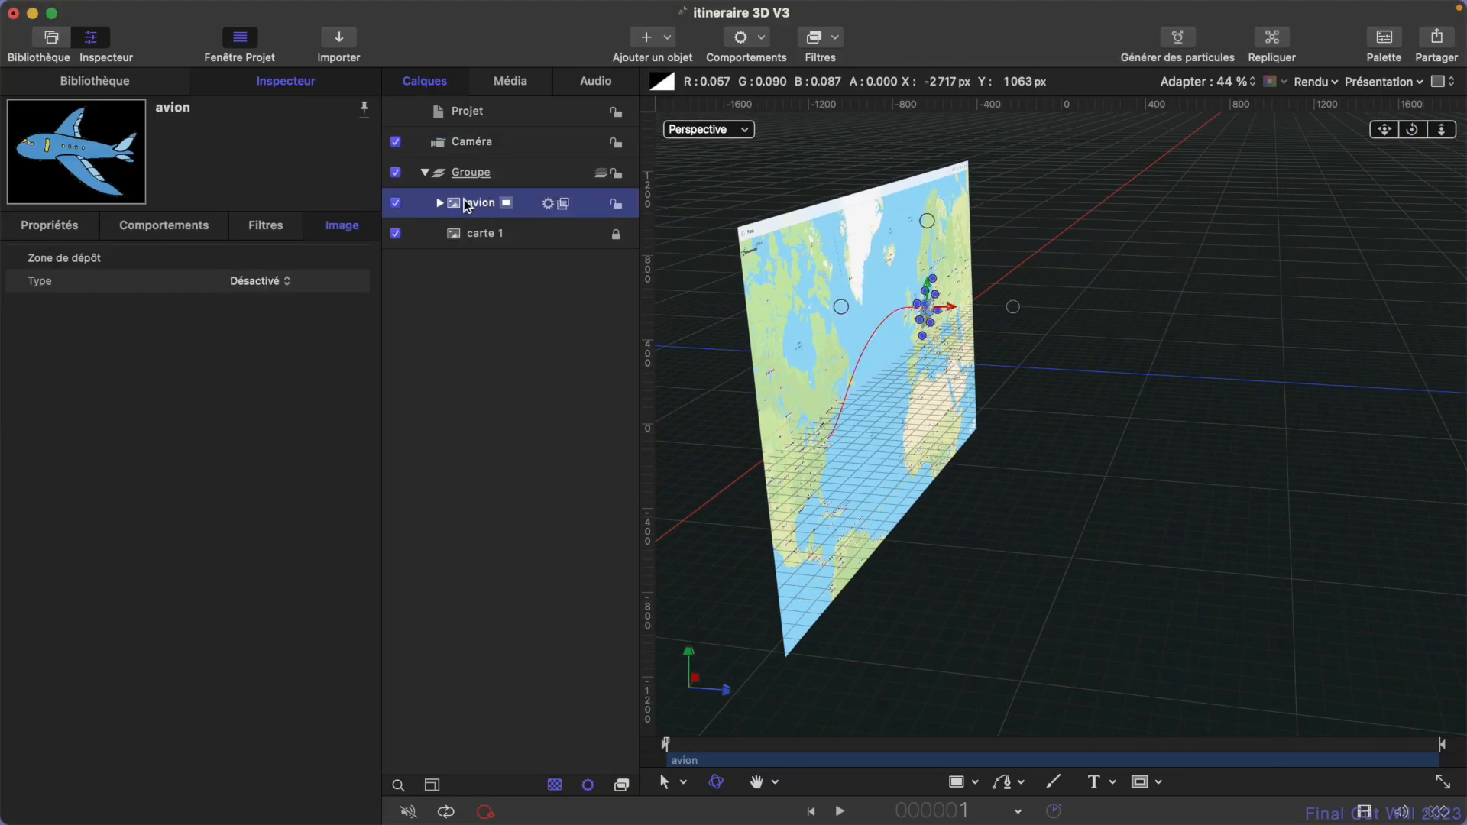
pyautogui.click(61, 227)
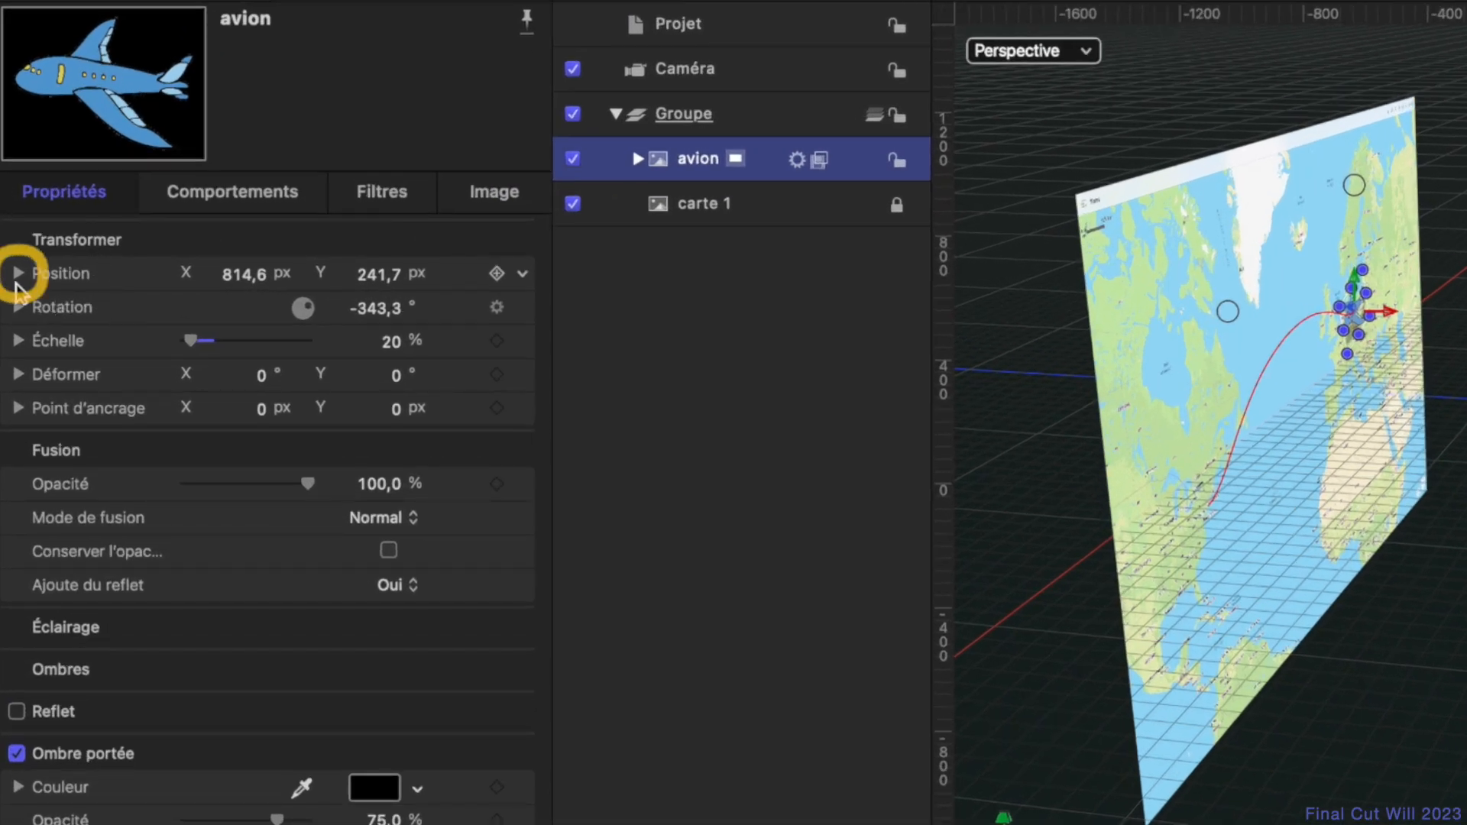
pyautogui.click(18, 274)
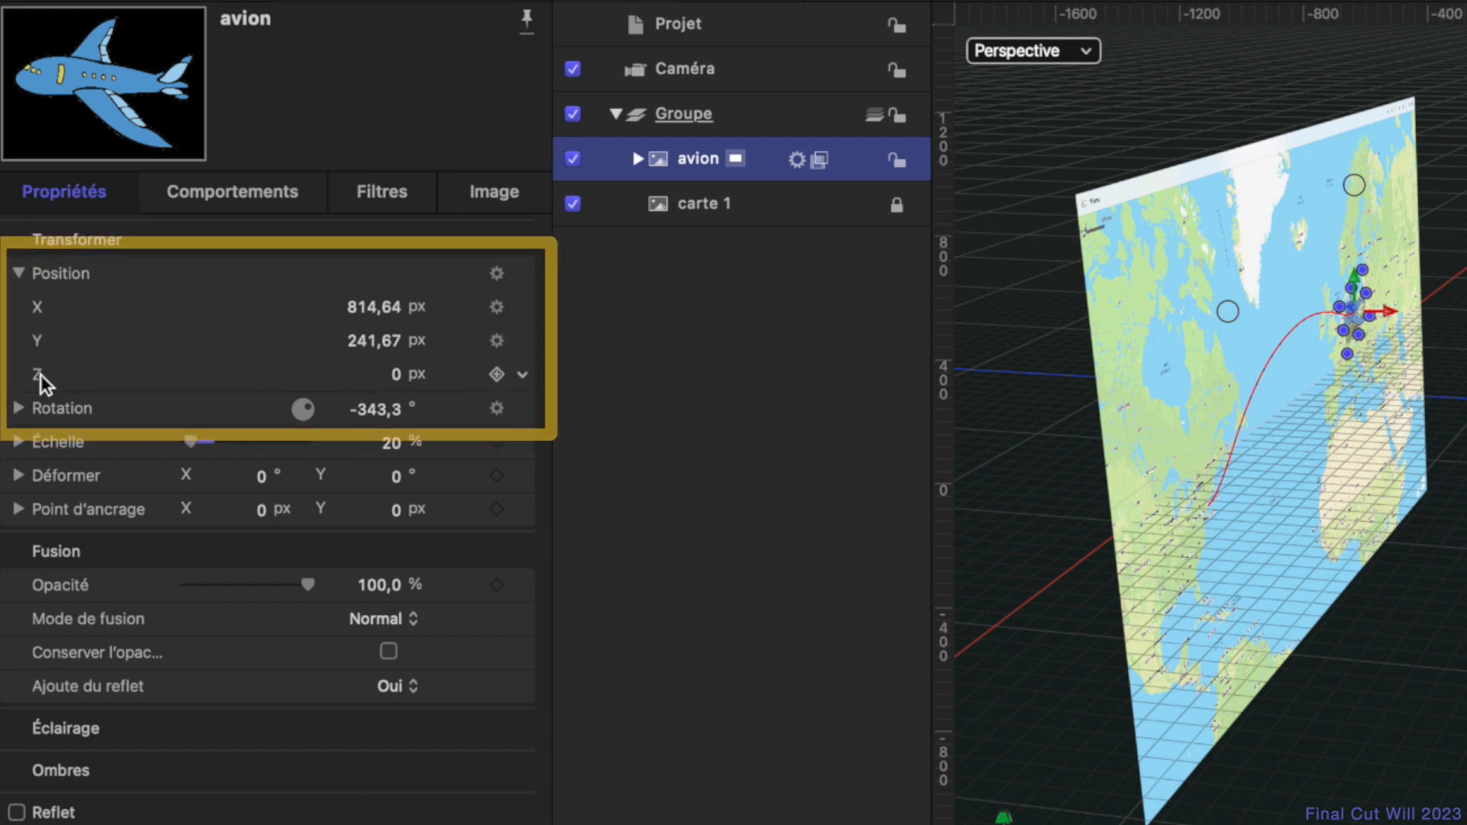
pyautogui.click(19, 408)
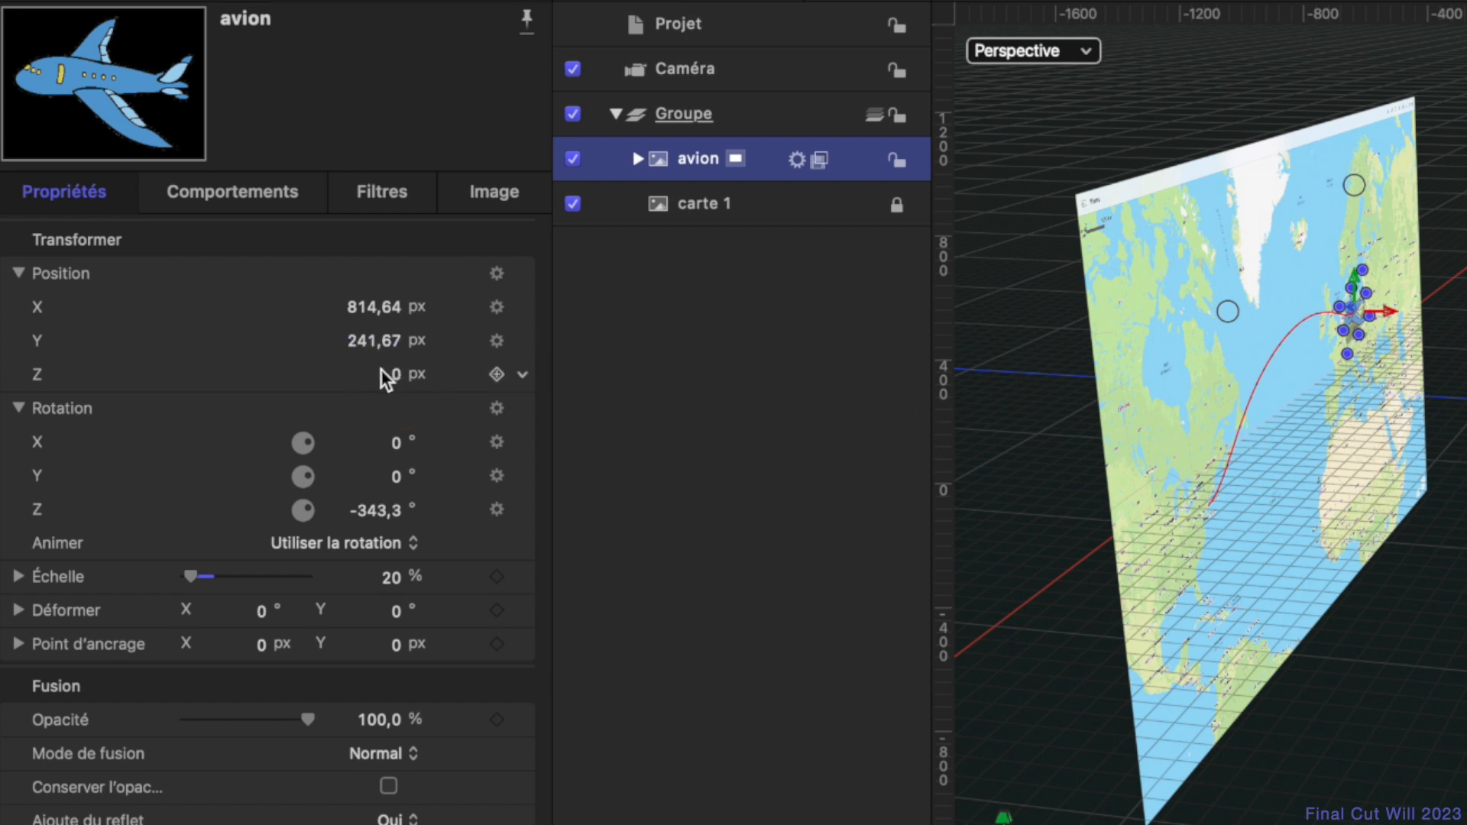
pyautogui.moveTo(399, 382)
pyautogui.mouseDown()
pyautogui.moveTo(399, 298)
pyautogui.moveTo(395, 382)
pyautogui.mouseUp()
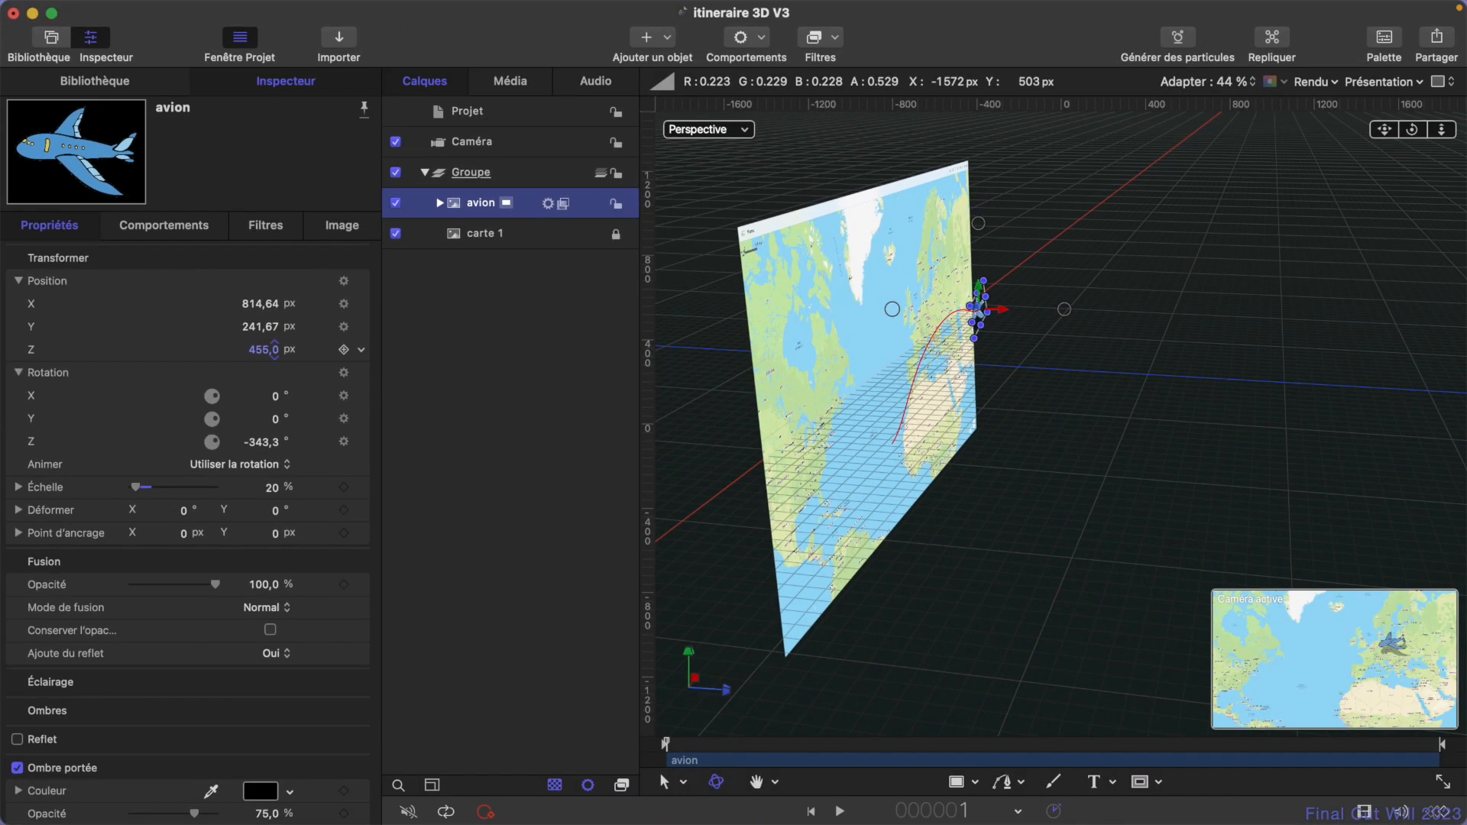
pyautogui.moveTo(274, 349)
pyautogui.mouseDown()
pyautogui.moveTo(274, 377)
pyautogui.moveTo(276, 350)
pyautogui.mouseUp()
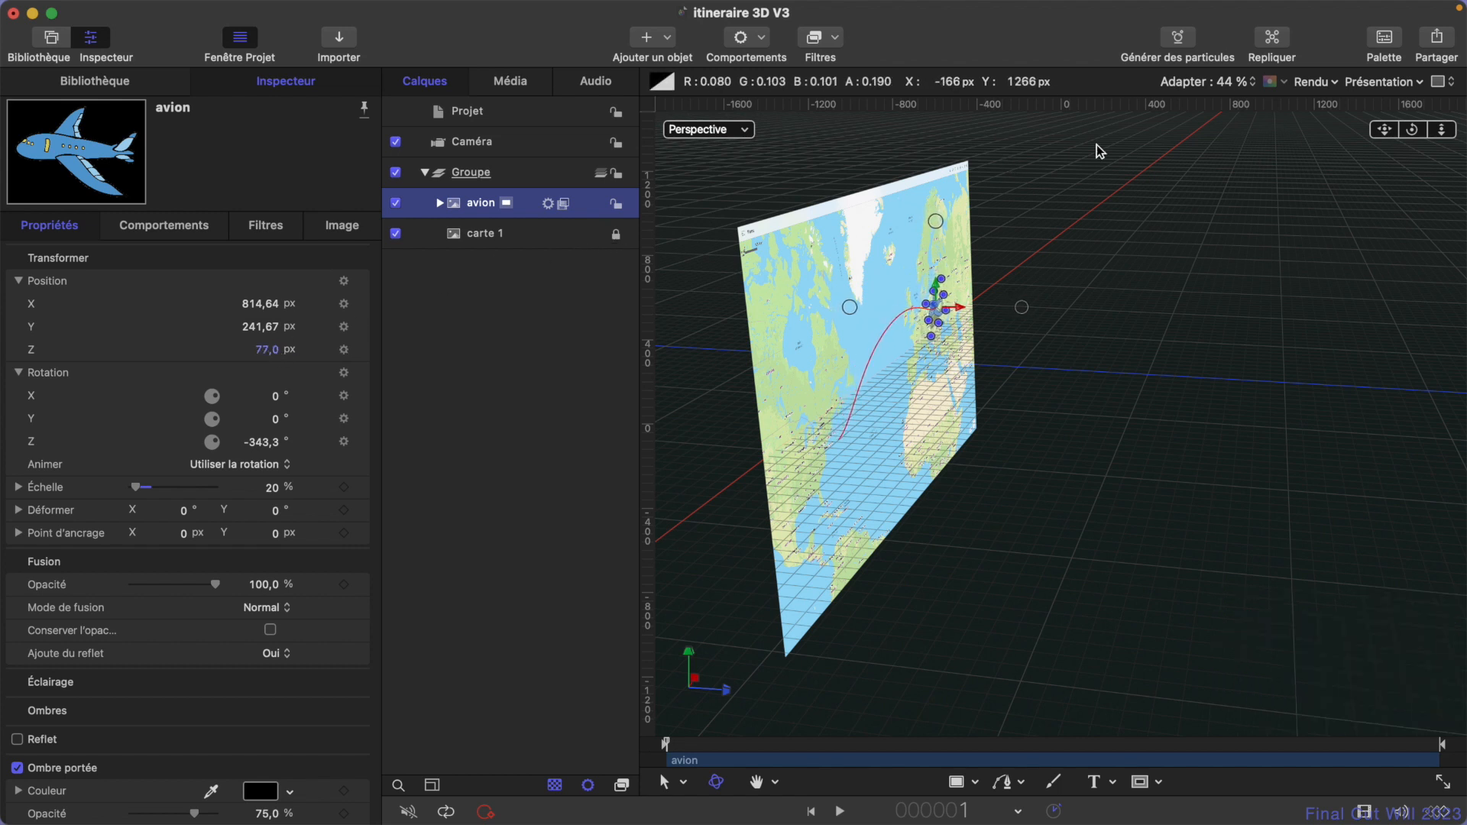
# - Examine the plane's flight relative to the map from the side by scrubbing through the animation
pyautogui.moveTo(1414, 129); pyautogui.dragTo(1456, 122)
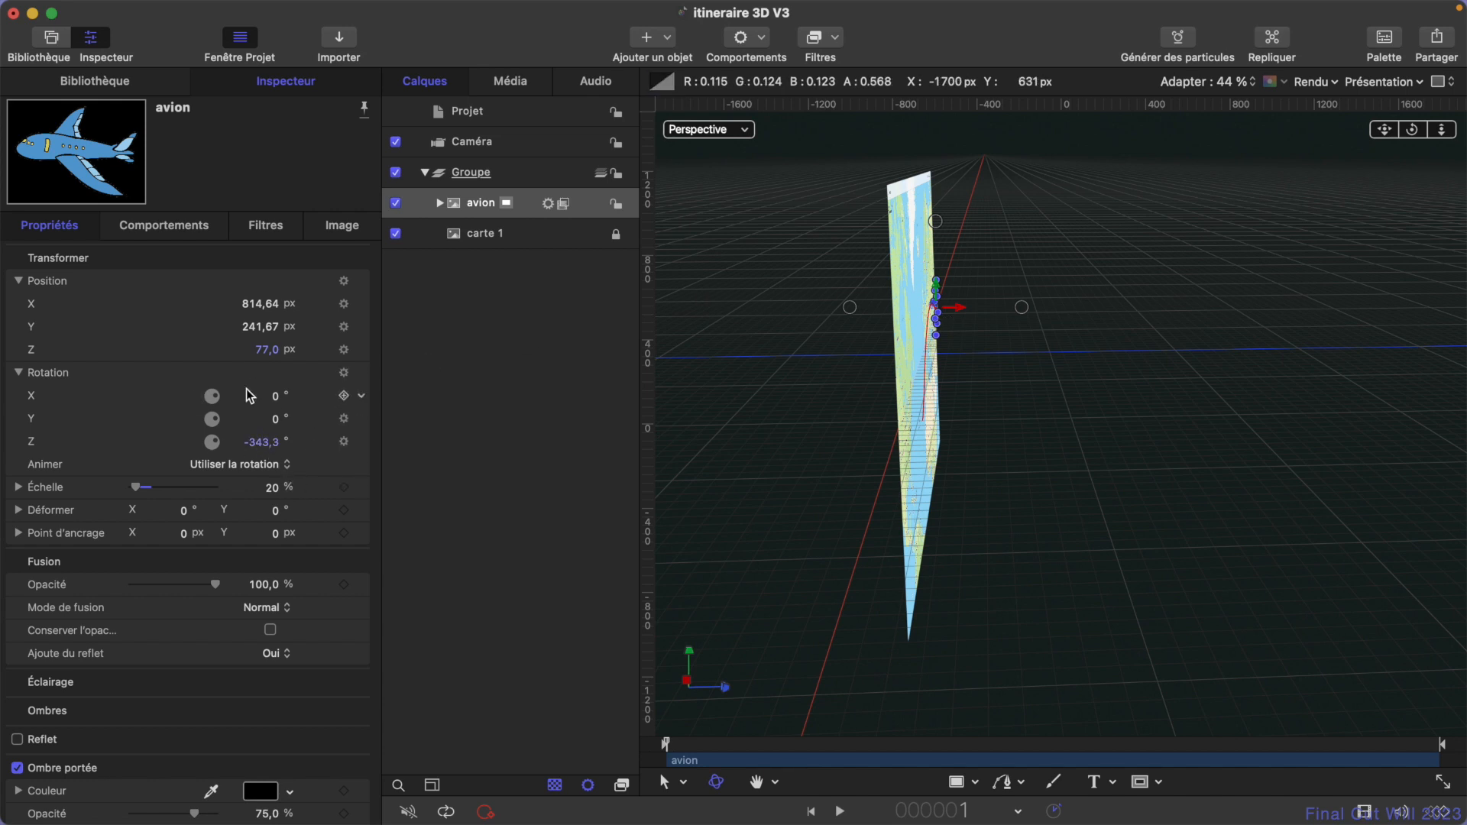
pyautogui.click(765, 746)
pyautogui.moveTo(765, 746); pyautogui.dragTo(649, 730)
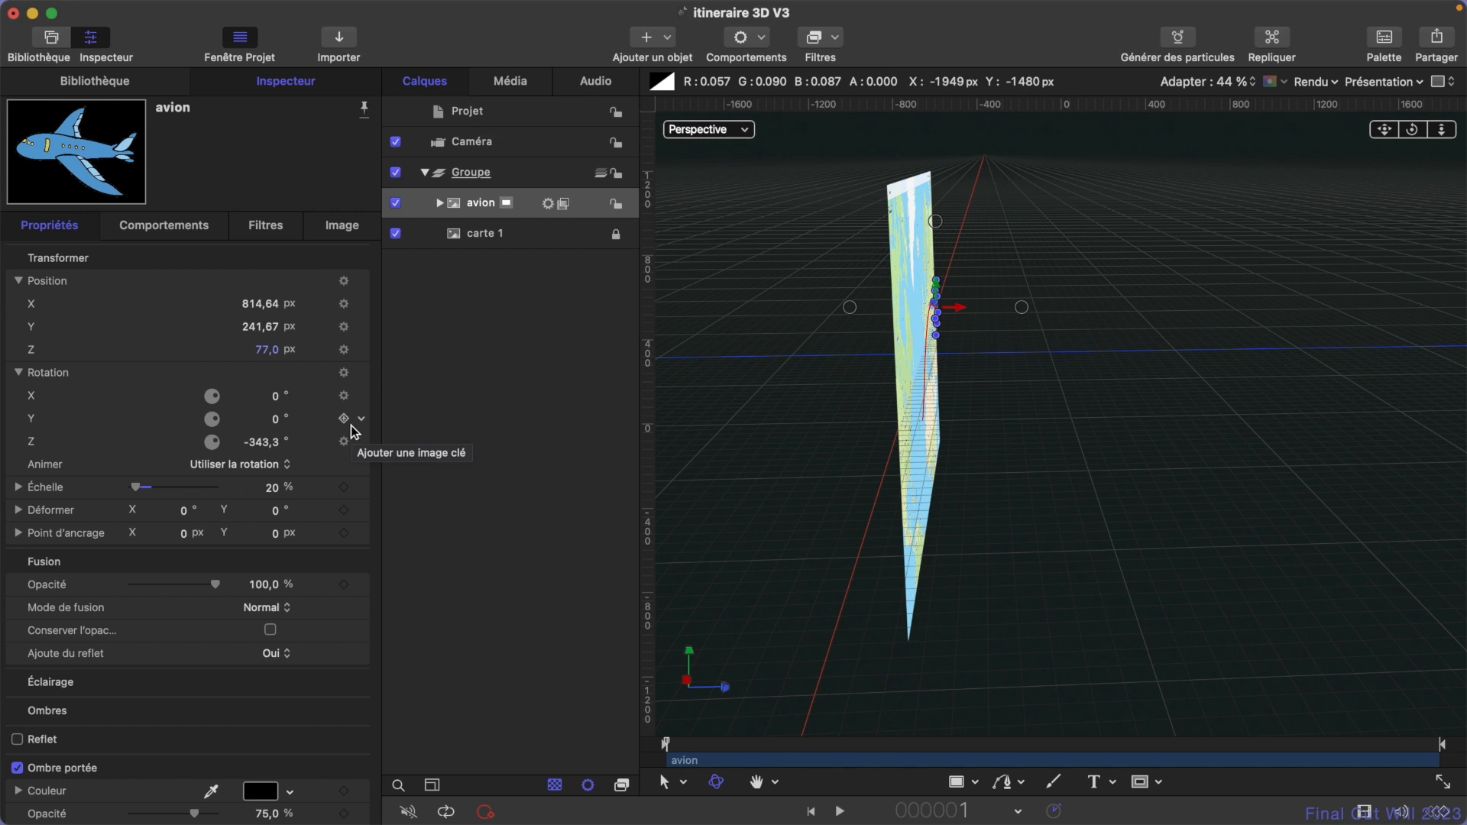
# - Try changing the avion layer's Y rotation, and undo the change
pyautogui.moveTo(272, 415); pyautogui.dragTo(273, 399)
pyautogui.press('super+z')
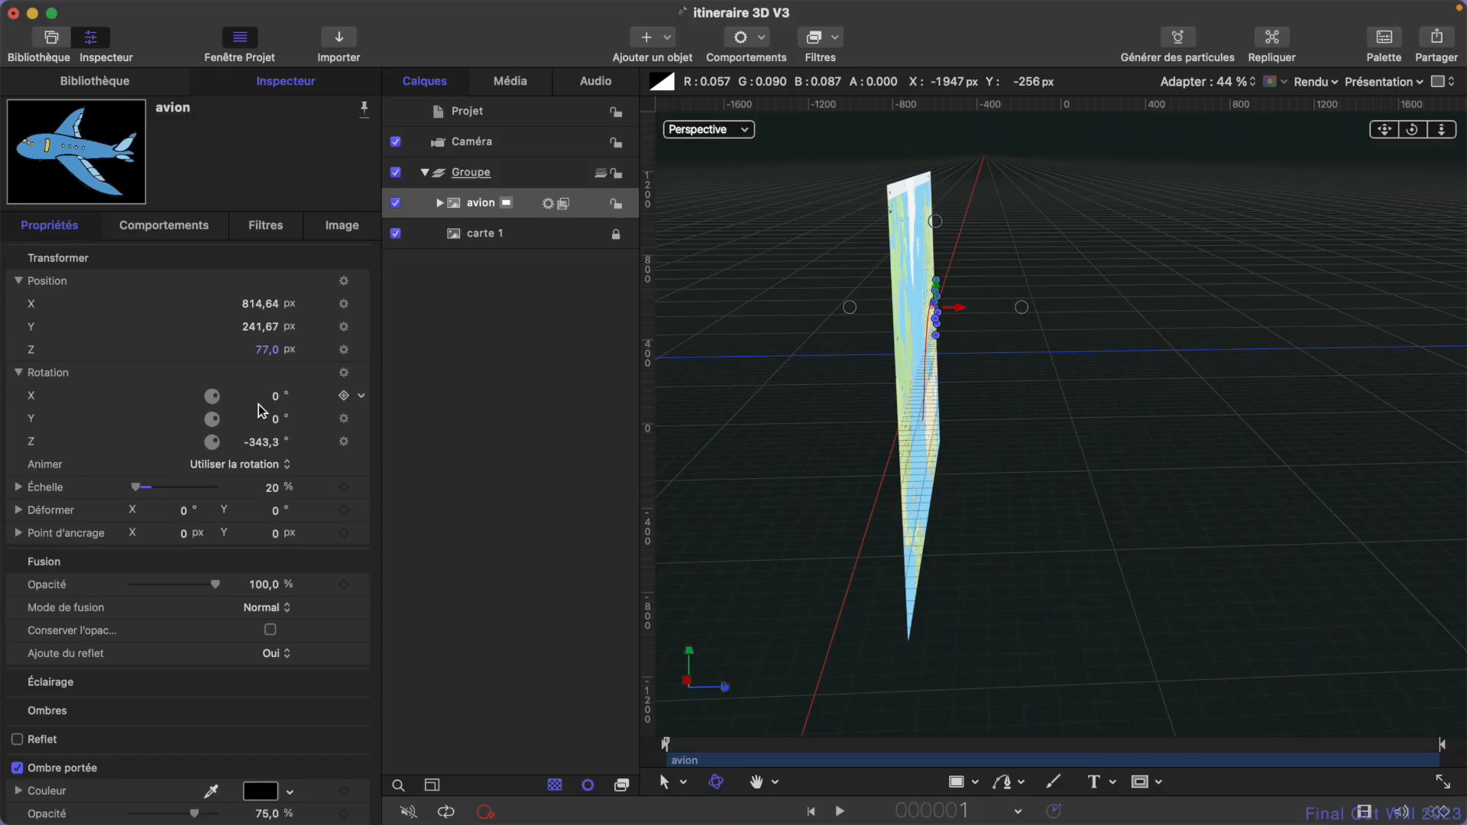
# - Put the avion layer in a group of its own and set that group's Z position to 148 px
pyautogui.rightClick(459, 210)
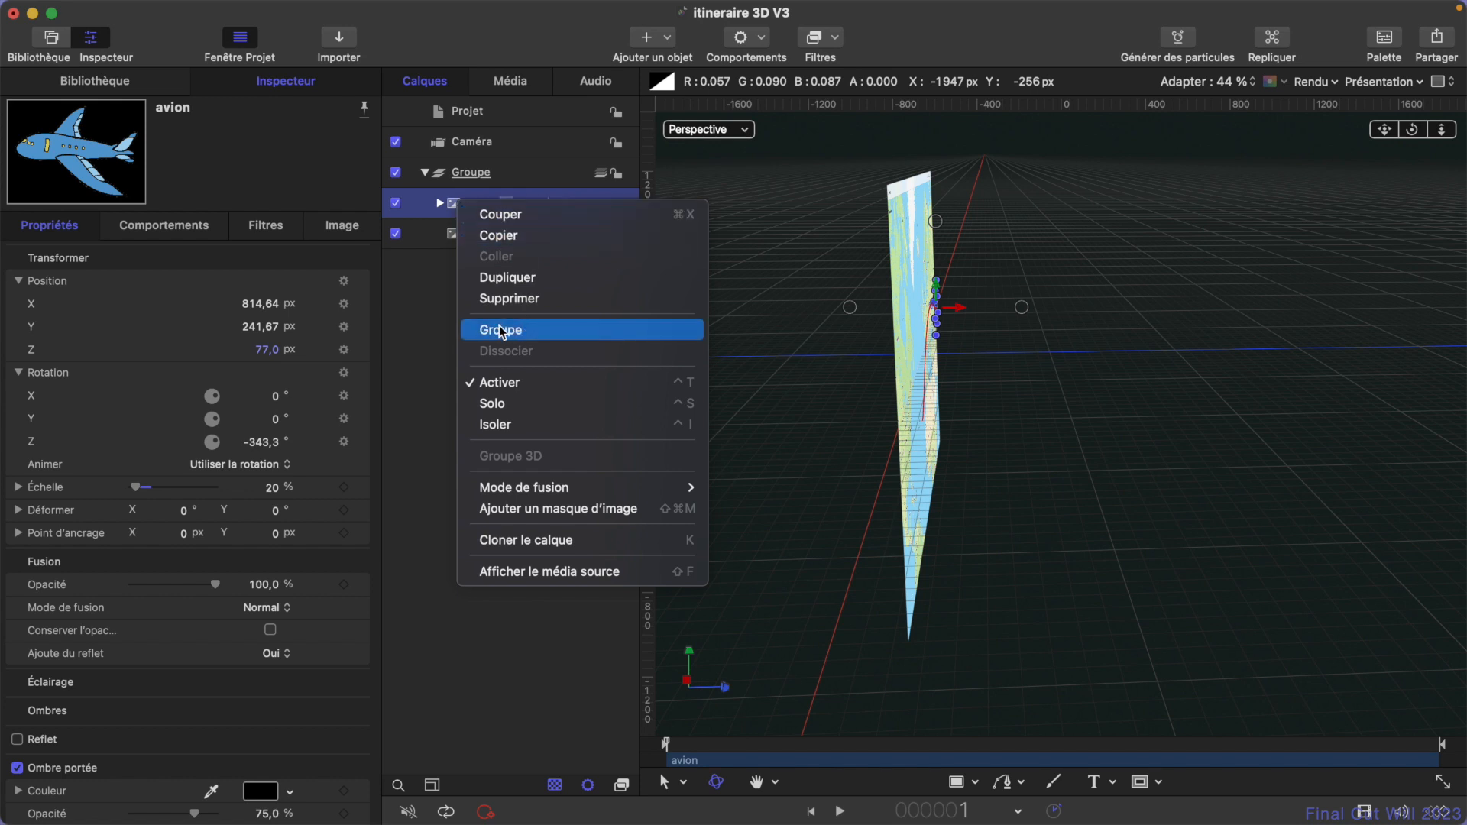
pyautogui.click(548, 337)
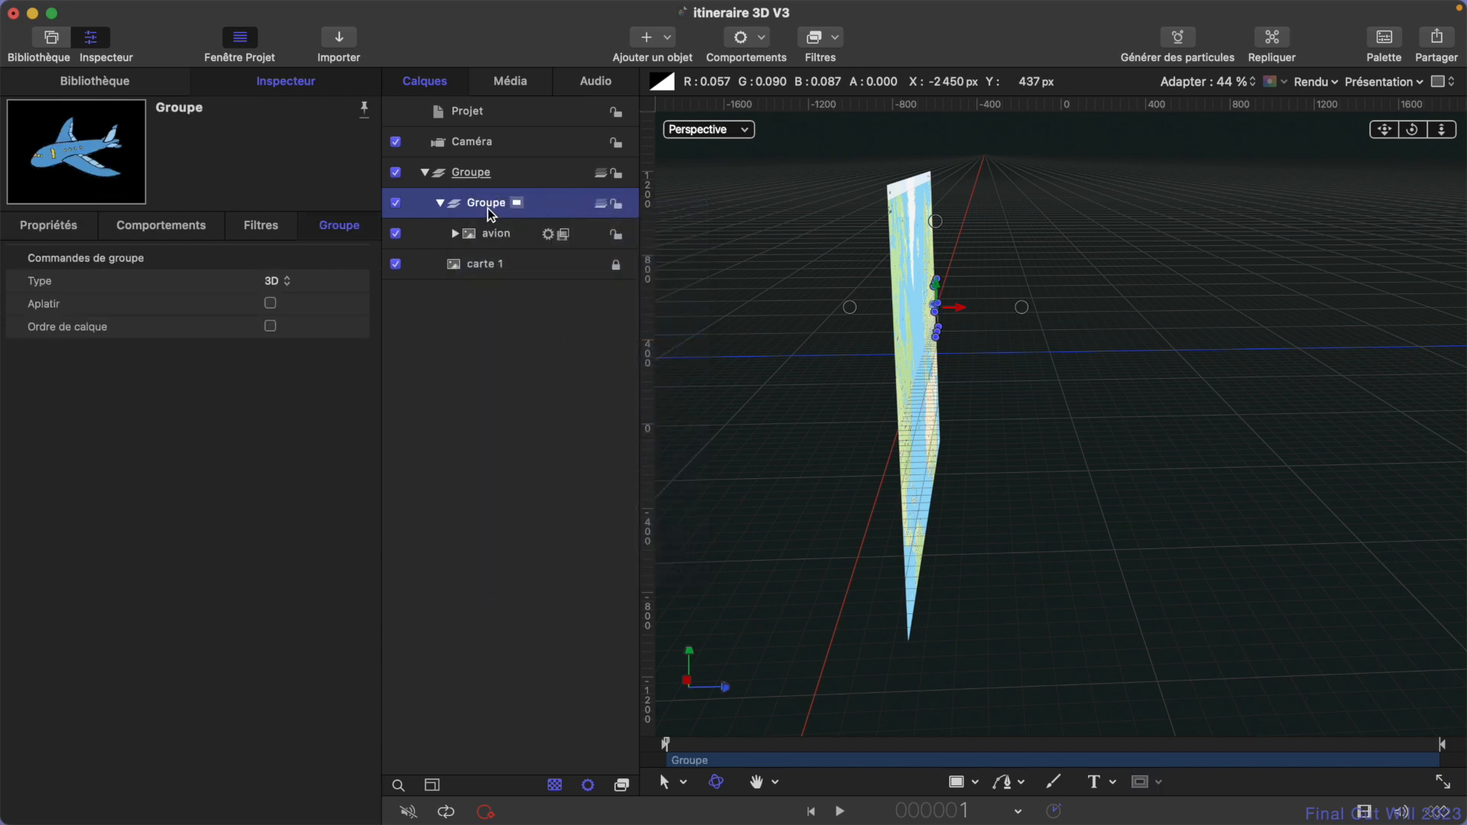
pyautogui.click(64, 228)
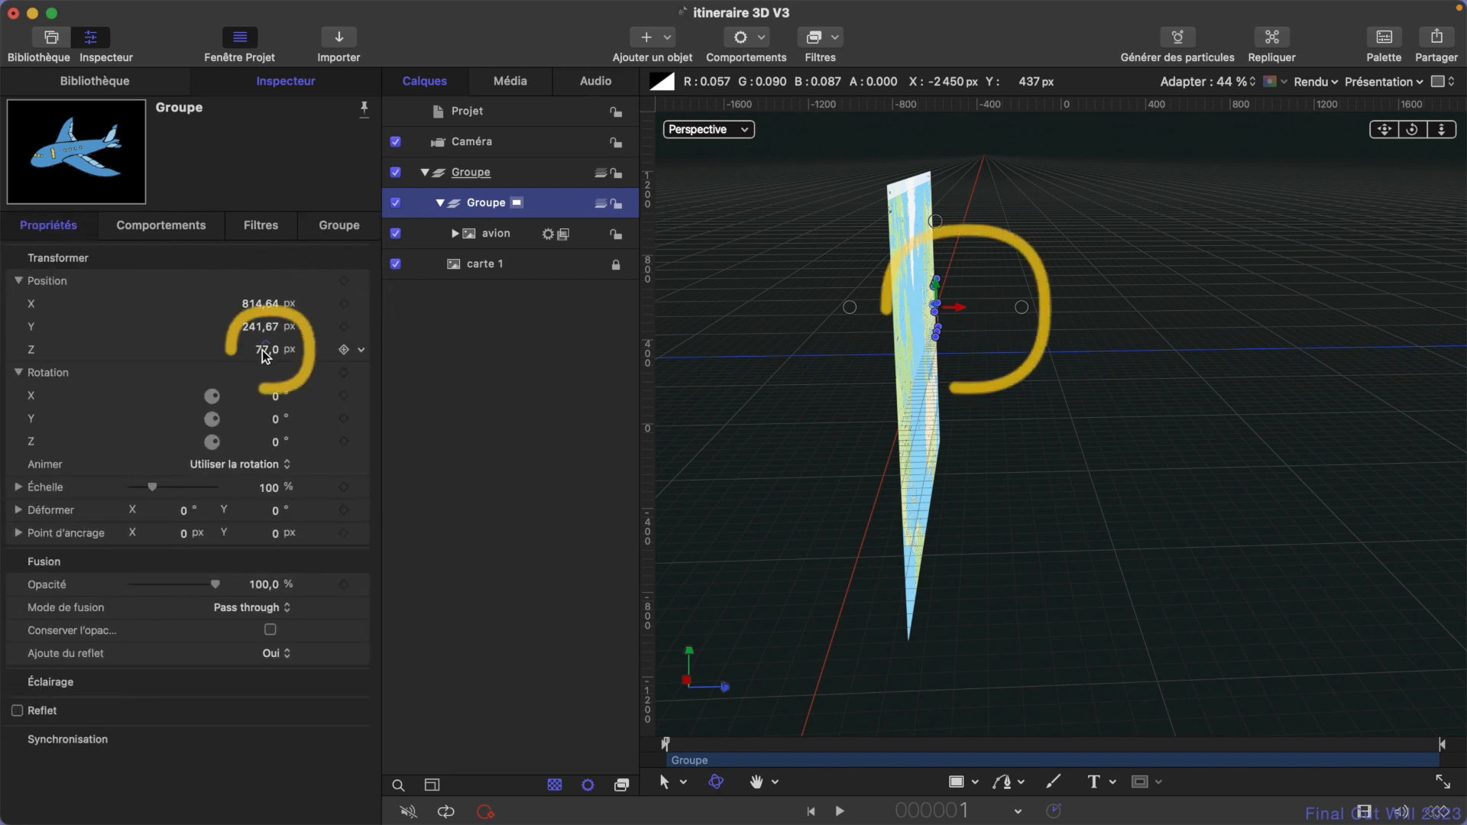
pyautogui.moveTo(266, 350); pyautogui.dragTo(296, 429)
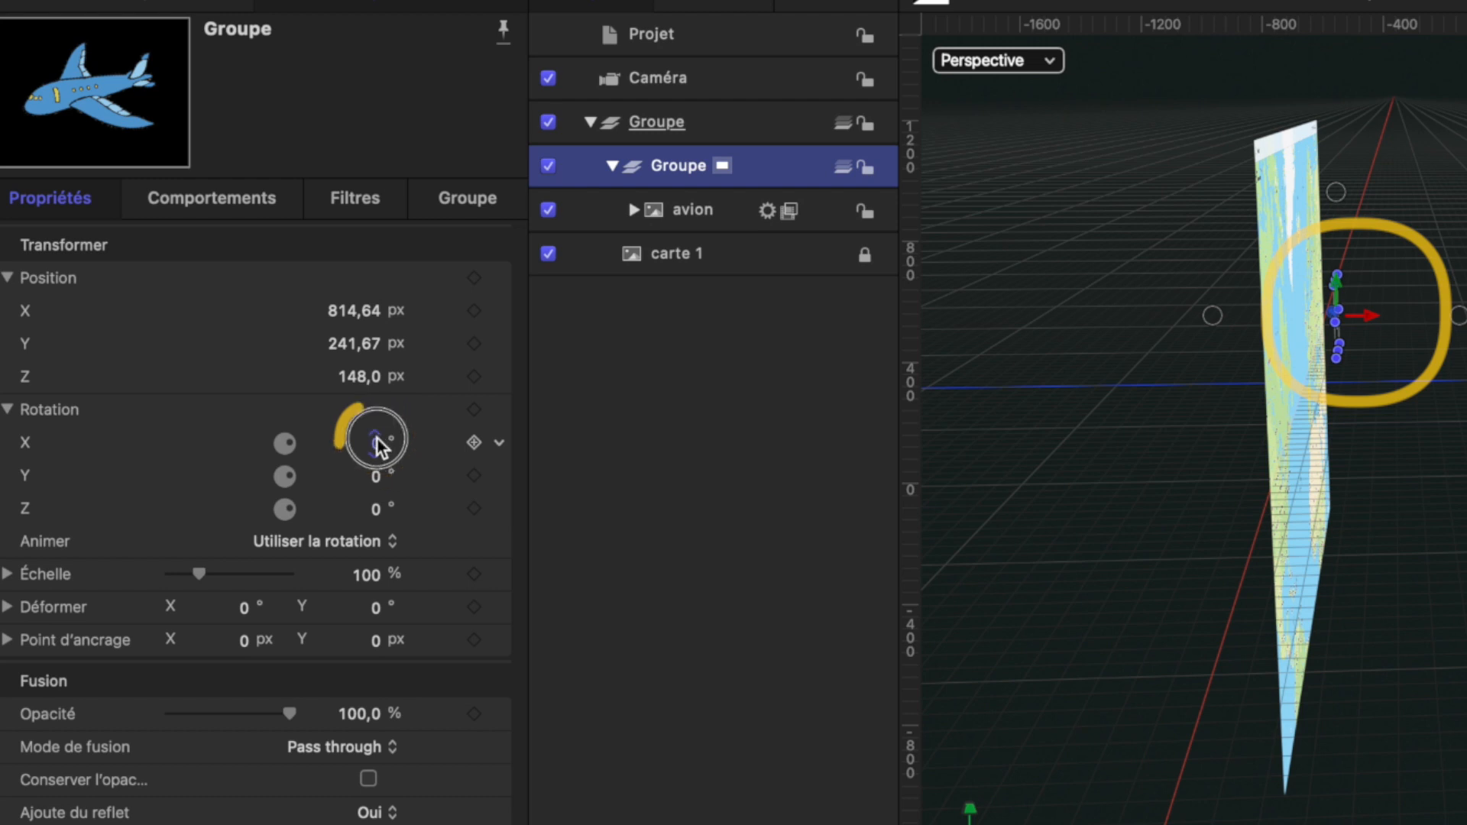
# - Tilt the plane's group by setting its X rotation to 20°
pyautogui.moveTo(379, 442)
pyautogui.mouseDown()
pyautogui.moveTo(379, 422)
pyautogui.moveTo(379, 442)
pyautogui.mouseUp()
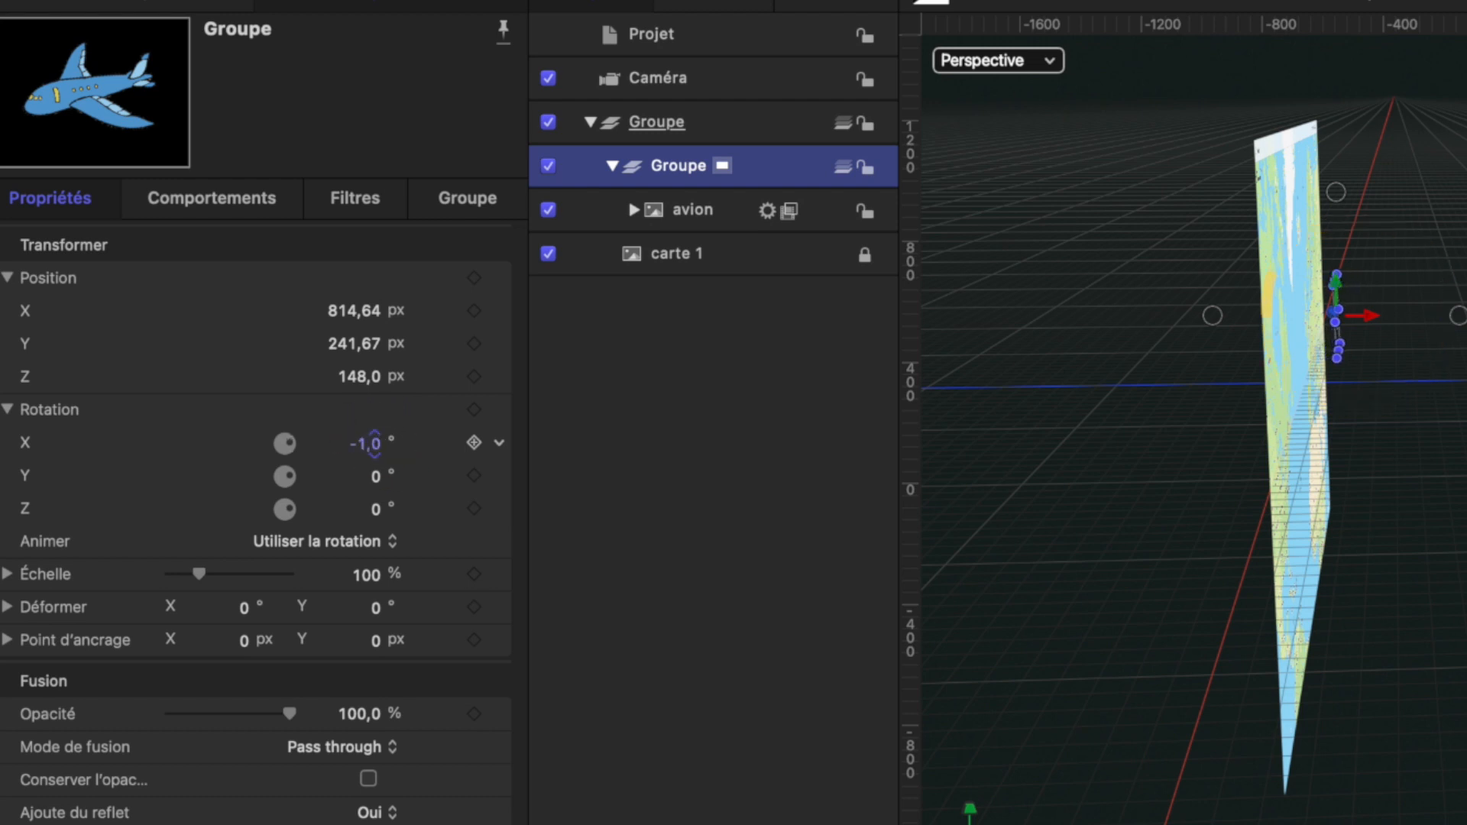
pyautogui.moveTo(379, 443); pyautogui.dragTo(379, 427)
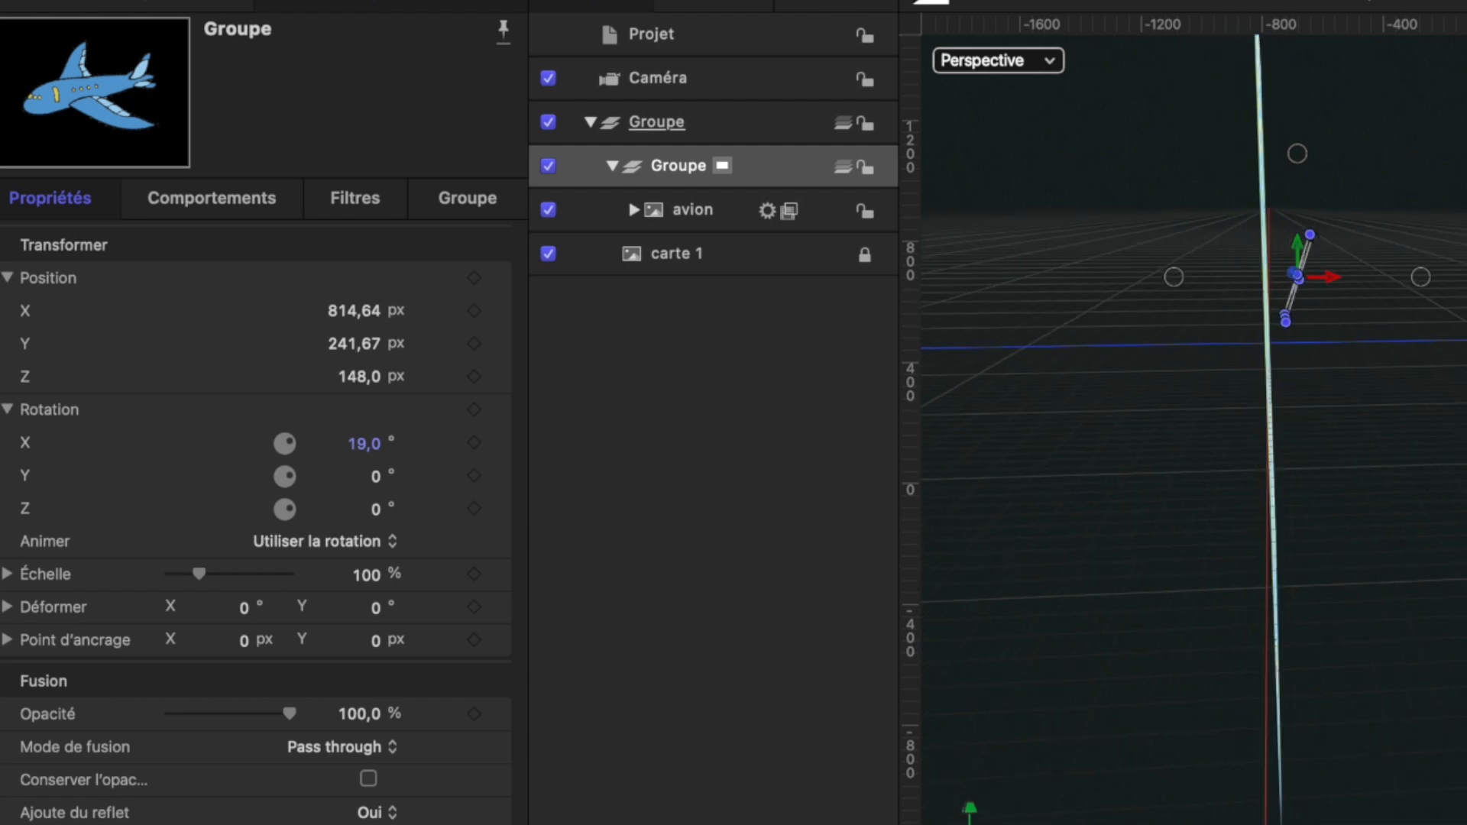
pyautogui.moveTo(364, 443); pyautogui.dragTo(360, 449)
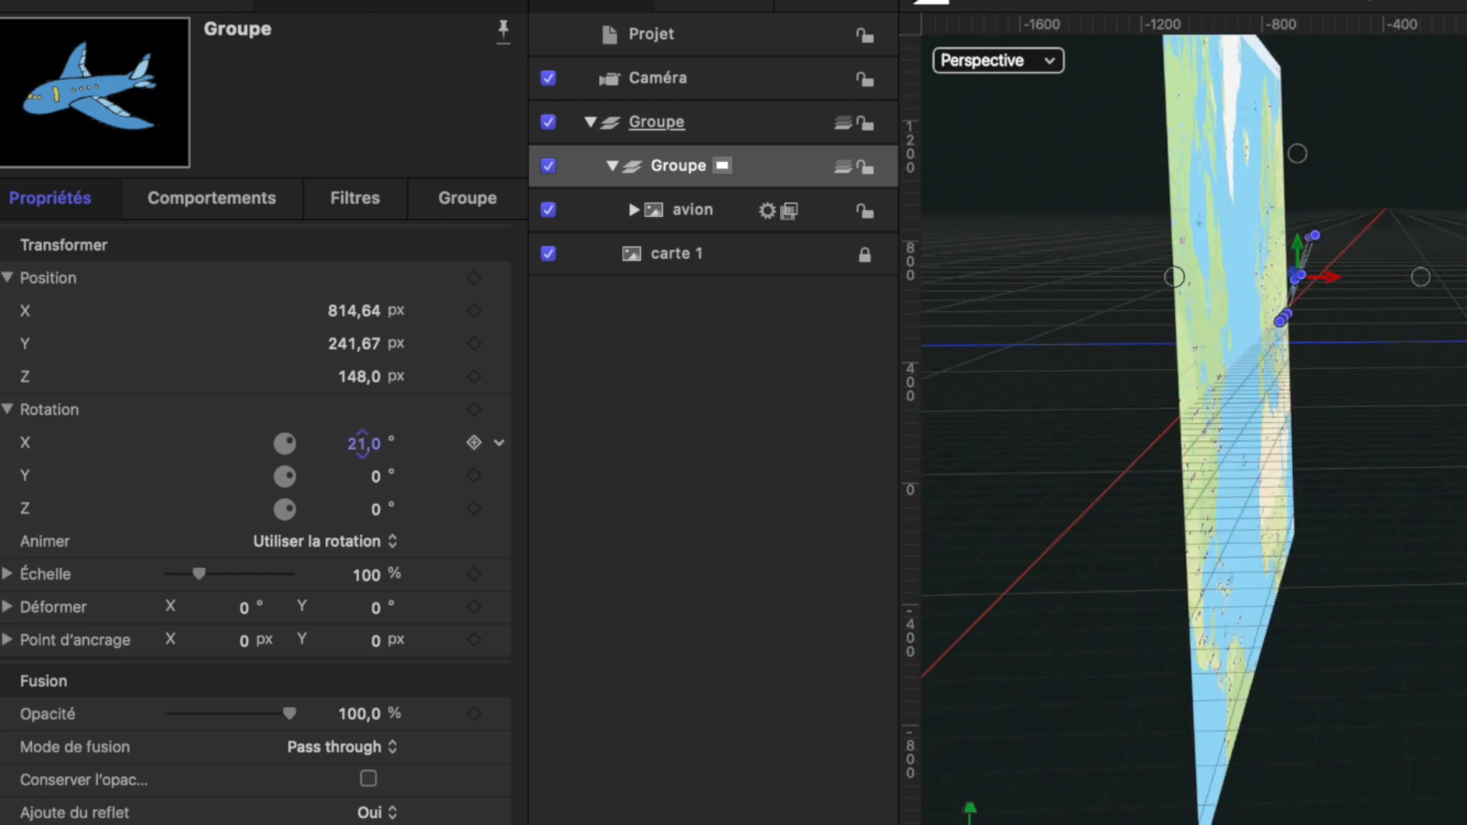
pyautogui.click(364, 443)
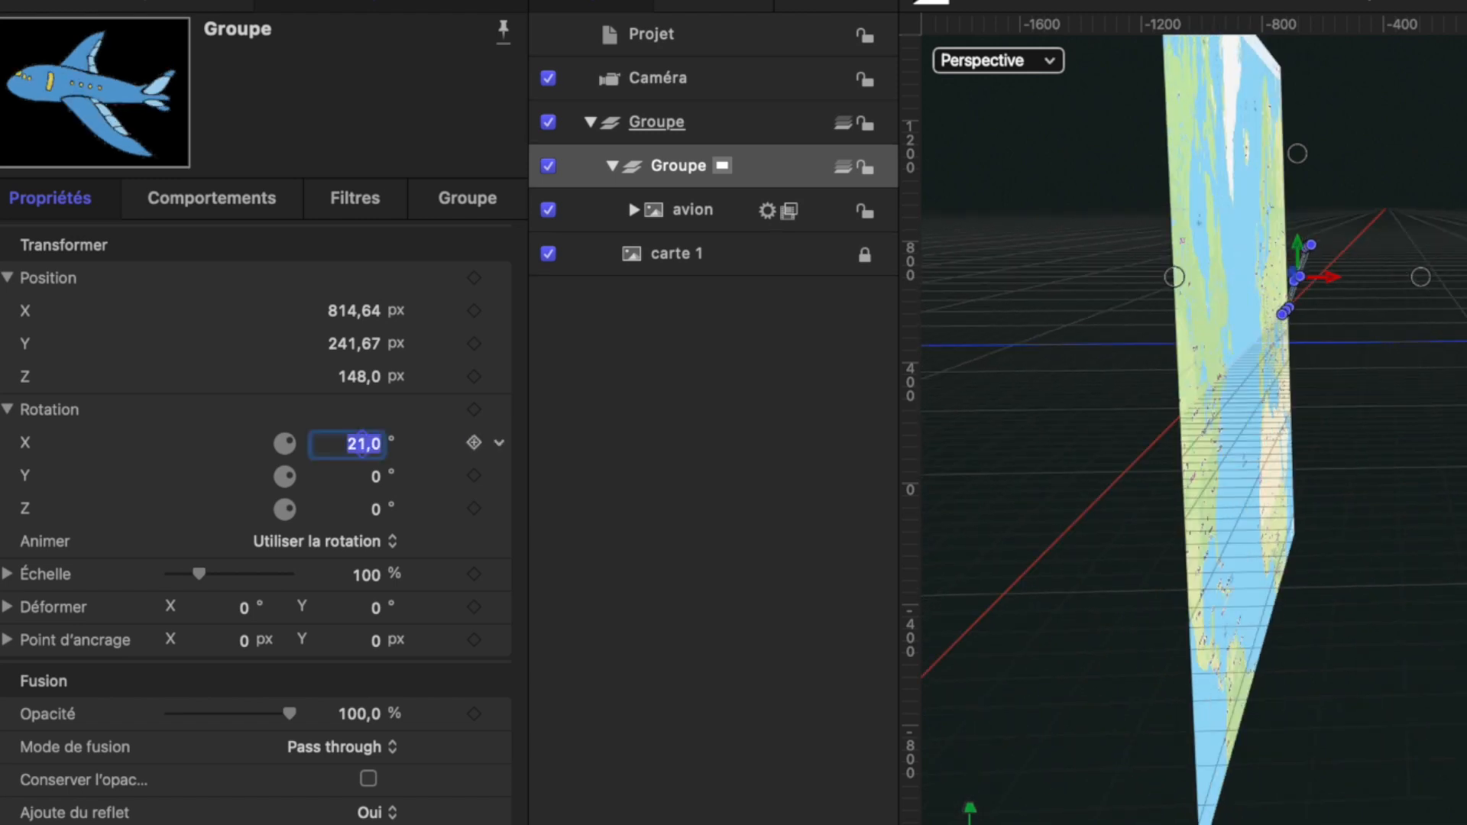
pyautogui.write('20')
# - Display the avion layer's Trajectoire motion path and examine it in 3D from the side of the map
pyautogui.click(634, 210)
pyautogui.click(724, 277)
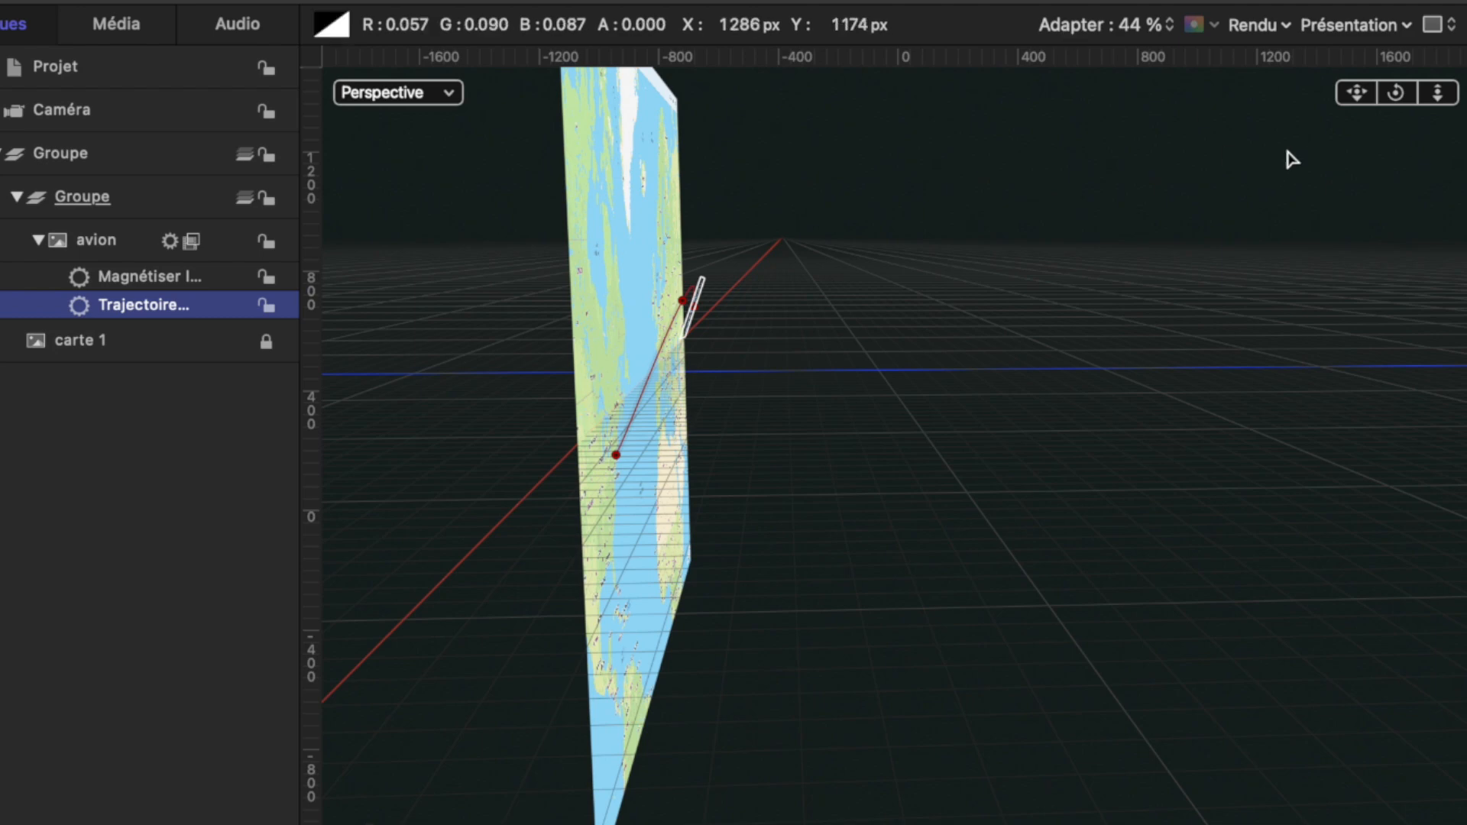
pyautogui.moveTo(1395, 97)
pyautogui.mouseDown()
pyautogui.moveTo(1314, 99)
pyautogui.moveTo(1396, 94)
pyautogui.mouseUp()
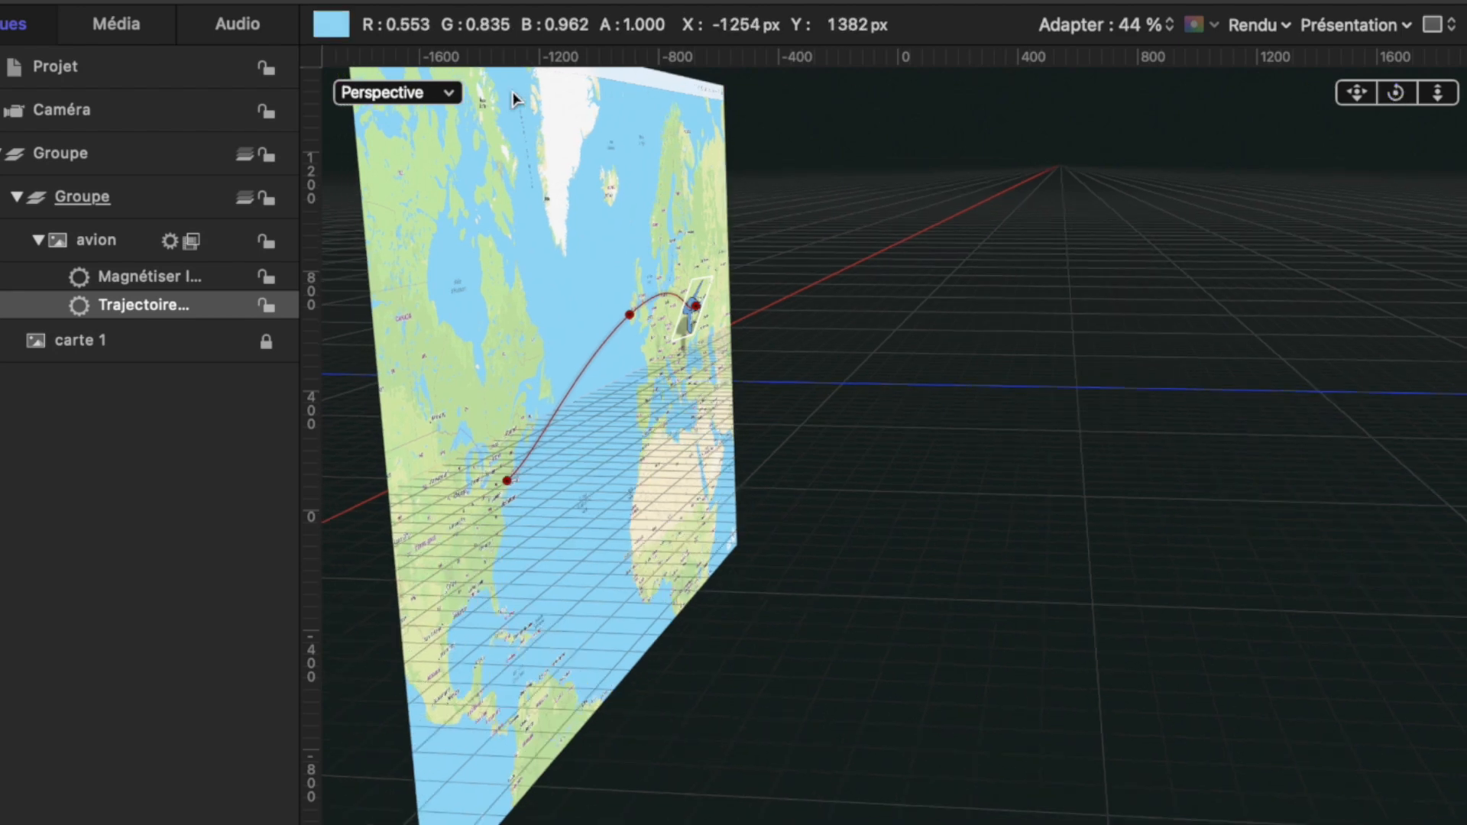
# - Switch the viewport to the camera's view and preview the plane's flight to the North American coast and back
pyautogui.click(445, 95)
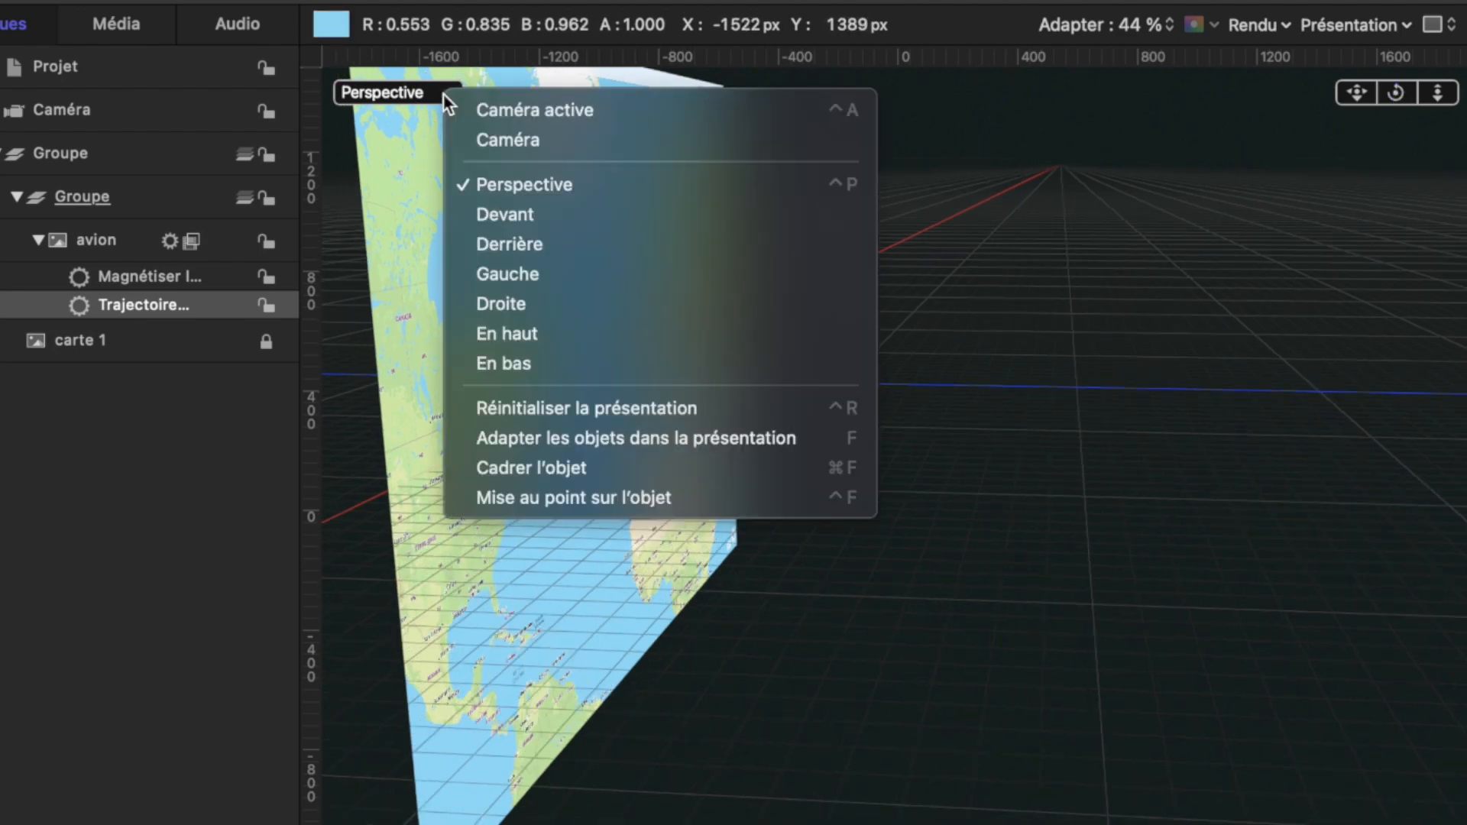
pyautogui.click(504, 141)
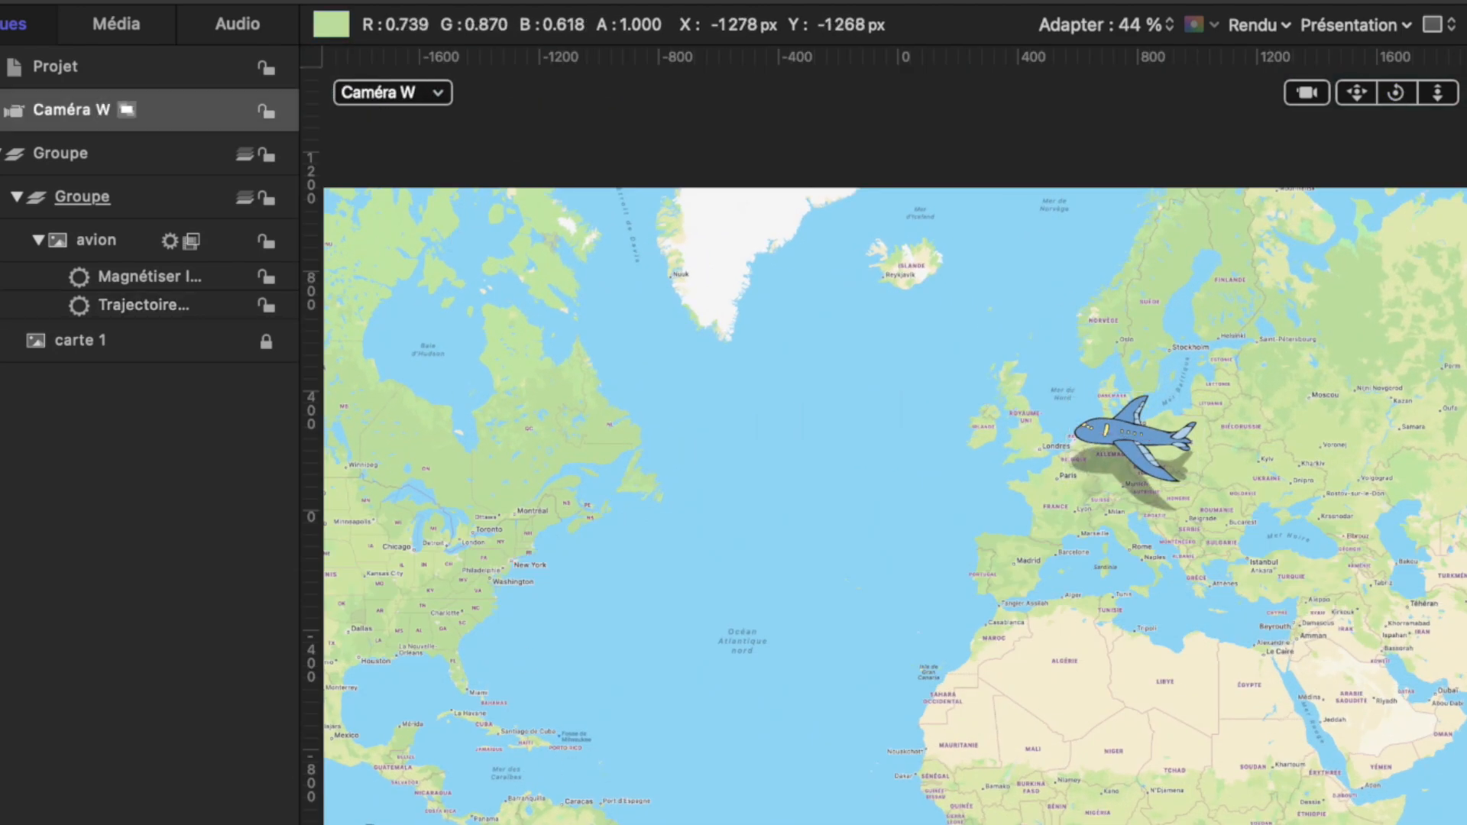
pyautogui.moveTo(458, 824); pyautogui.dragTo(449, 824)
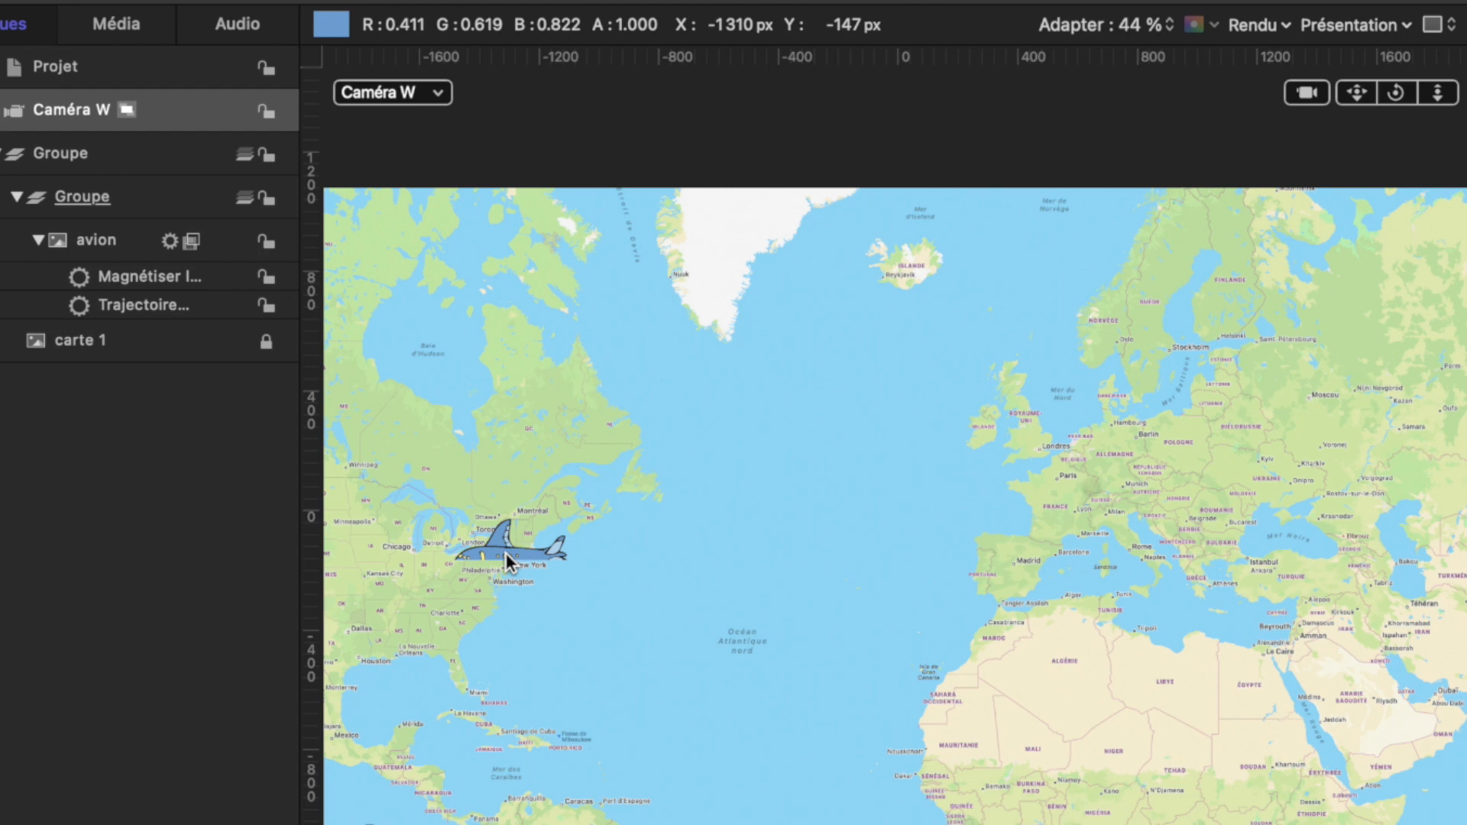
pyautogui.moveTo(846, 745); pyautogui.dragTo(658, 808)
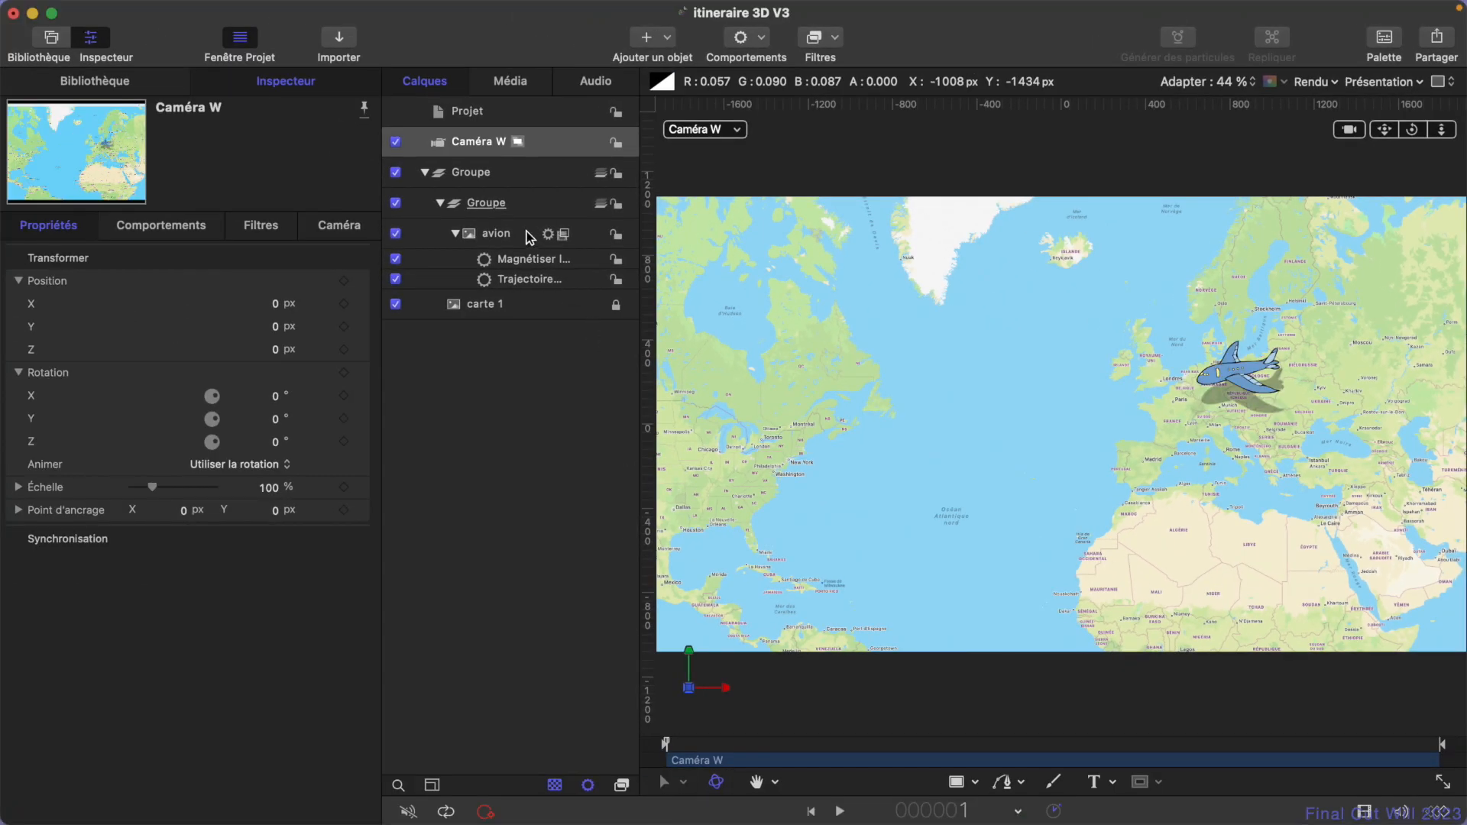
# - Set the plane group's Y rotation to 3° and scrub through the animation to check the flight
pyautogui.click(486, 203)
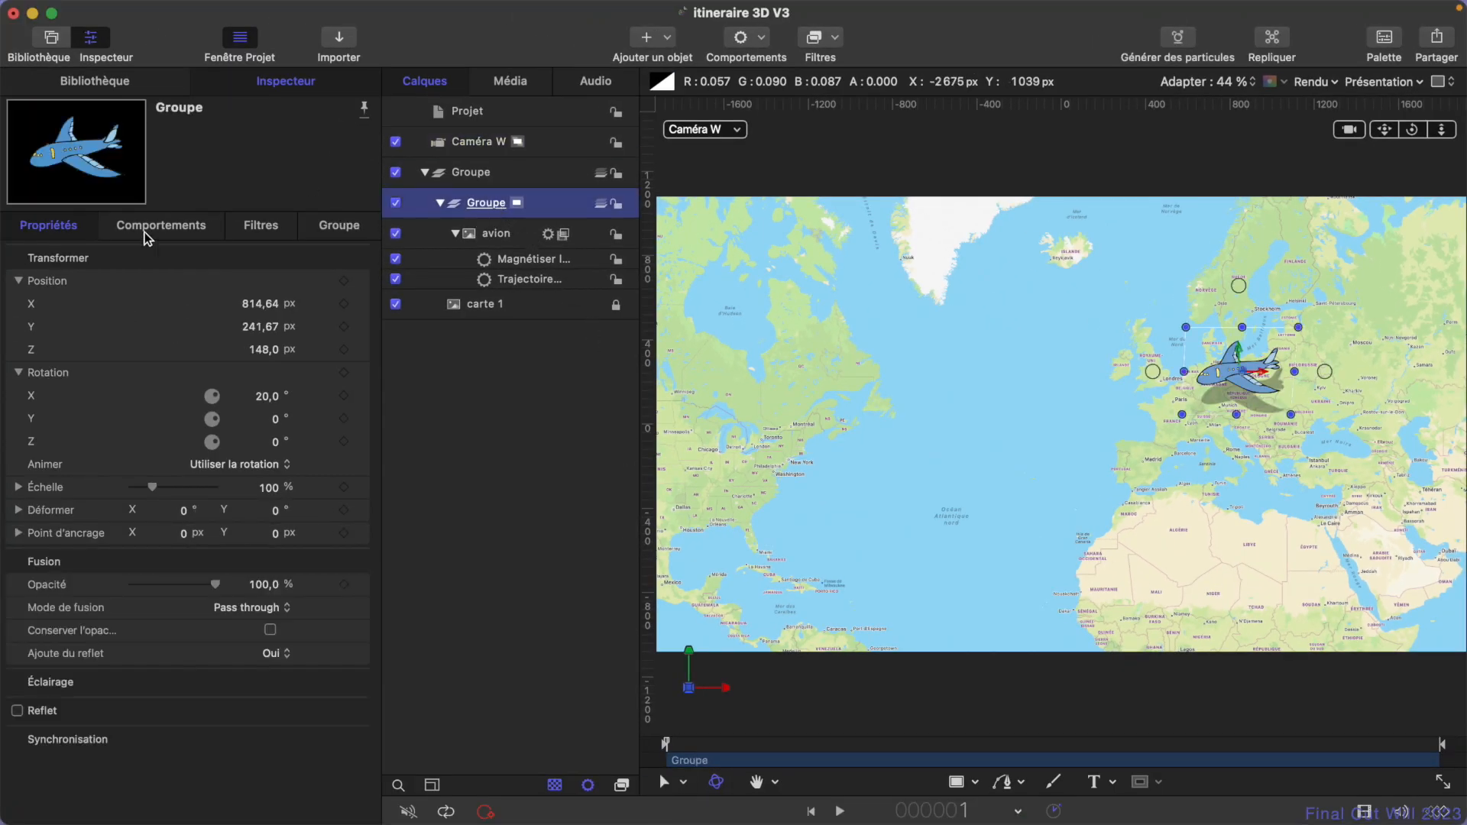
pyautogui.click(275, 420)
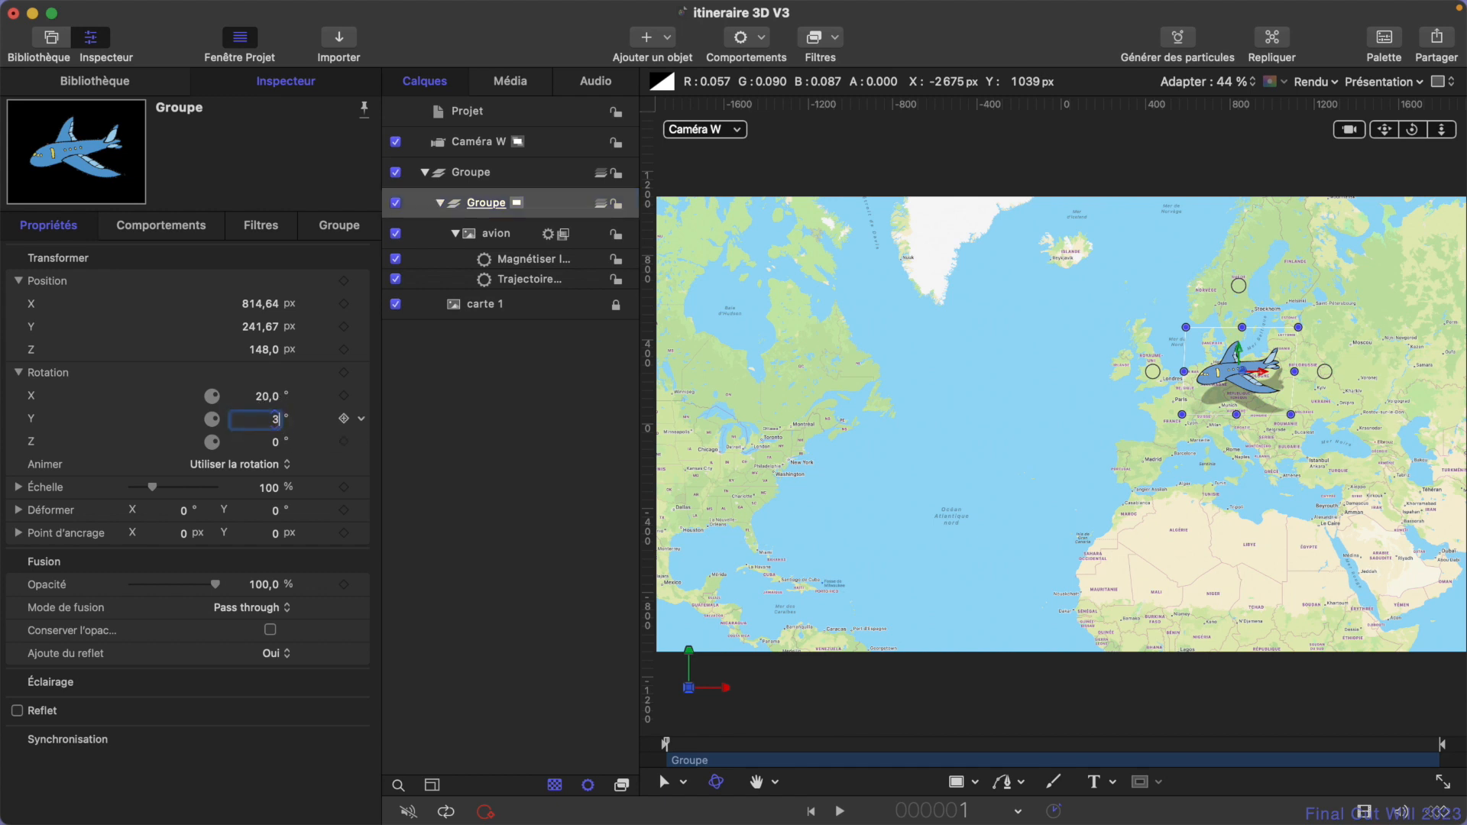
pyautogui.press('Return')
pyautogui.moveTo(685, 745); pyautogui.dragTo(1372, 816)
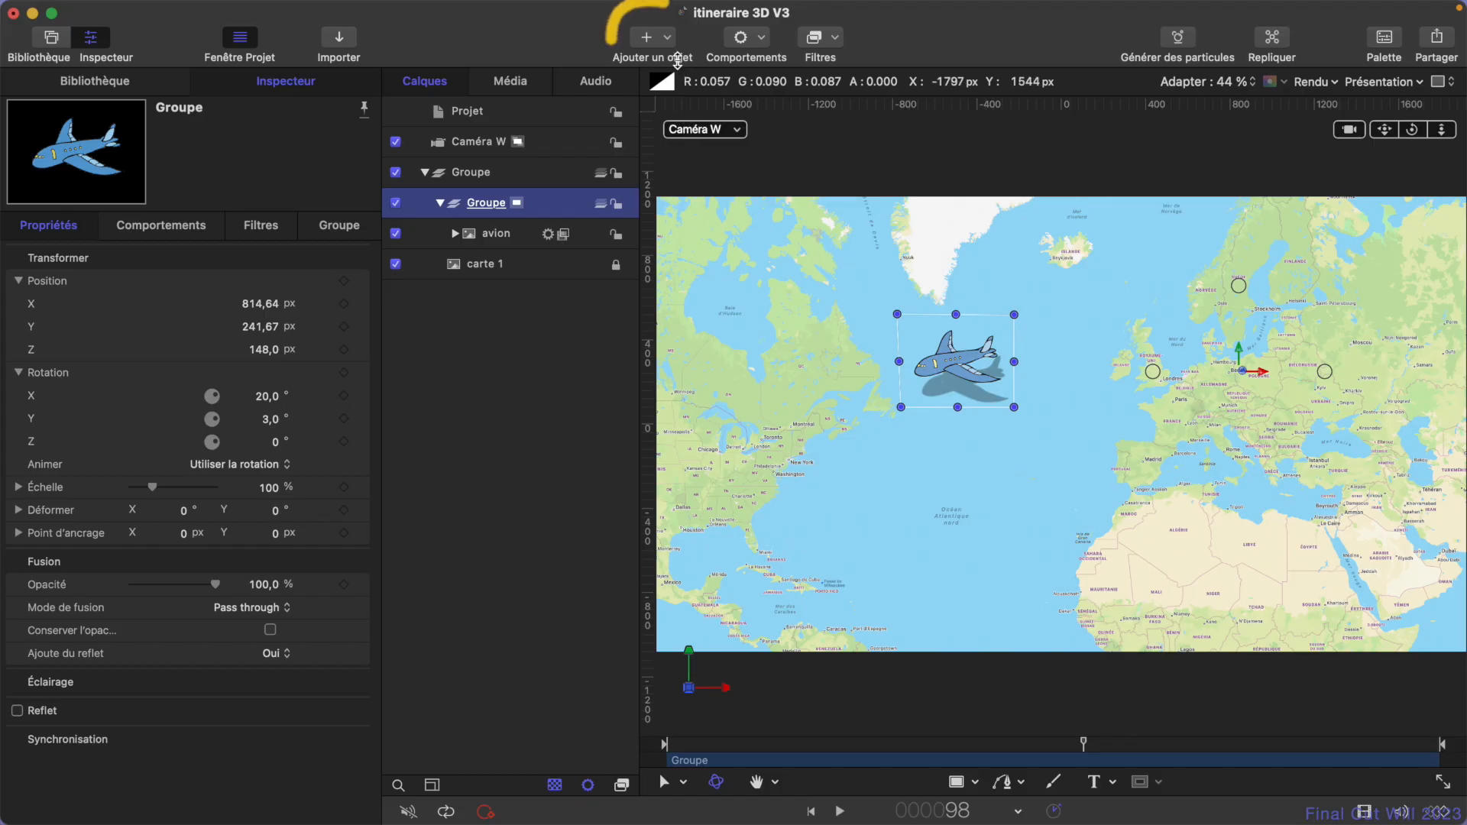
# - Look over the preset lighting configurations, but add a single light to the scene
pyautogui.click(646, 37)
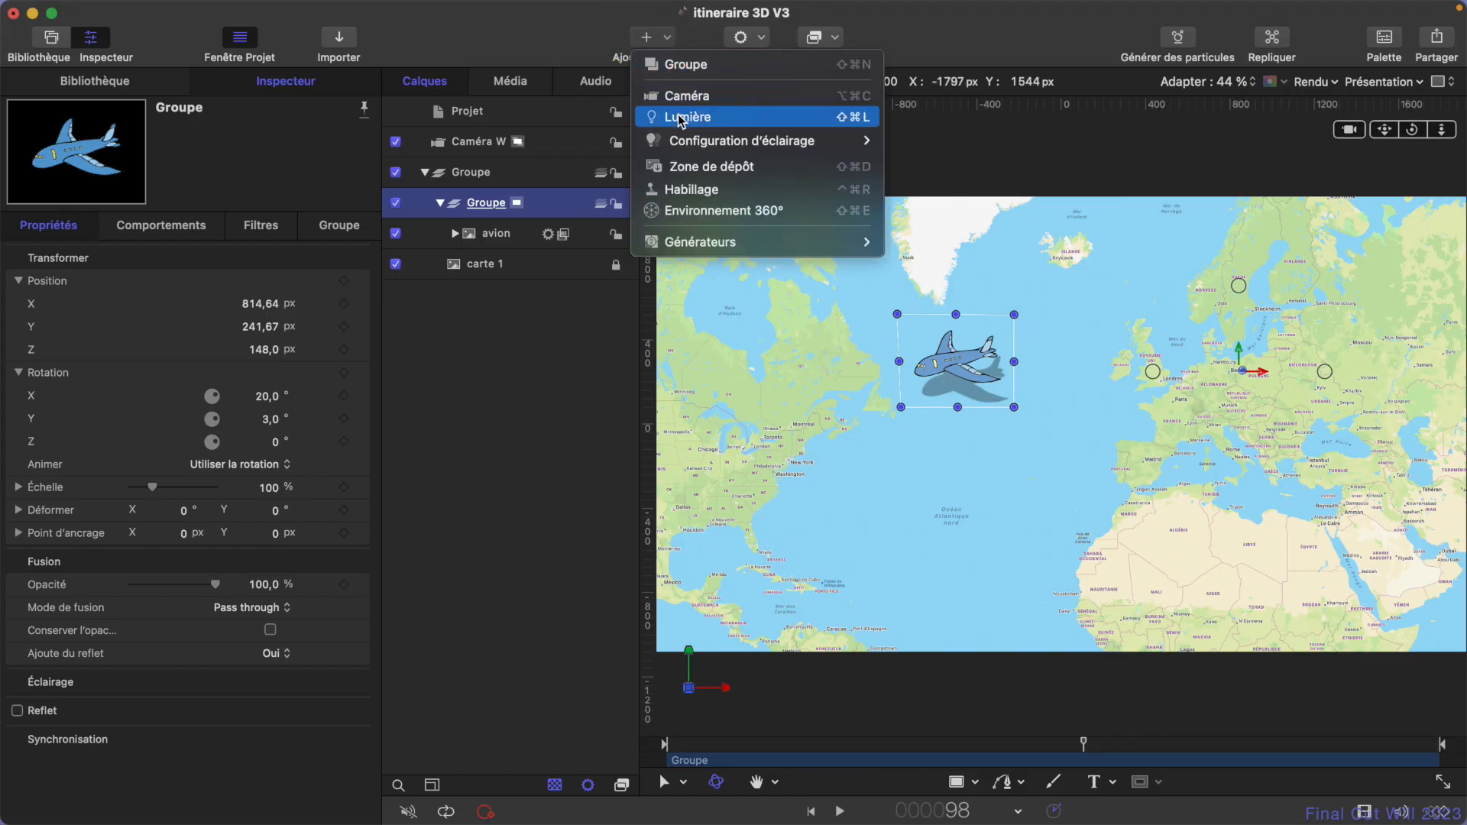
pyautogui.moveTo(682, 142)
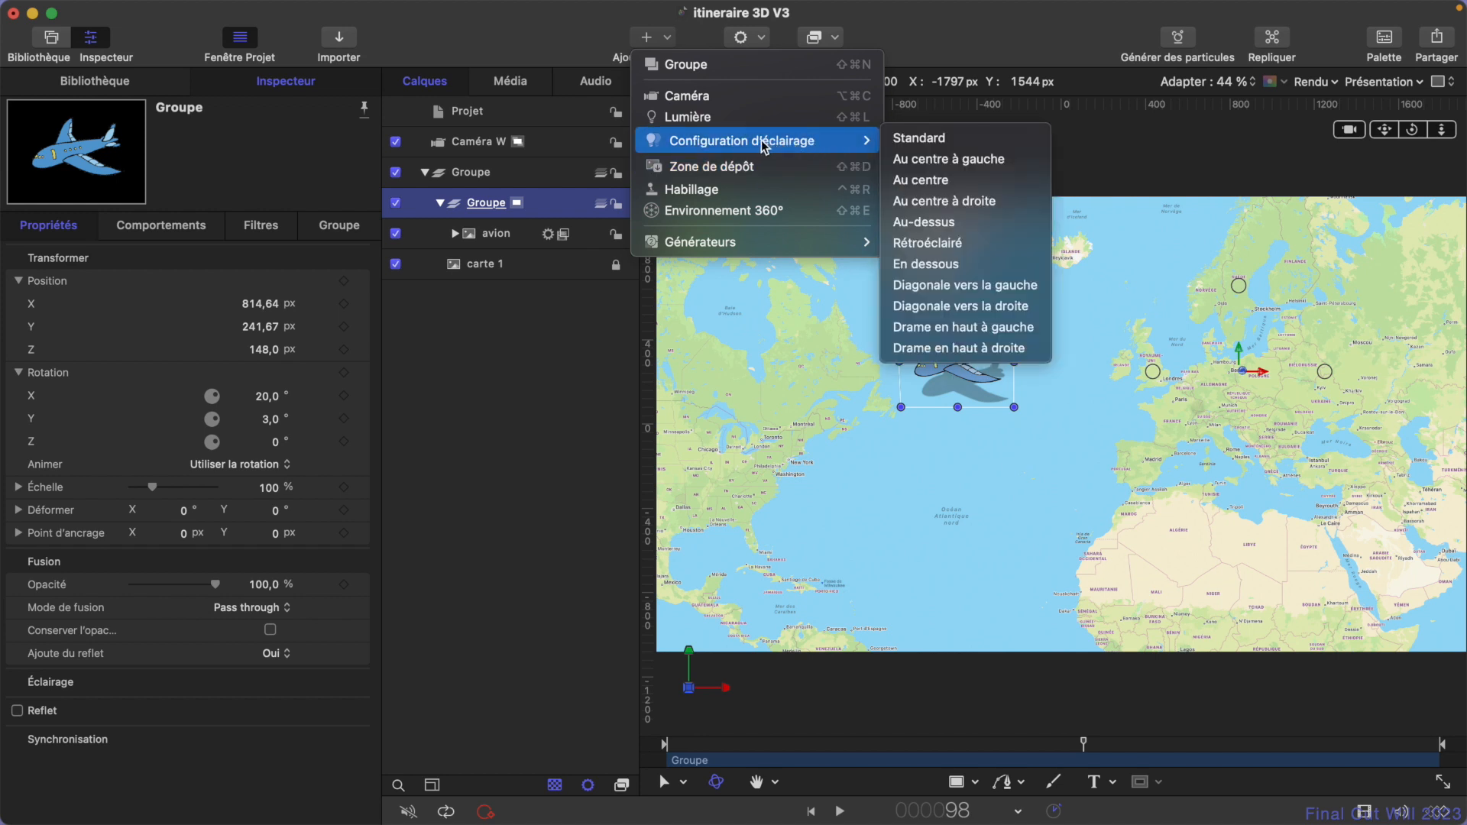
pyautogui.click(697, 123)
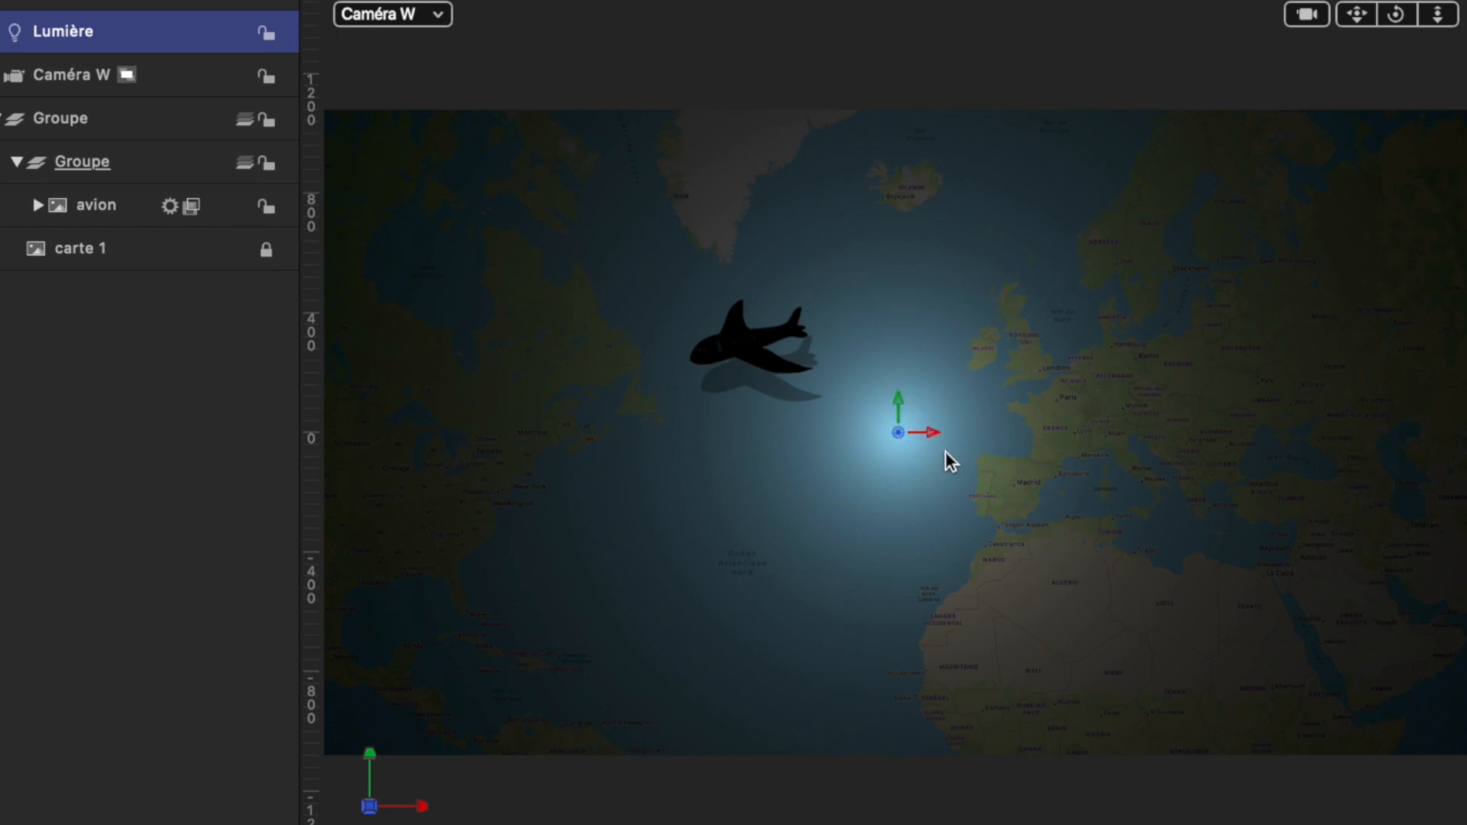
# - Reposition the light over the Atlantic and move it away from the map to about 428 px in Z
pyautogui.moveTo(940, 433); pyautogui.dragTo(895, 398)
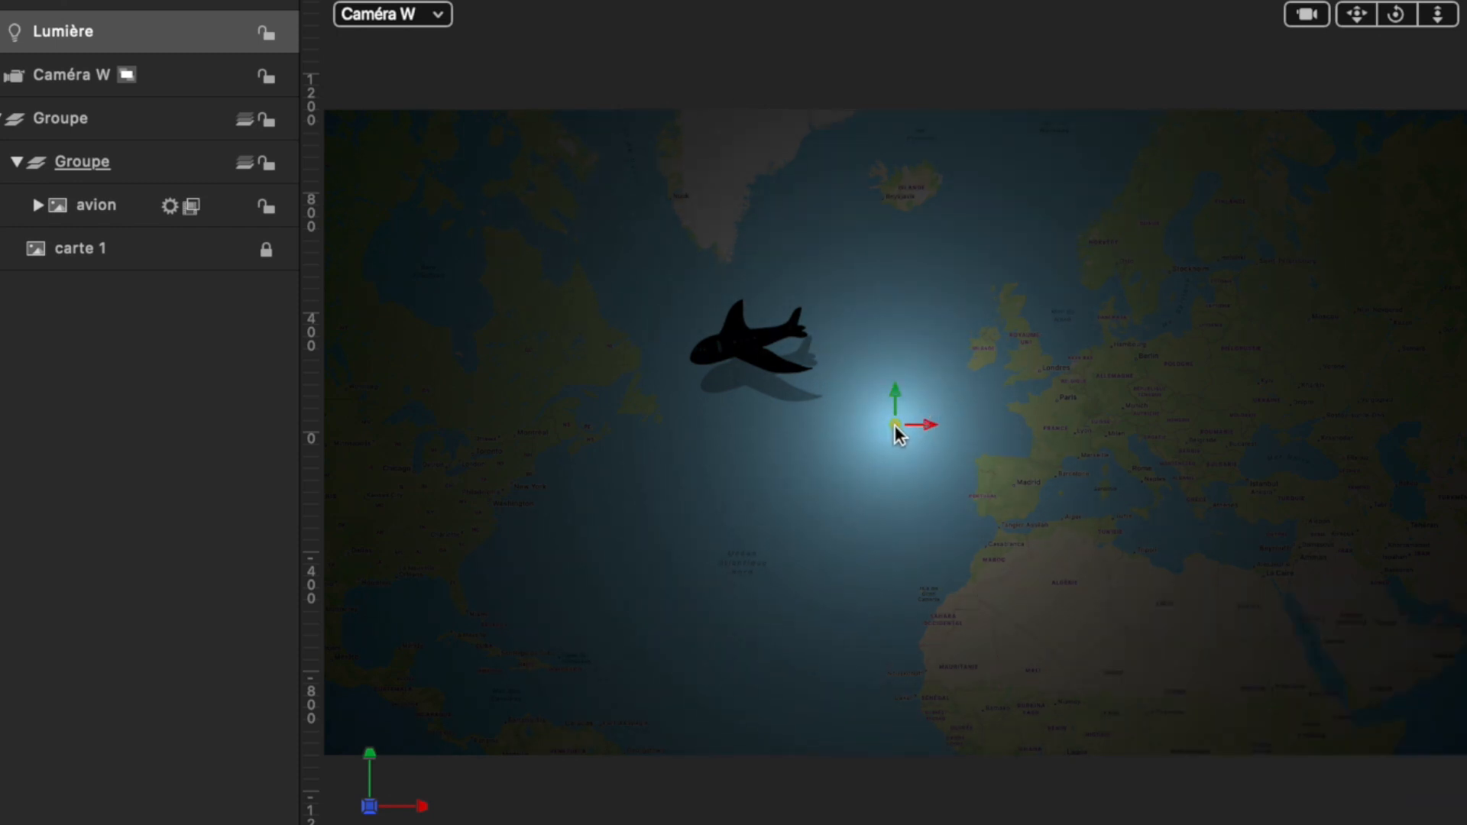
pyautogui.moveTo(896, 425); pyautogui.dragTo(1001, 468)
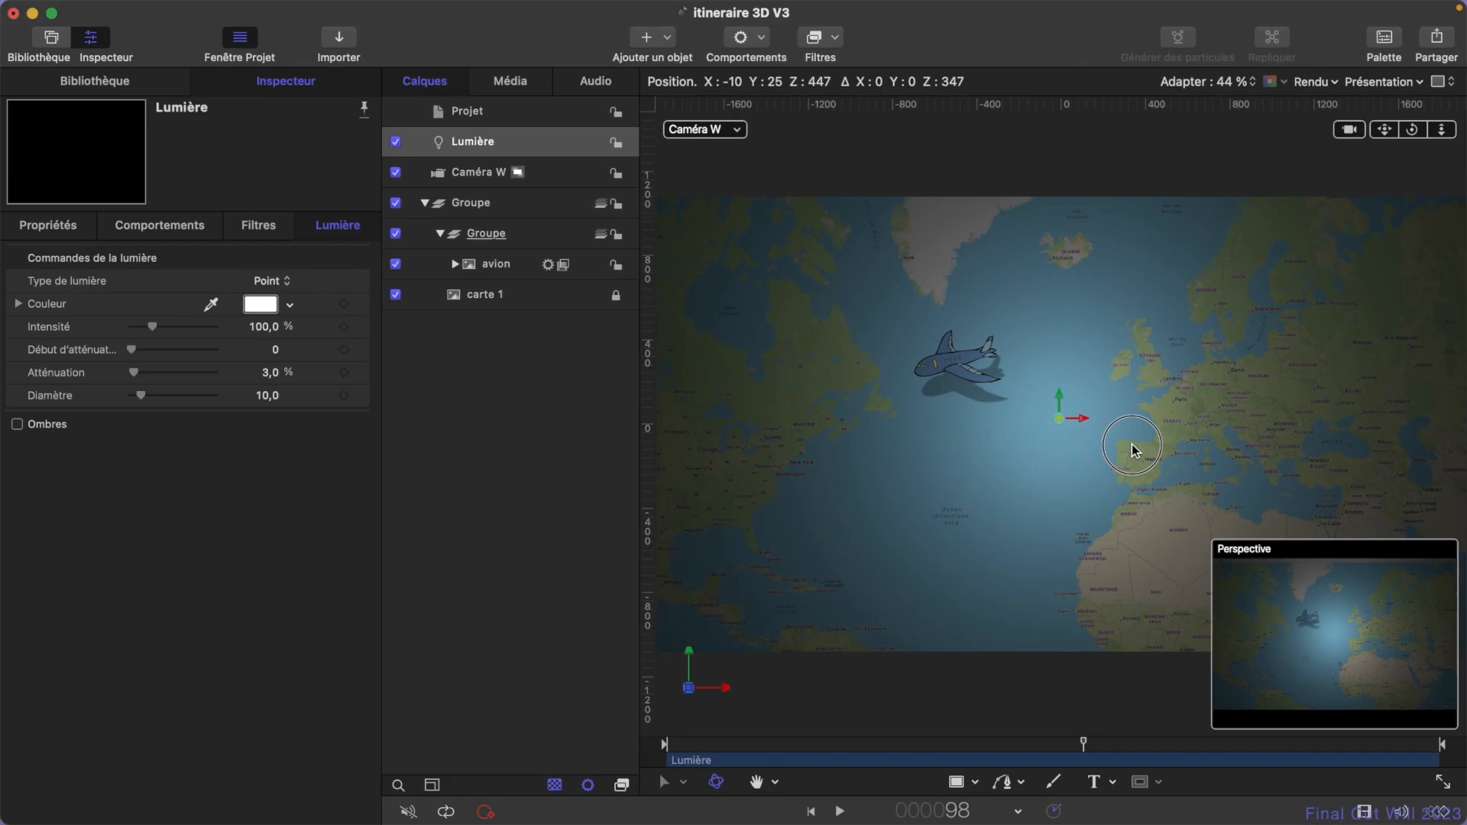
pyautogui.moveTo(1134, 451); pyautogui.dragTo(1149, 450)
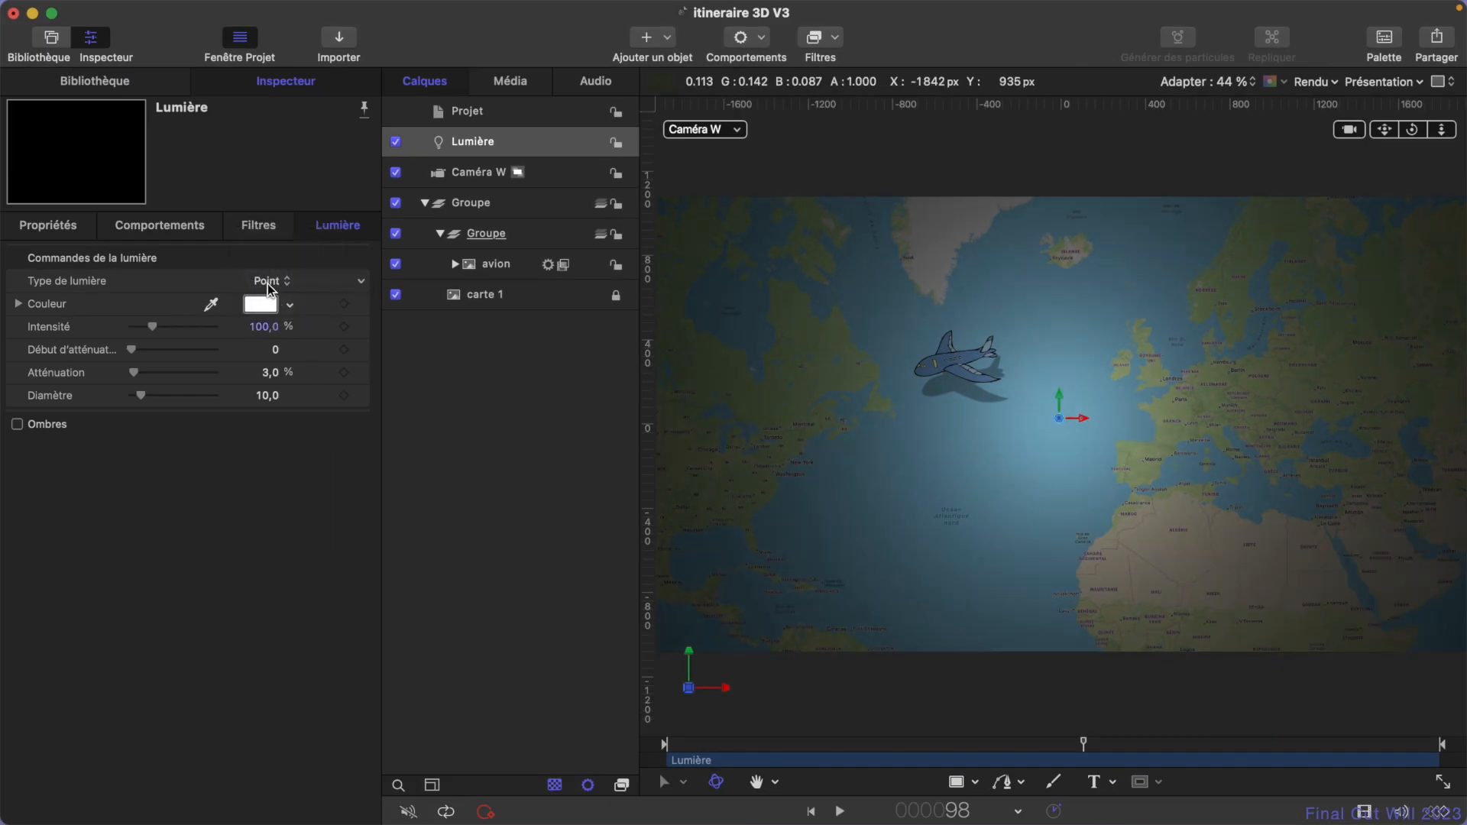
# - Change the light's type to Directionnel and enable its shadows (Ombres)
pyautogui.click(276, 283)
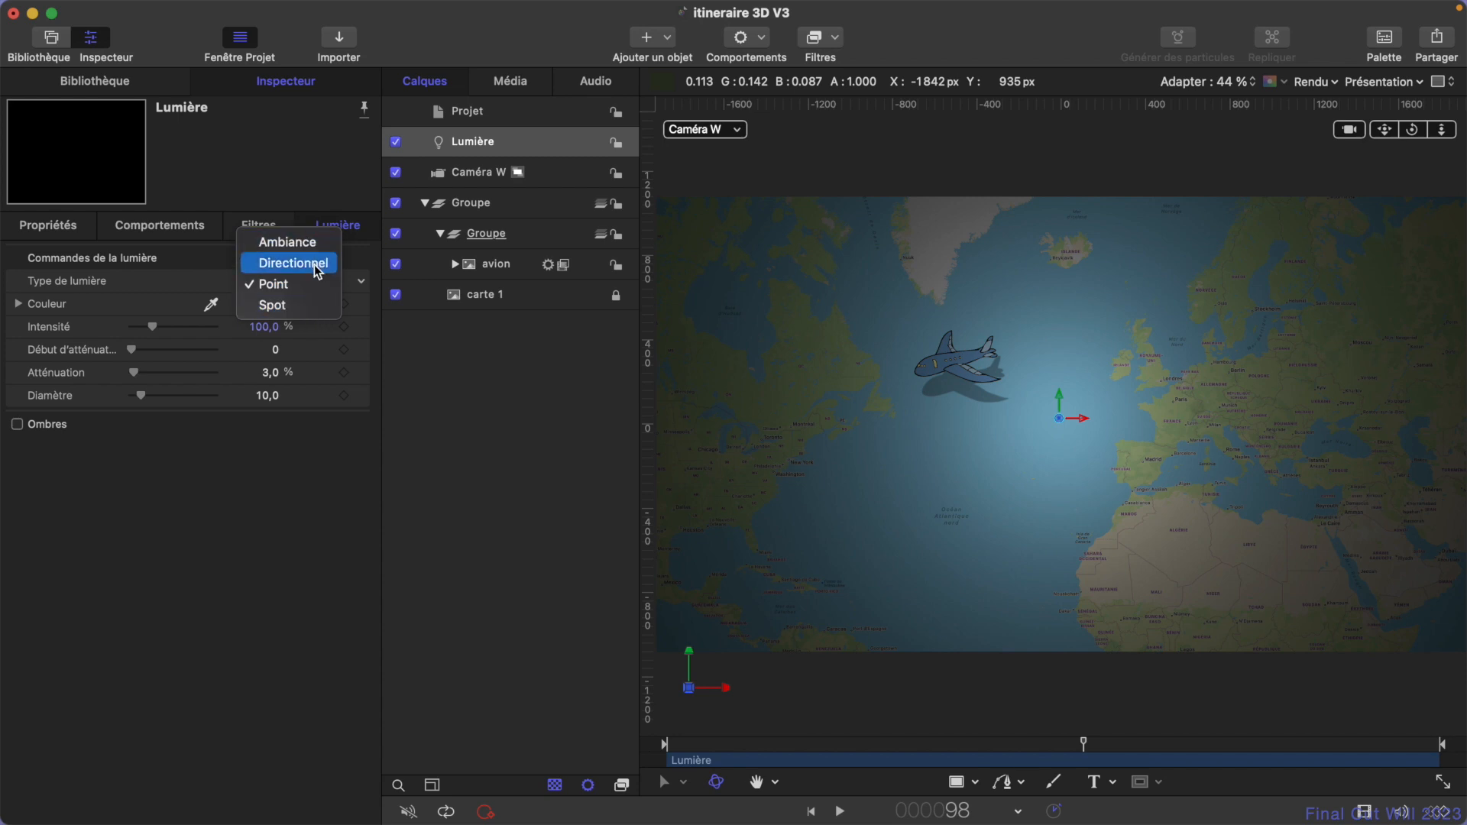
pyautogui.click(317, 266)
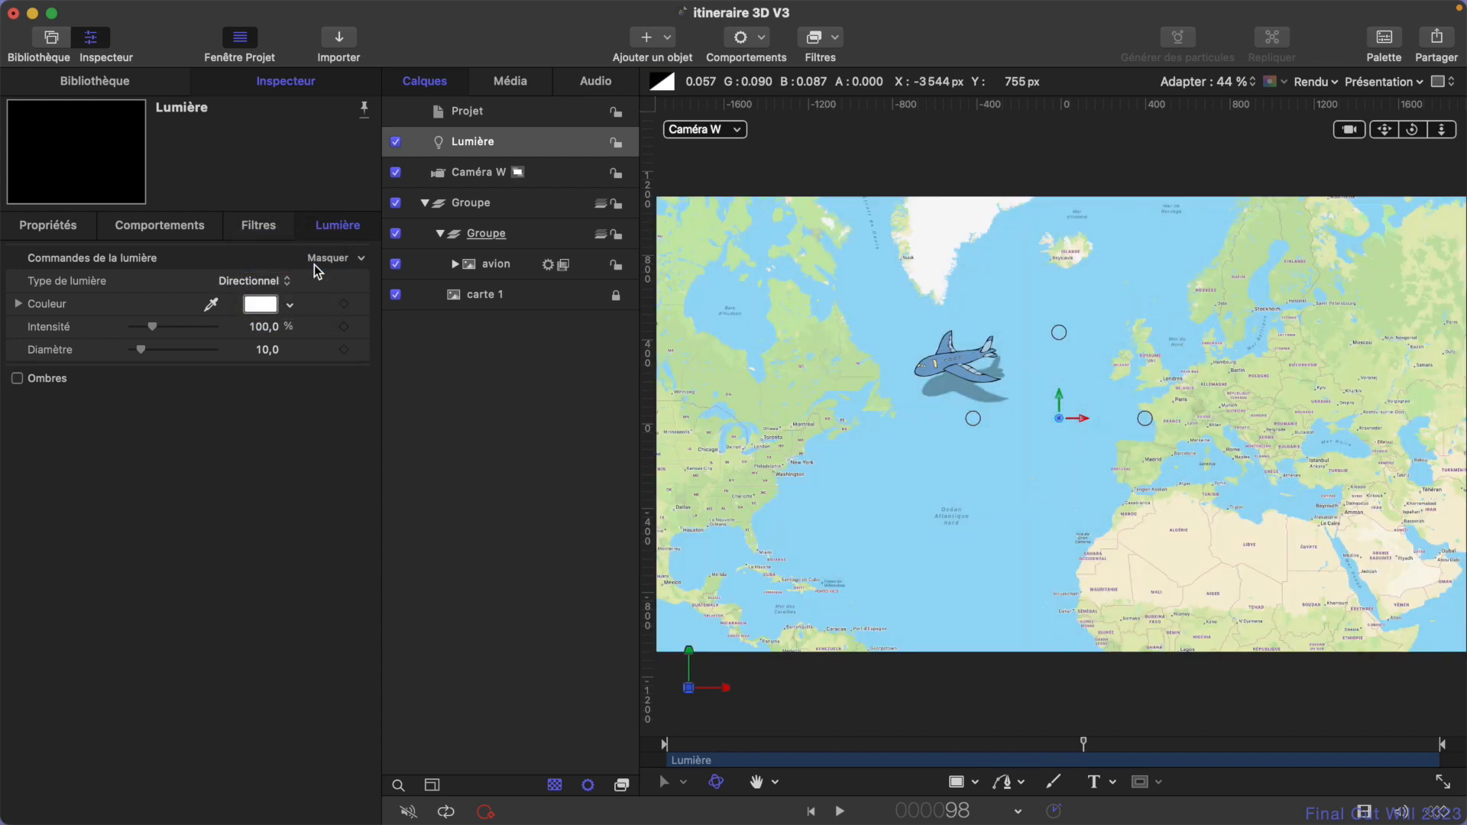
pyautogui.click(18, 380)
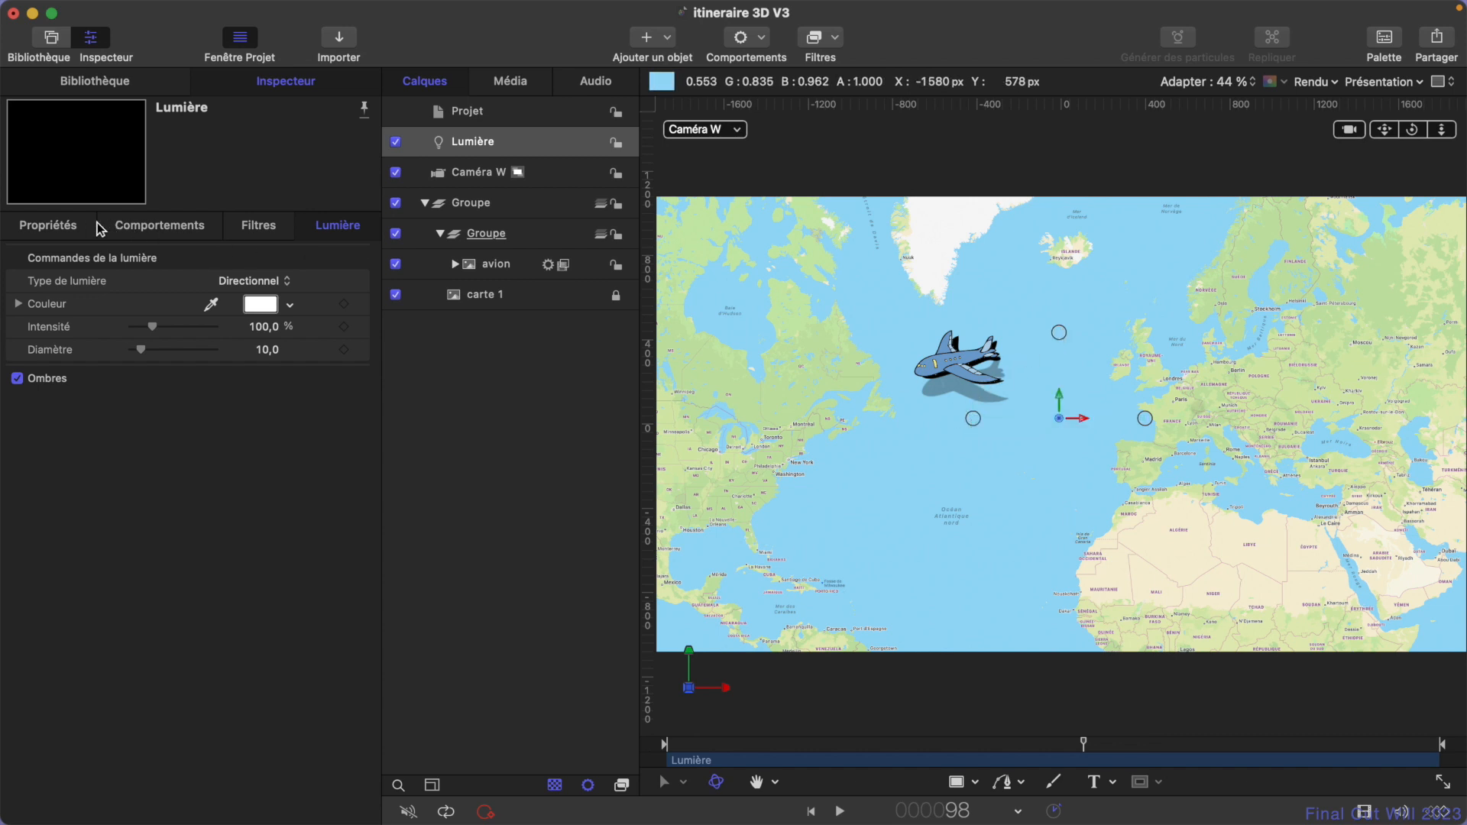
# - Rotate the directional light to about -21.3° around X so the plane's shadow falls below it on the map
pyautogui.click(58, 230)
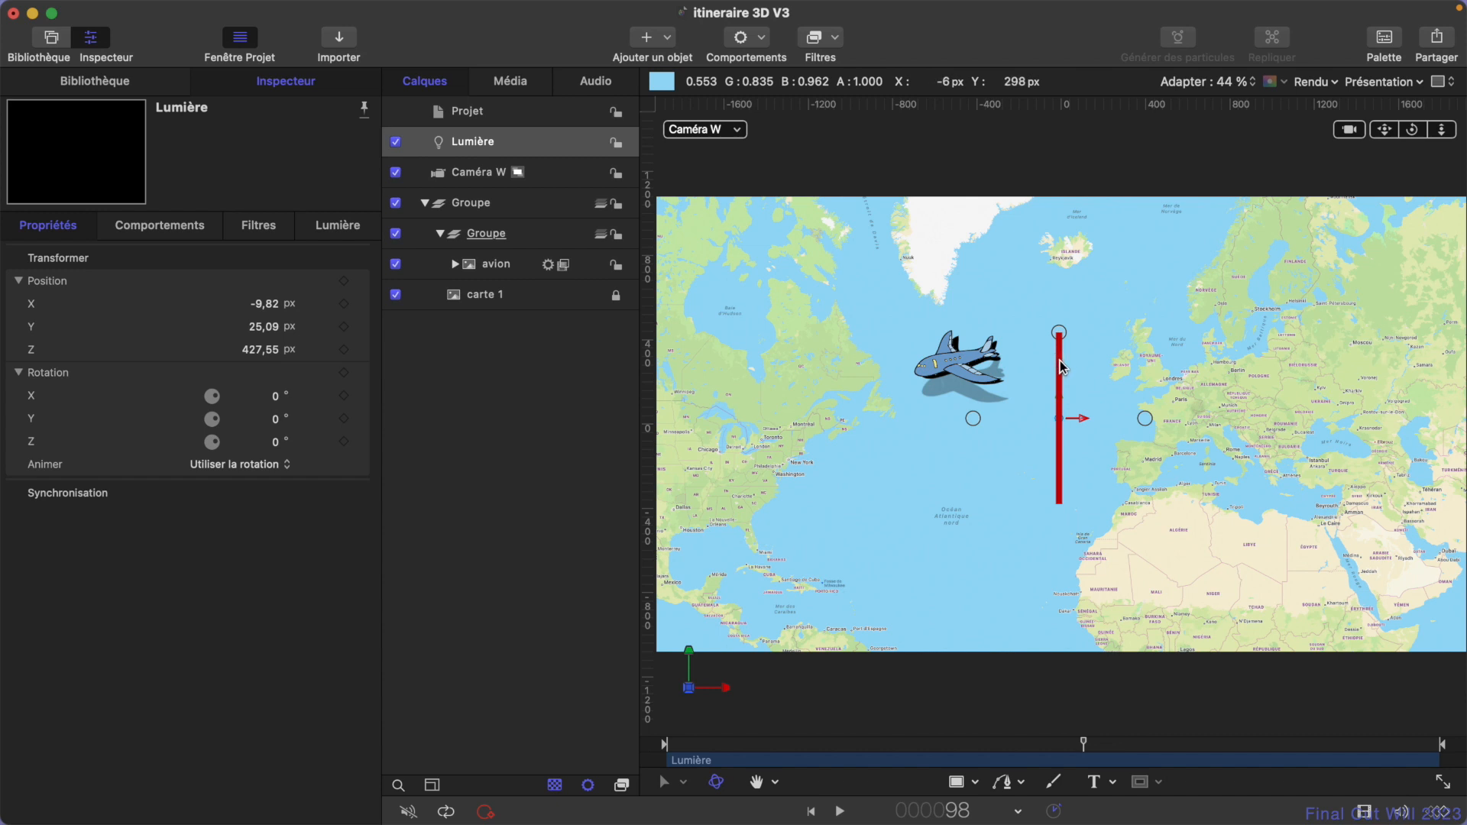
pyautogui.moveTo(1061, 378)
pyautogui.mouseDown()
pyautogui.moveTo(1062, 361)
pyautogui.moveTo(1065, 378)
pyautogui.mouseUp()
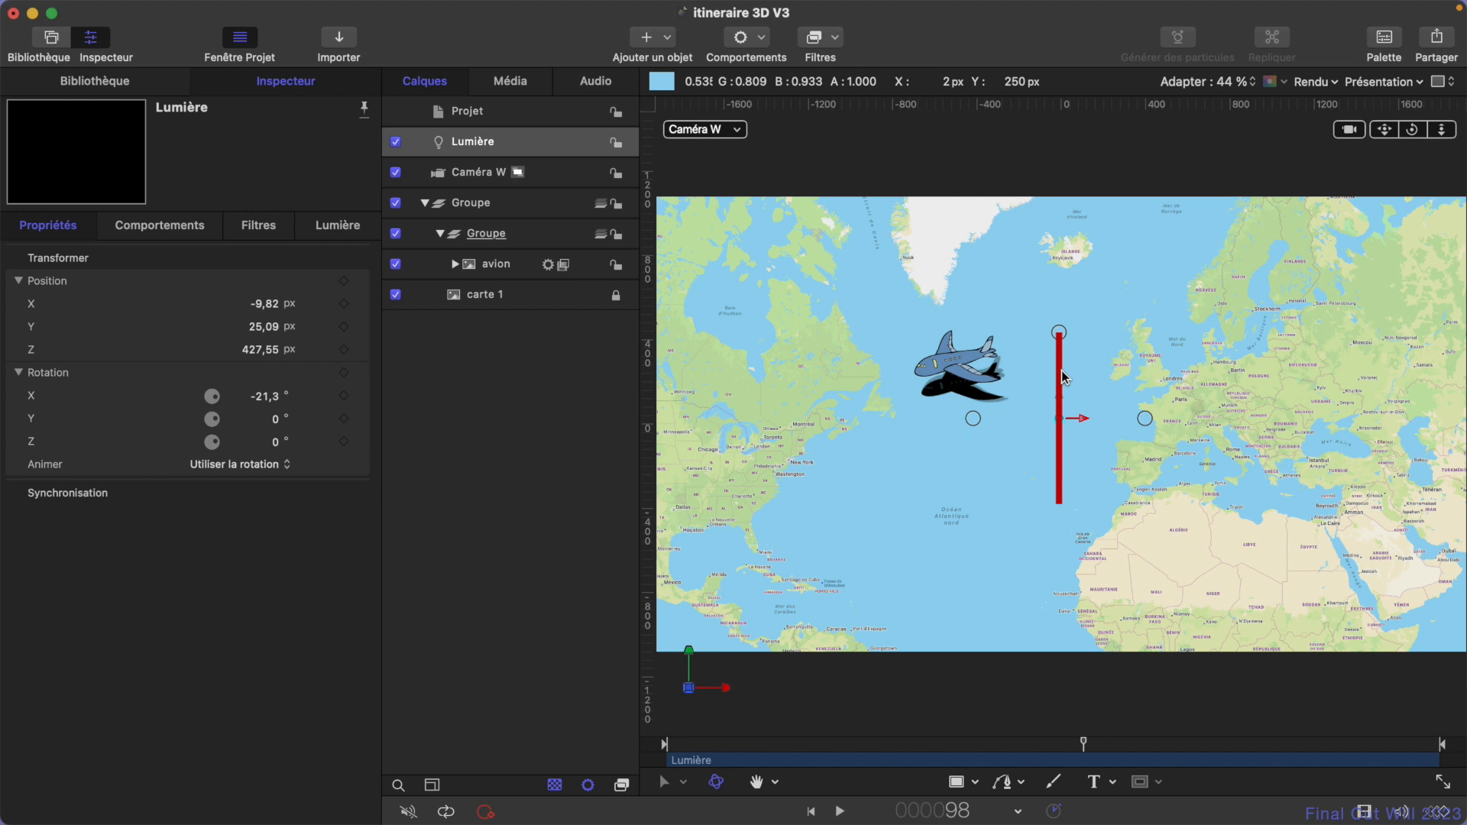
# - Turn off the drop shadow (Ombre portée) on the avion layer
pyautogui.click(497, 264)
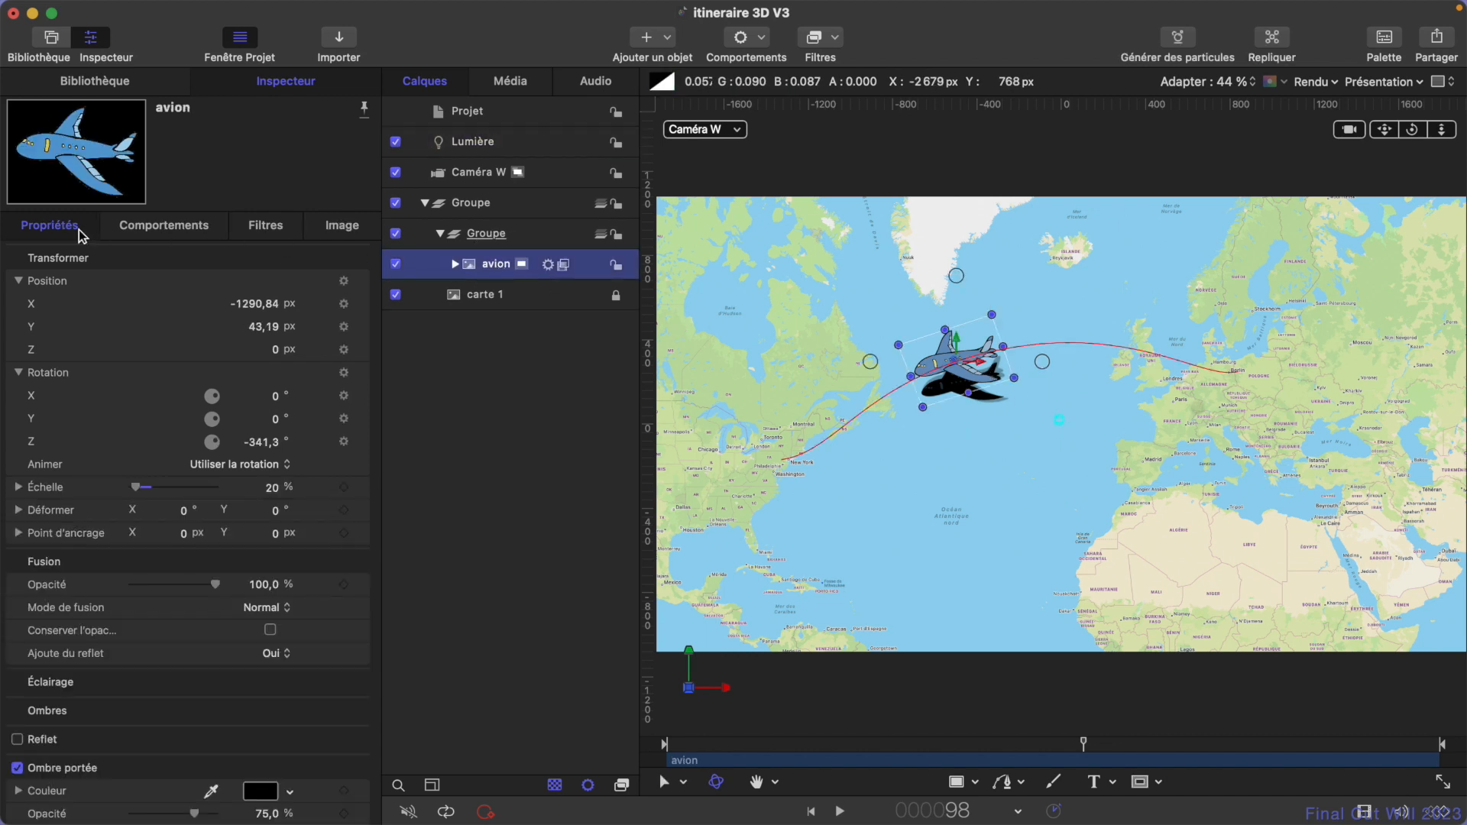
pyautogui.scroll(-5, 153, 535)
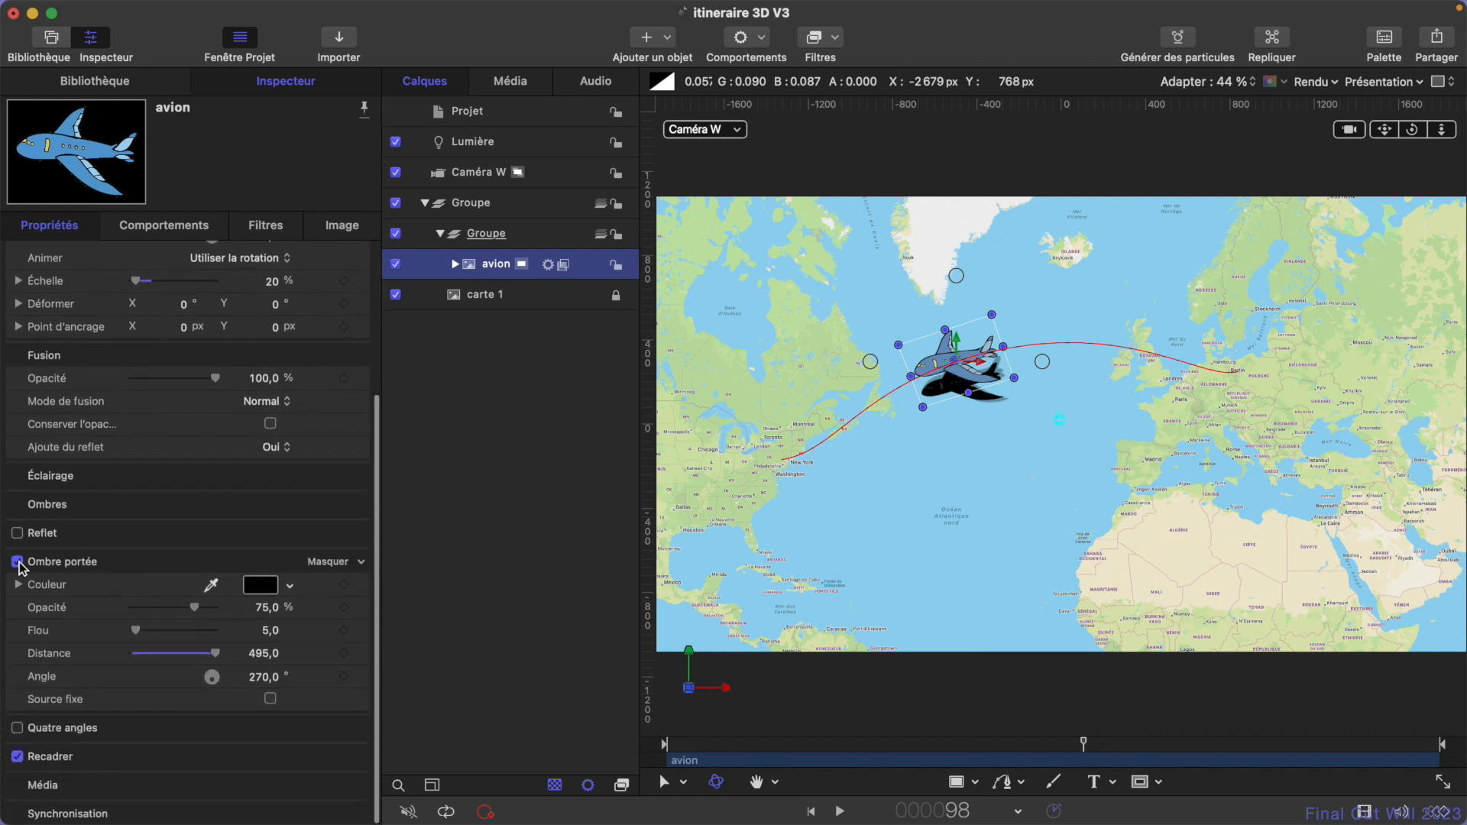
pyautogui.click(17, 562)
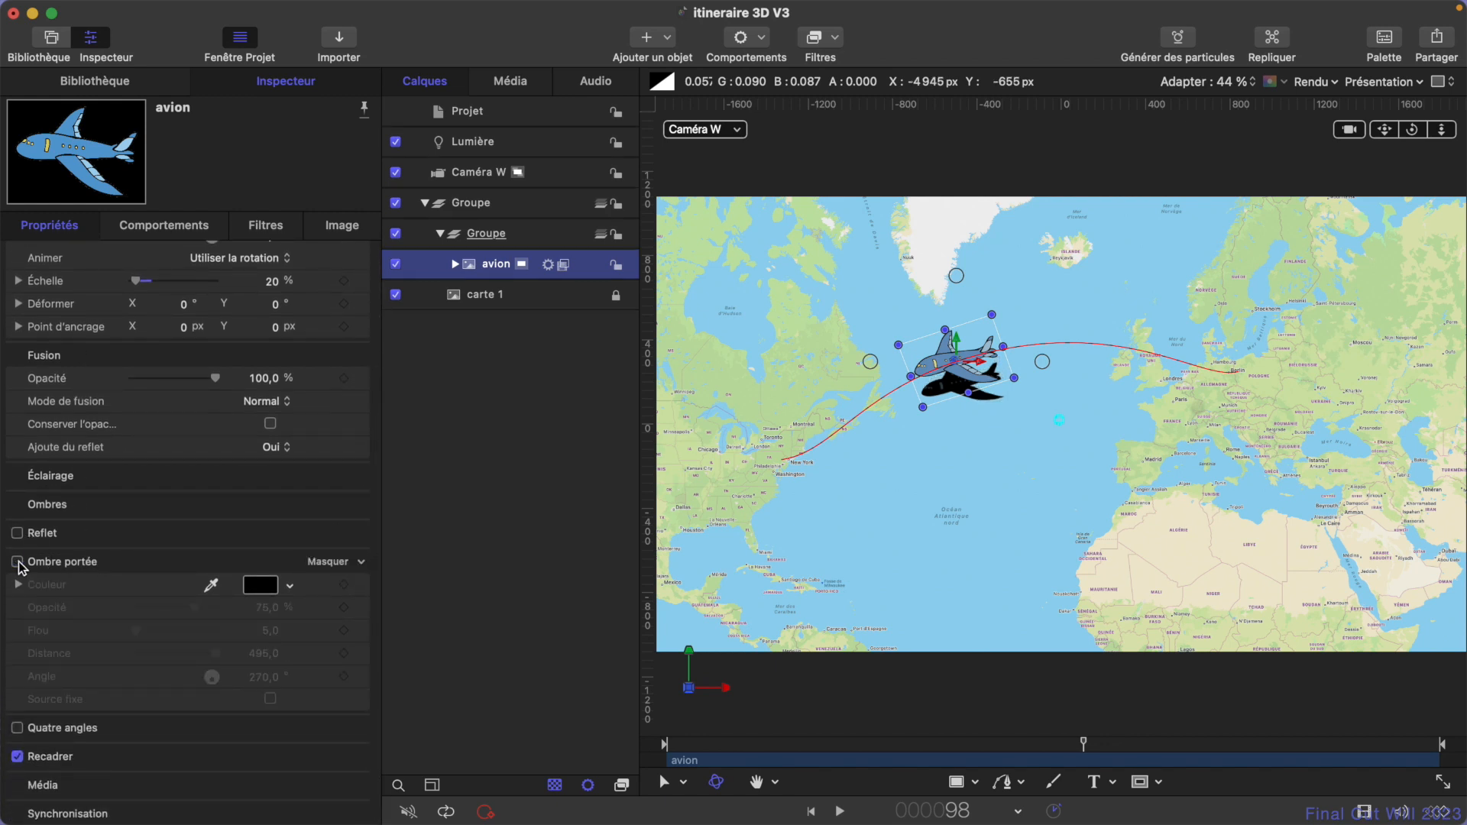
pyautogui.click(492, 267)
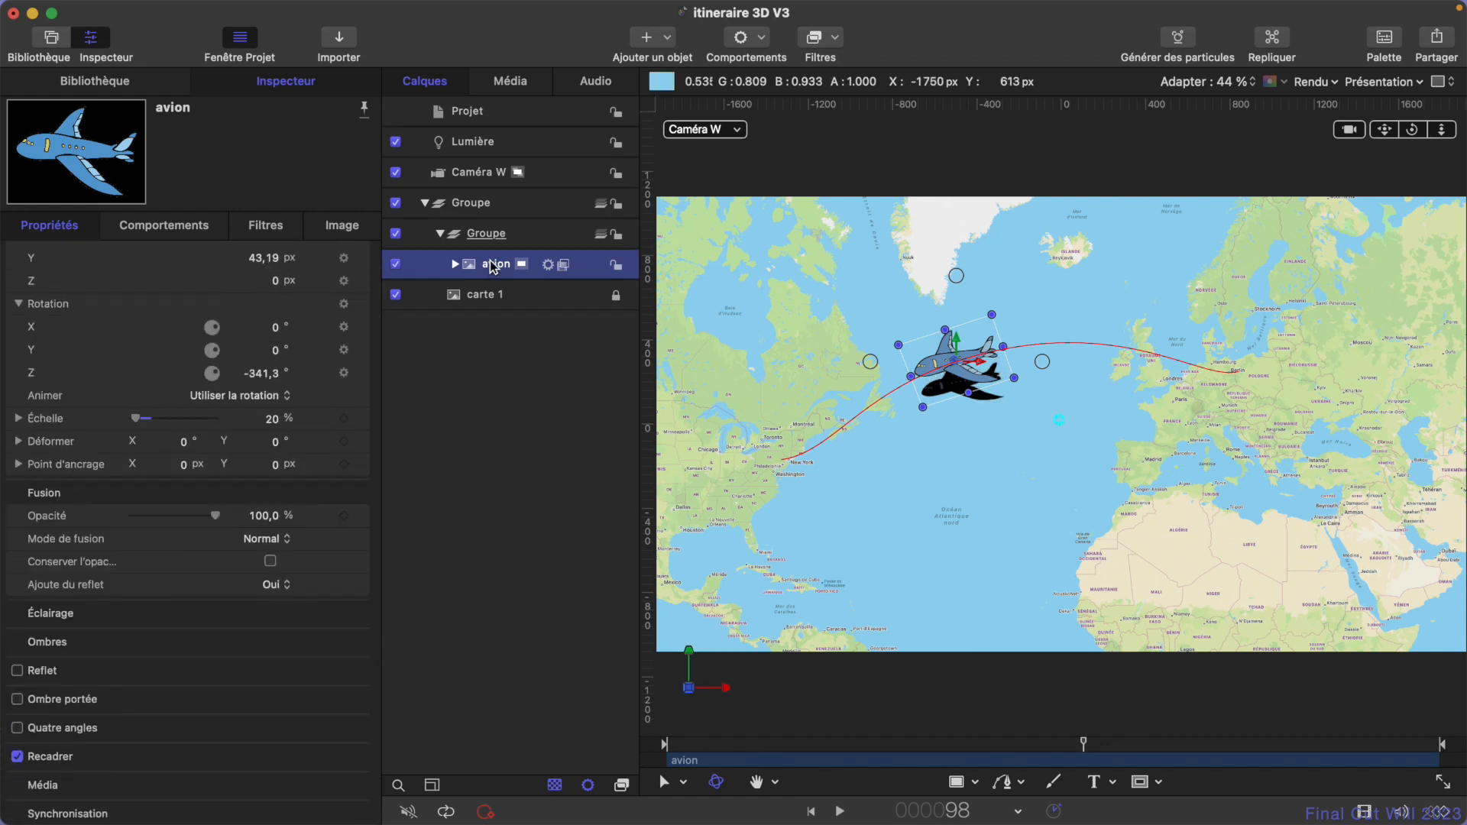
# - Adjust the light's shadow settings, lowering the opacity and softening the edges
pyautogui.click(478, 142)
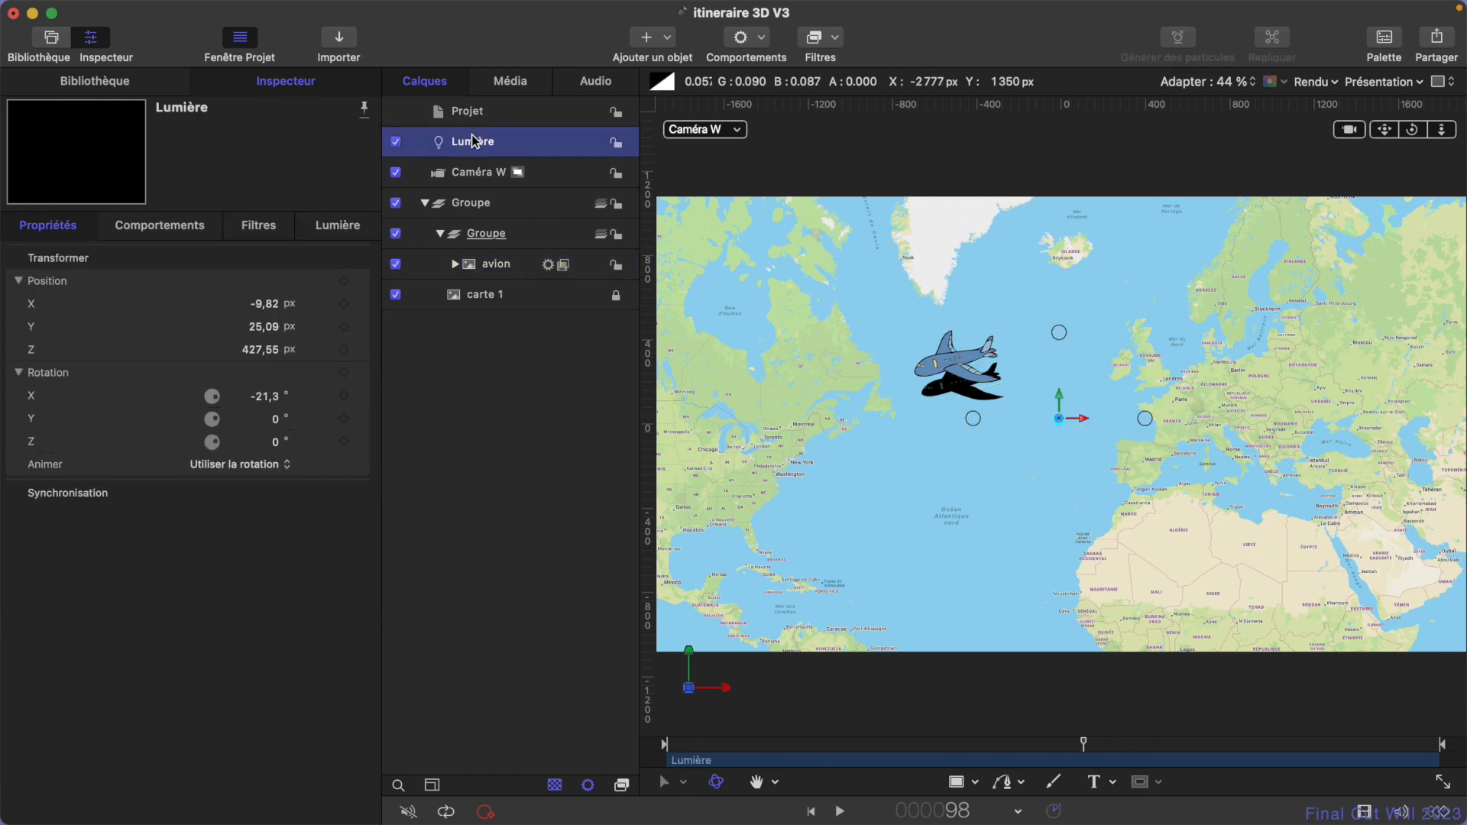
pyautogui.click(354, 234)
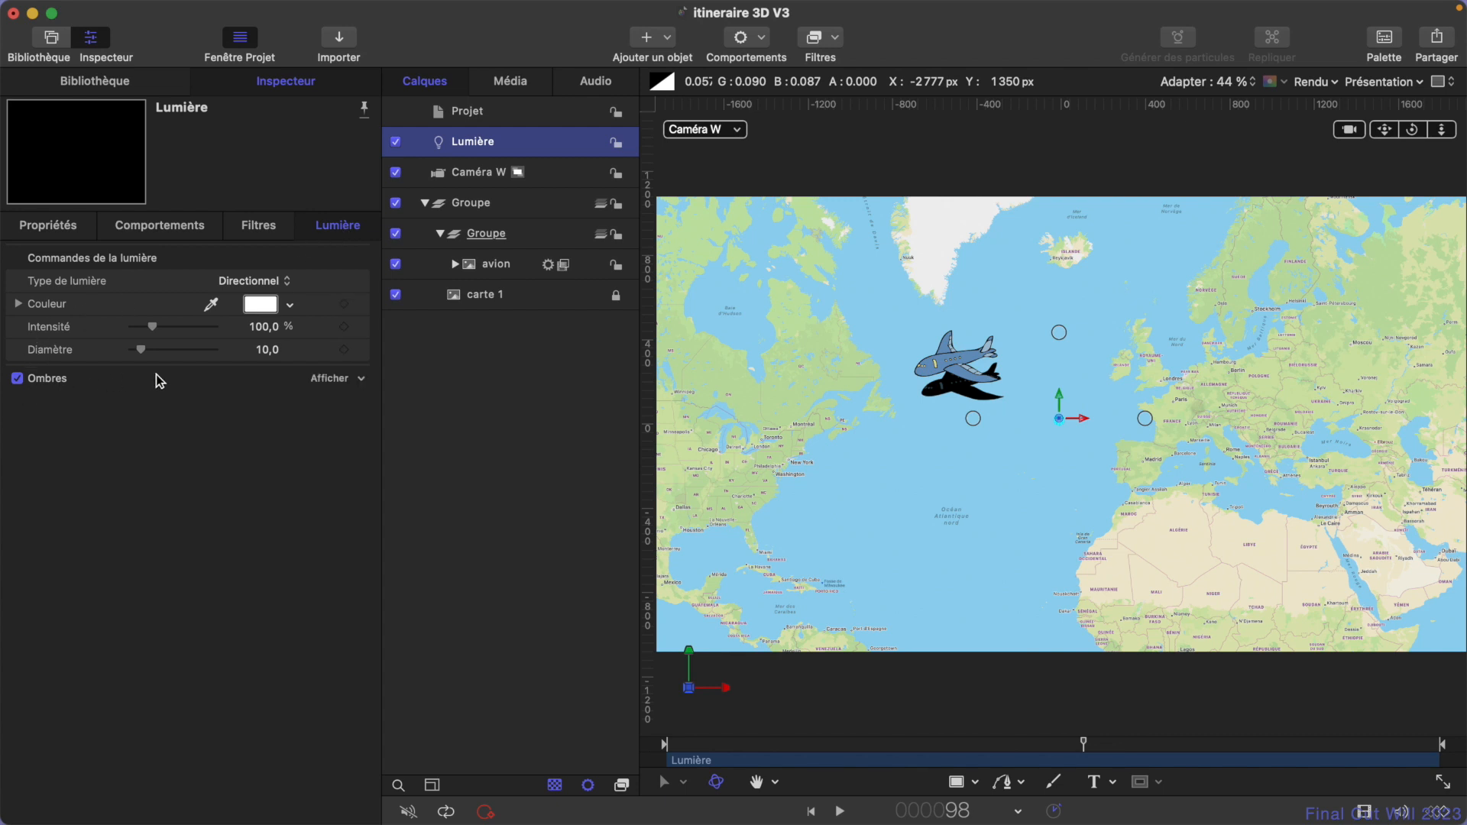
pyautogui.click(327, 381)
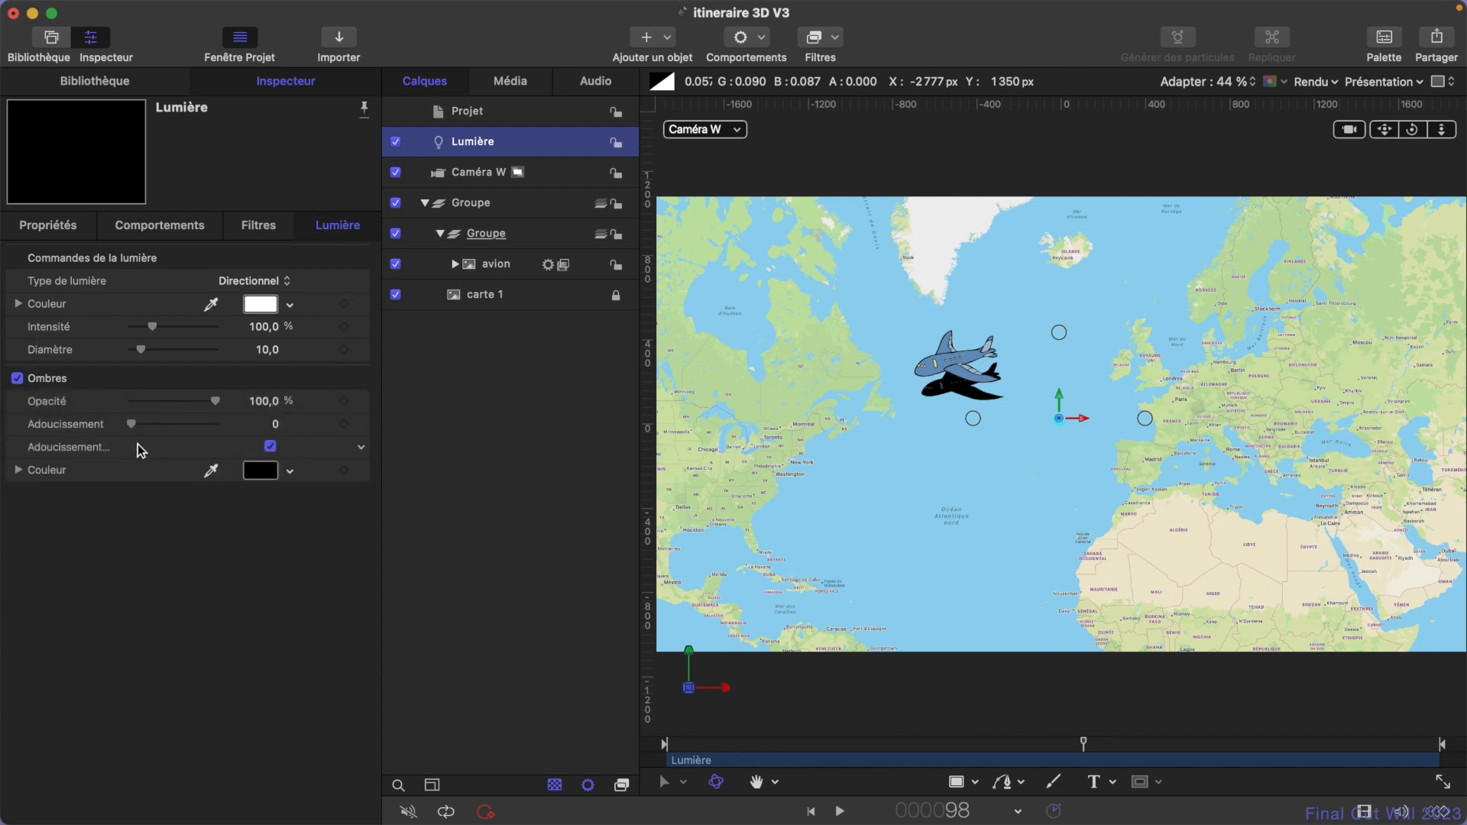
pyautogui.moveTo(217, 406); pyautogui.dragTo(265, 425)
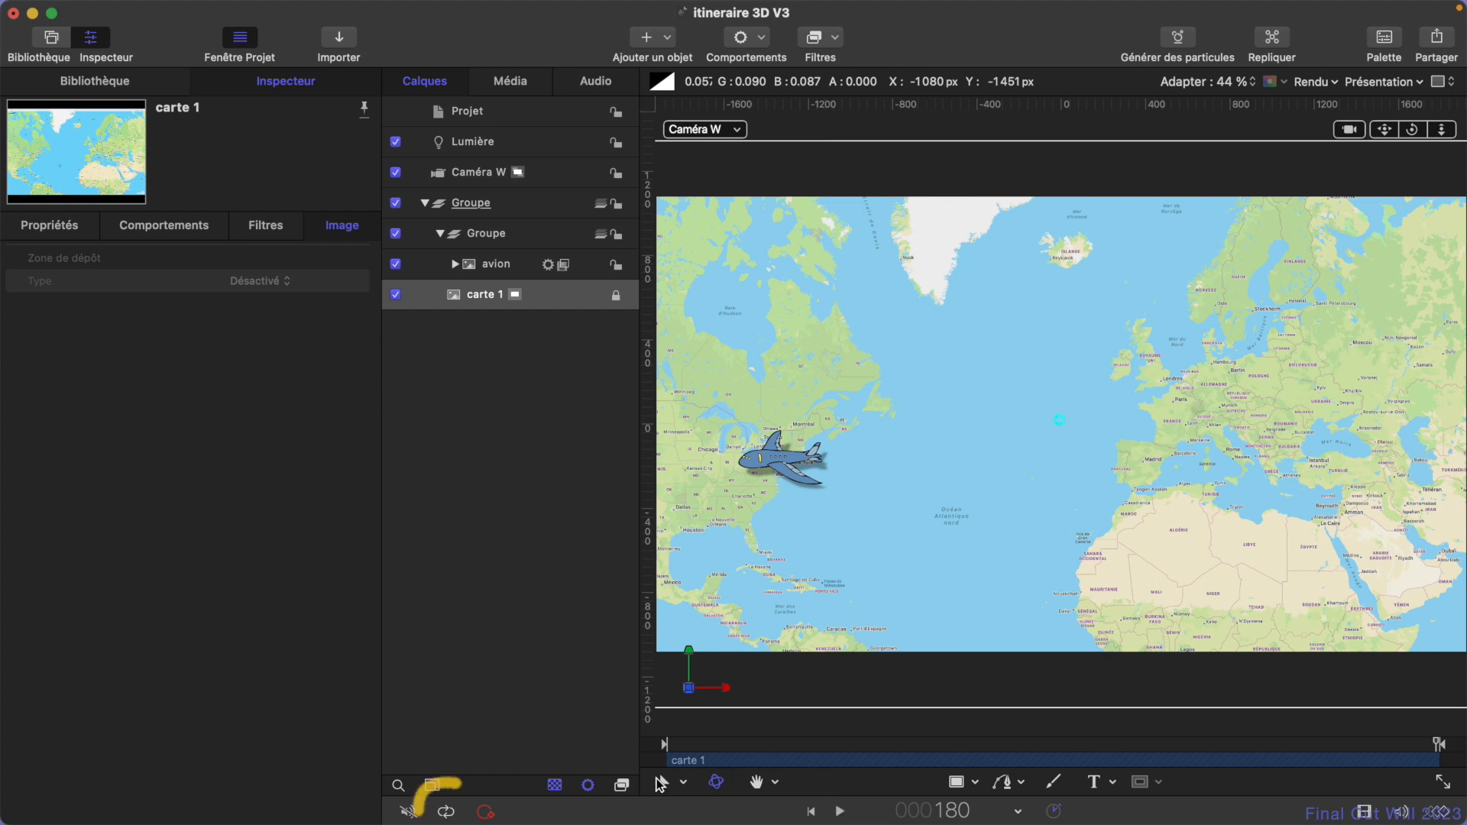
# - Enable loop playback, play the animation and scrub through it from start to end to check the plane's shadow
pyautogui.click(446, 811)
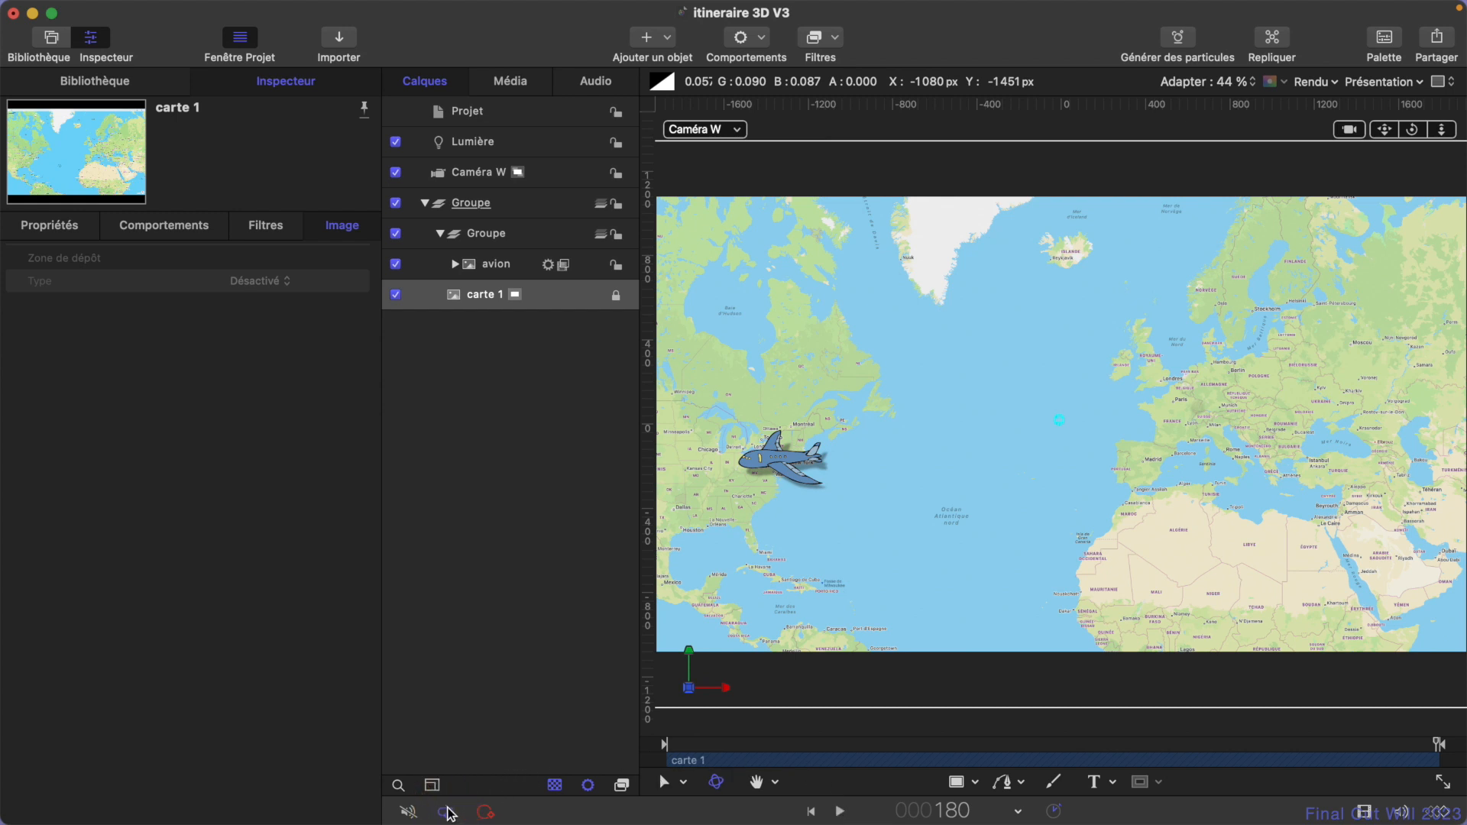
pyautogui.click(840, 811)
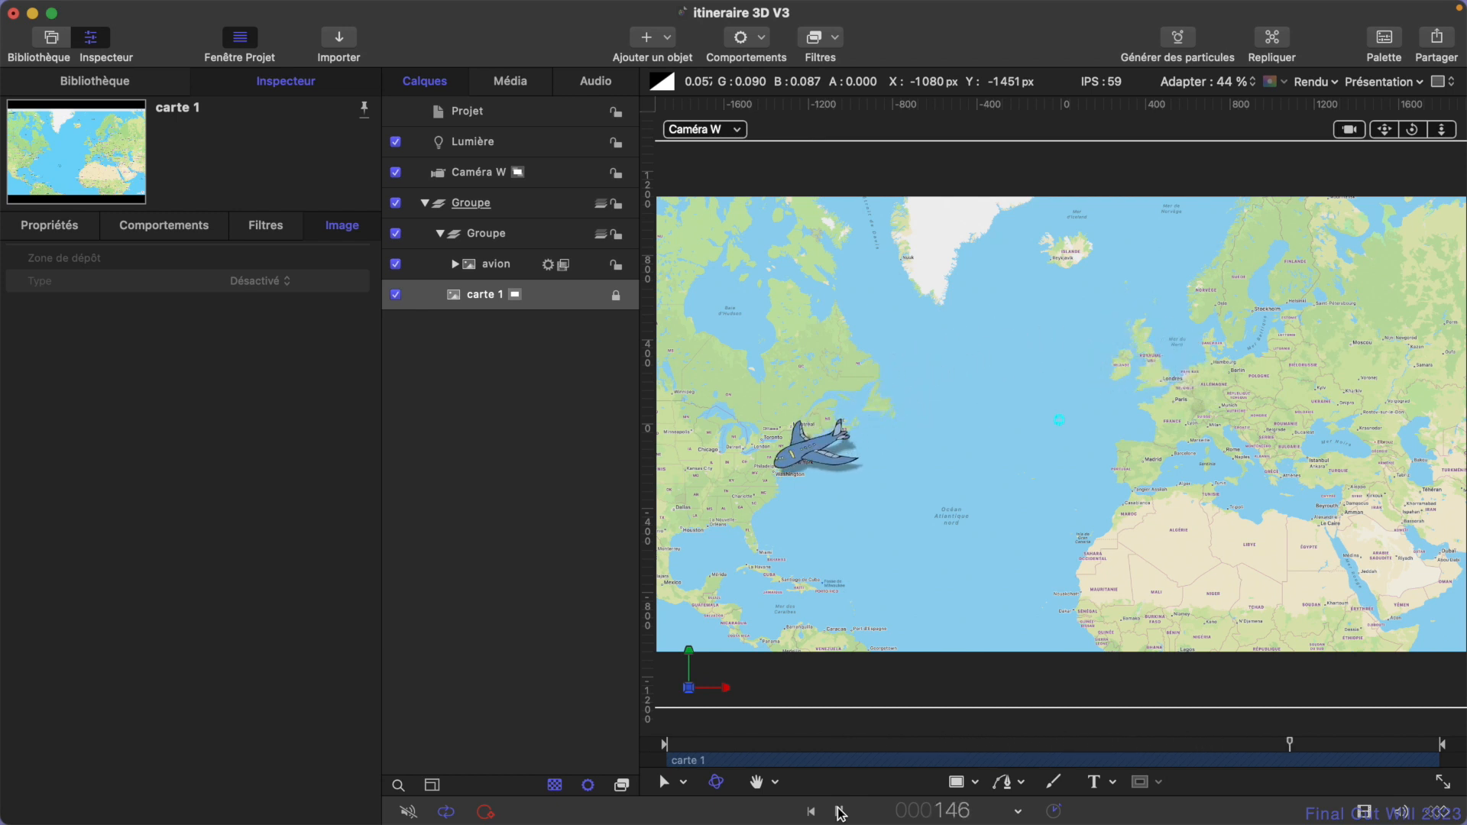
pyautogui.click(840, 814)
pyautogui.moveTo(749, 741); pyautogui.dragTo(684, 745)
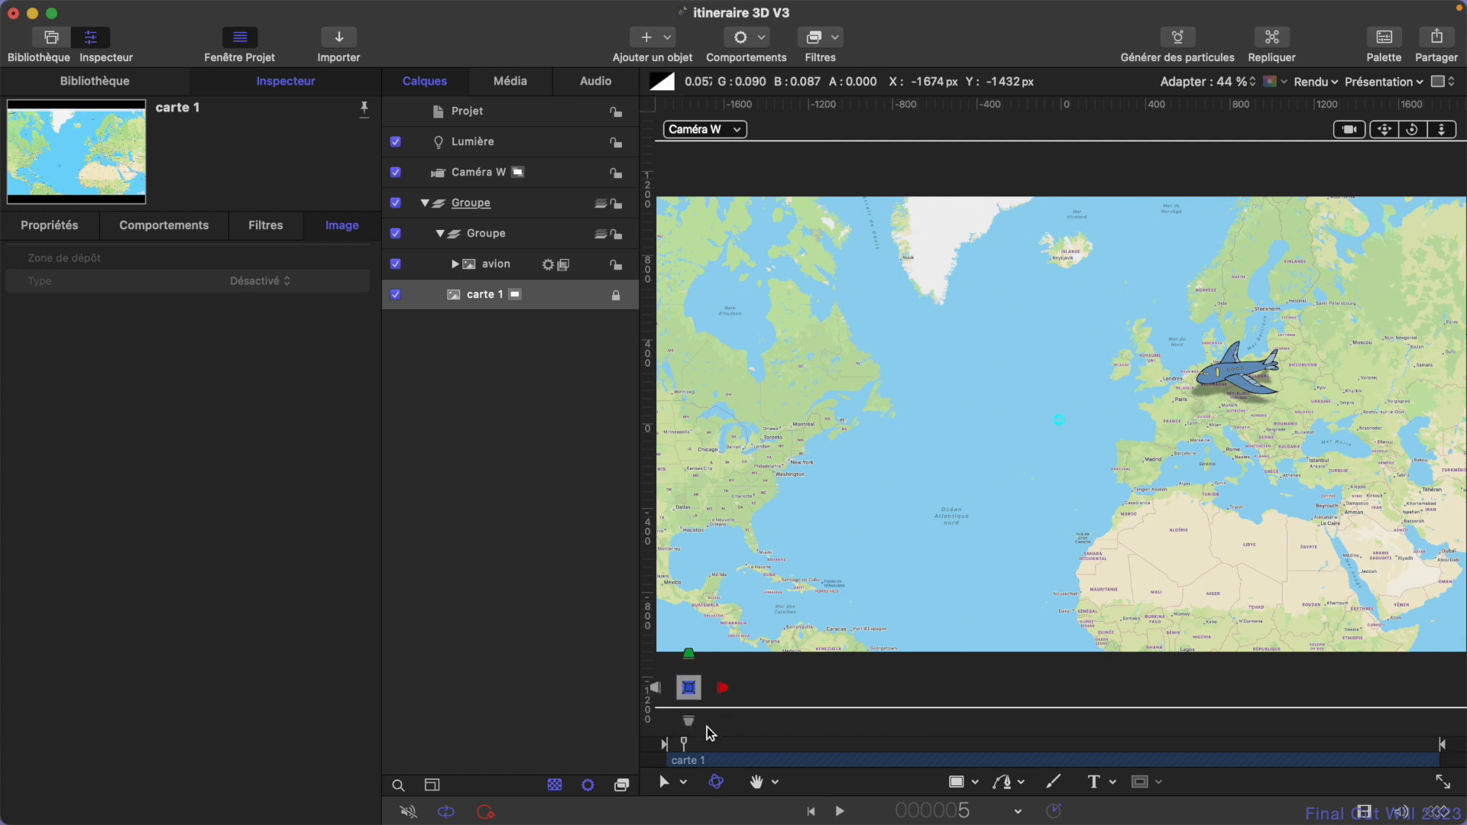
pyautogui.moveTo(691, 750); pyautogui.dragTo(1438, 771)
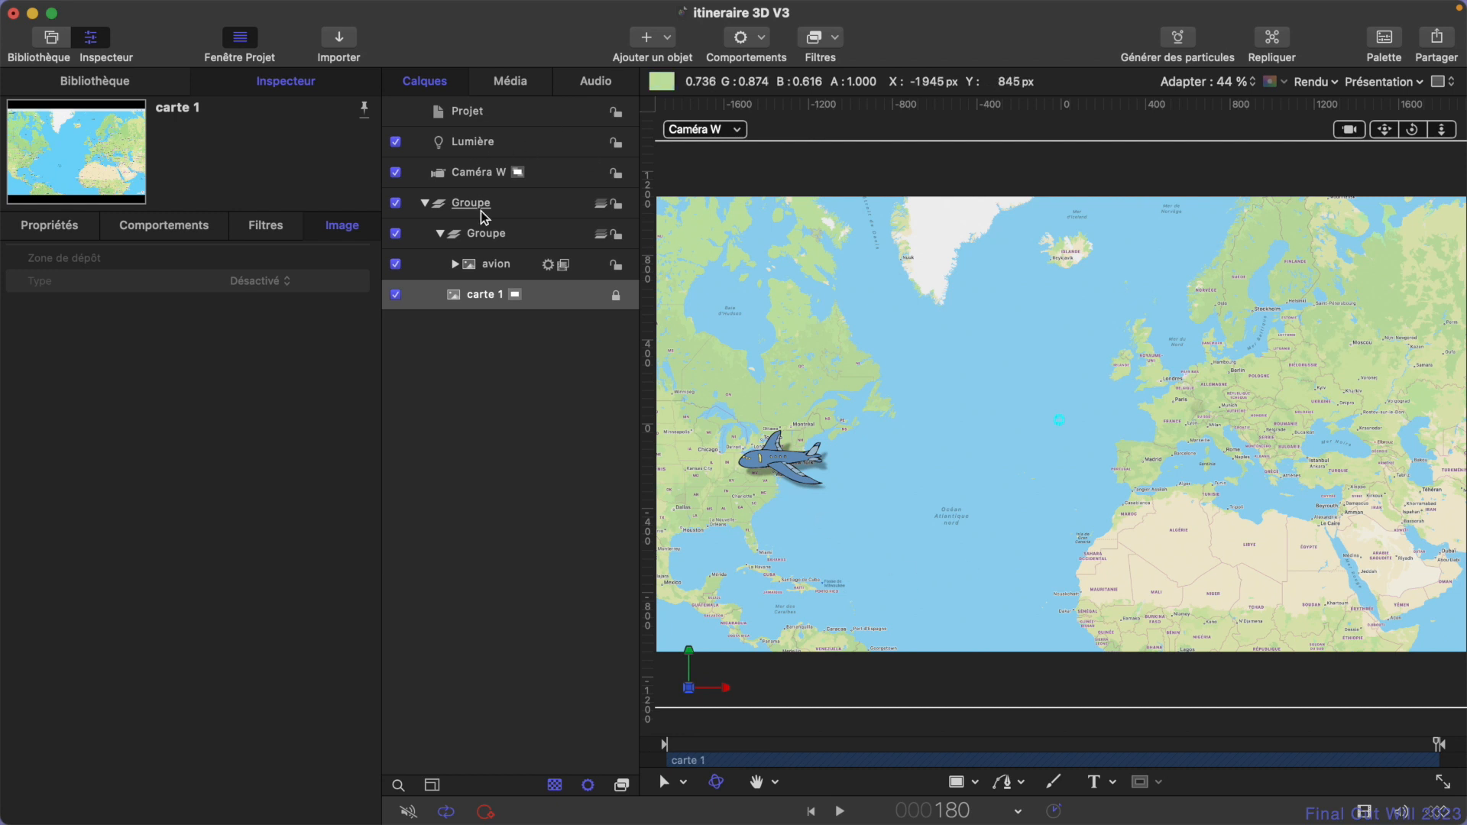
# - Rename the inner group containing the plane as Avion
pyautogui.click(493, 233)
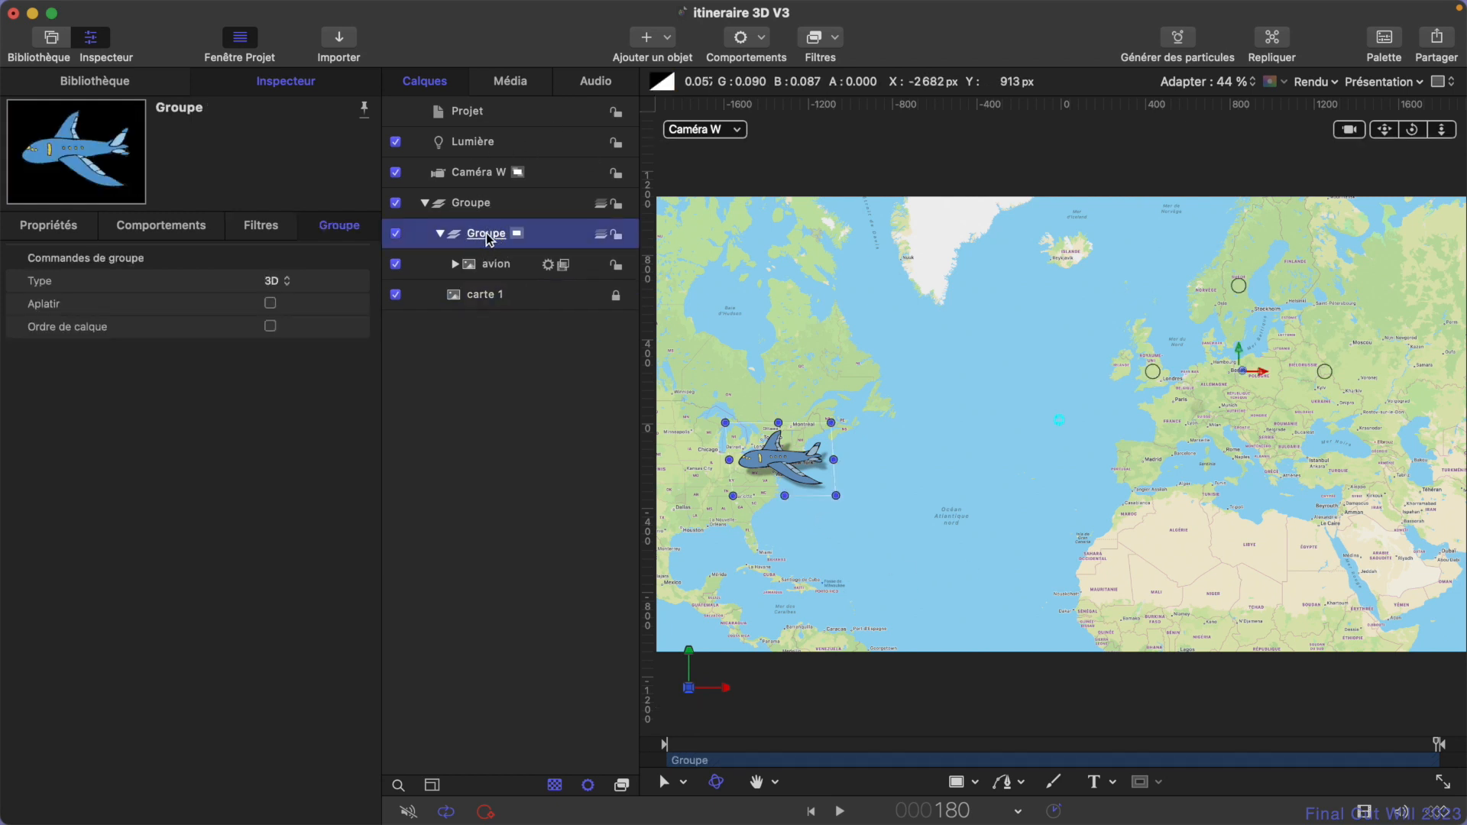
pyautogui.doubleClick(489, 235)
pyautogui.write('Avion')
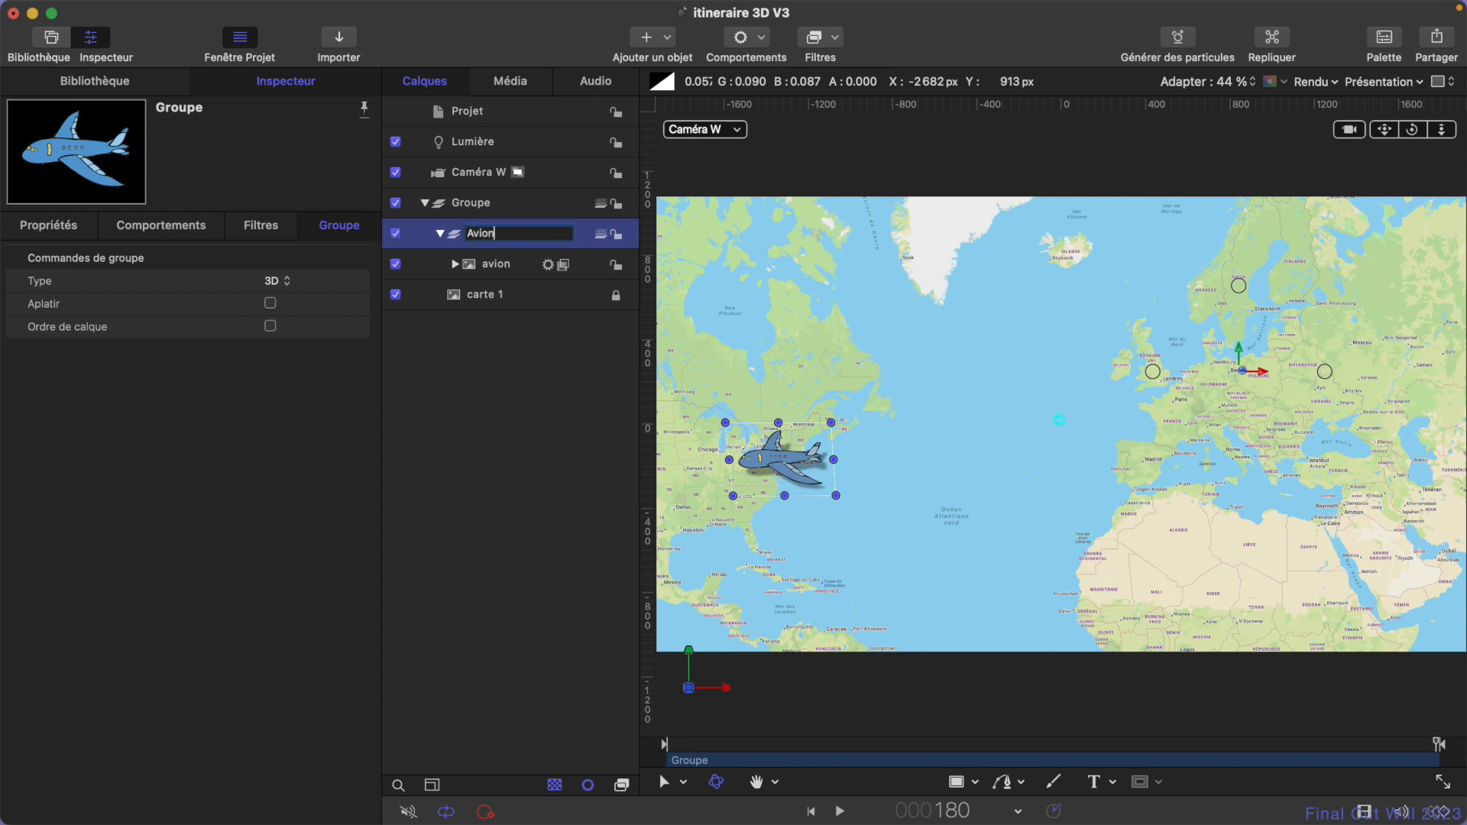
pyautogui.press('Return')
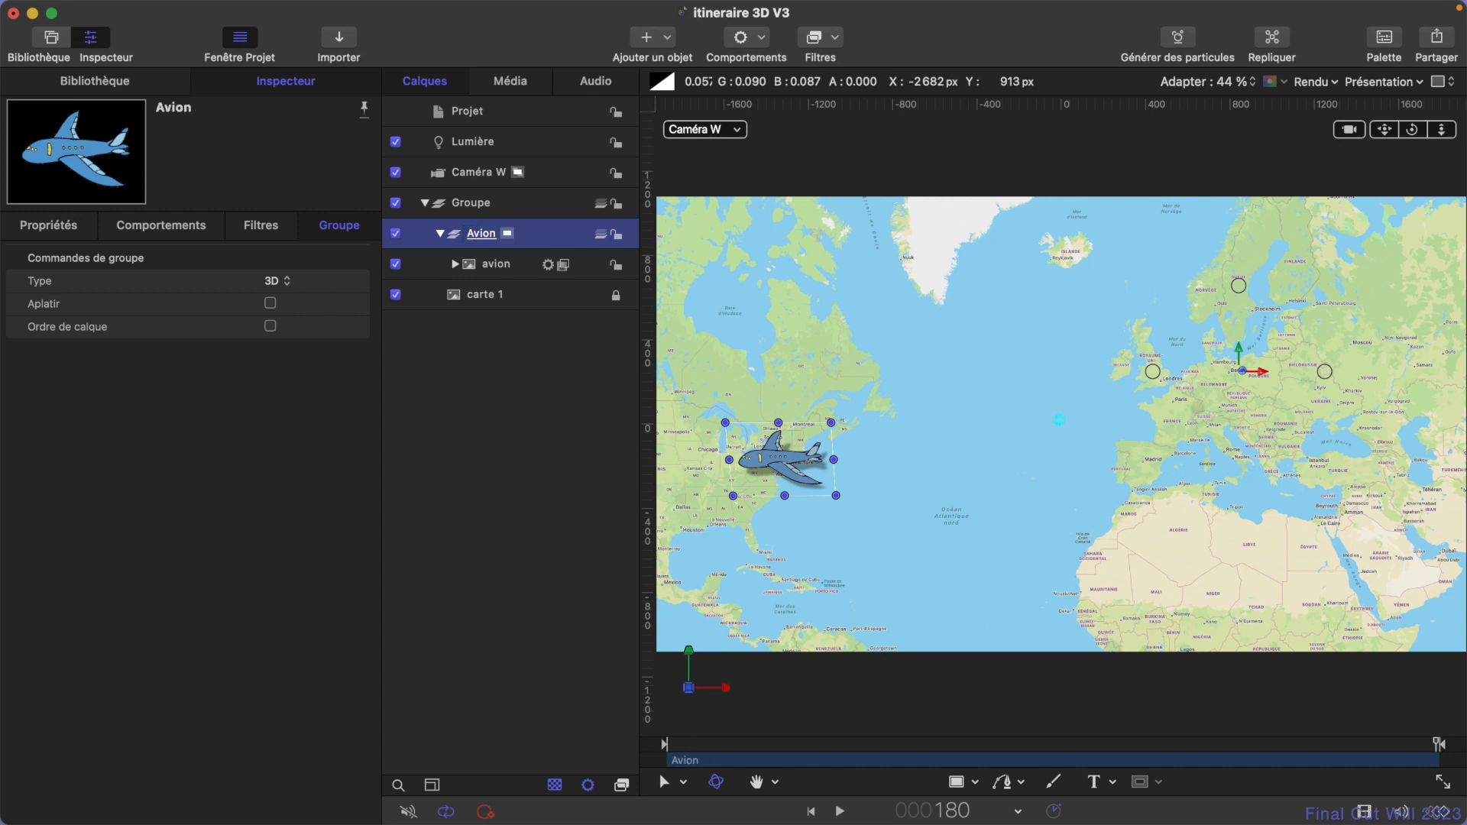
# - Set the Avion group's Z position to 92.78 px and scrub back to the start of the animation
pyautogui.click(75, 229)
pyautogui.moveTo(269, 349); pyautogui.dragTo(264, 350)
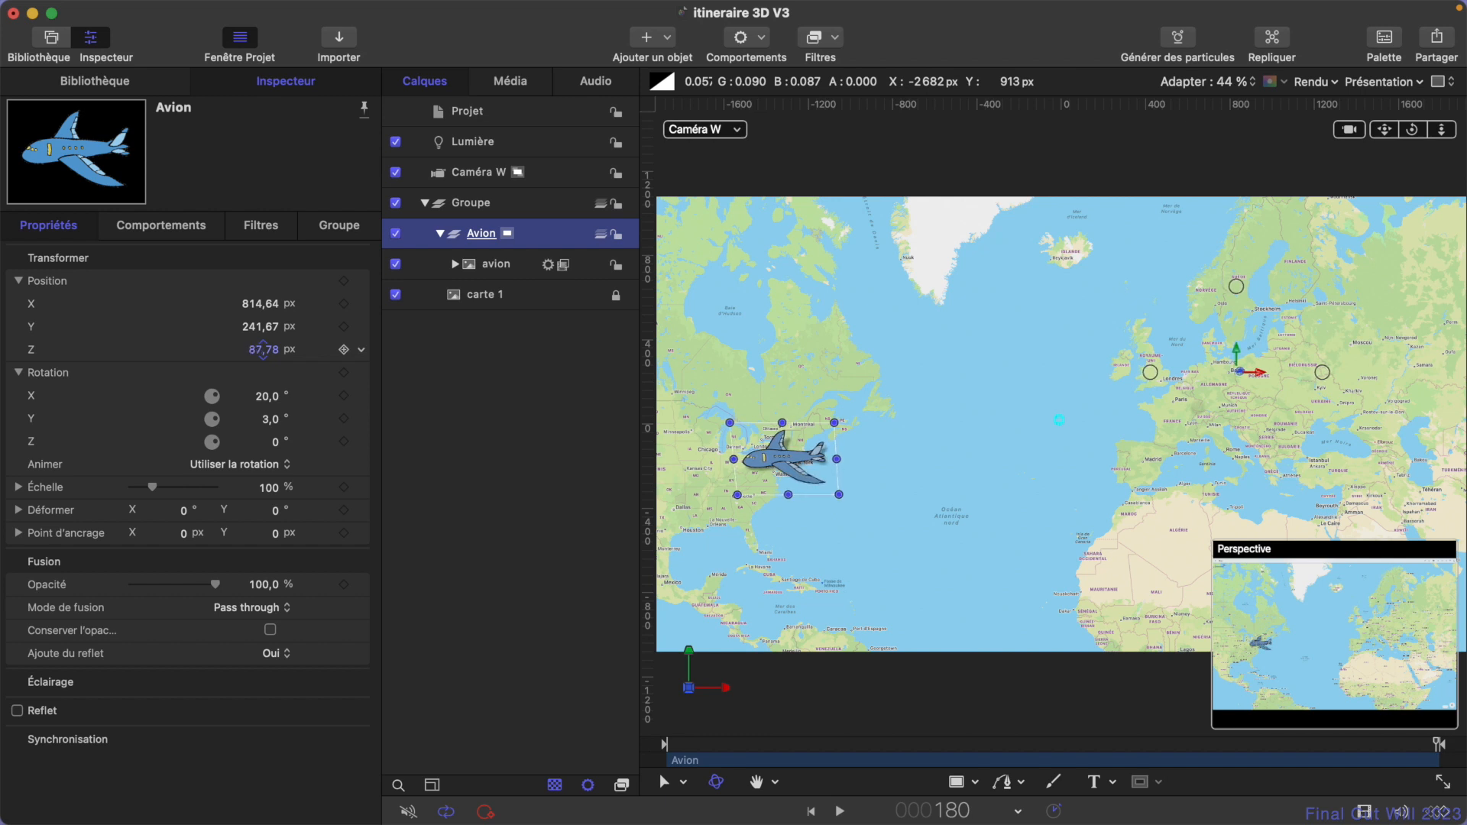
pyautogui.moveTo(263, 350); pyautogui.dragTo(261, 347)
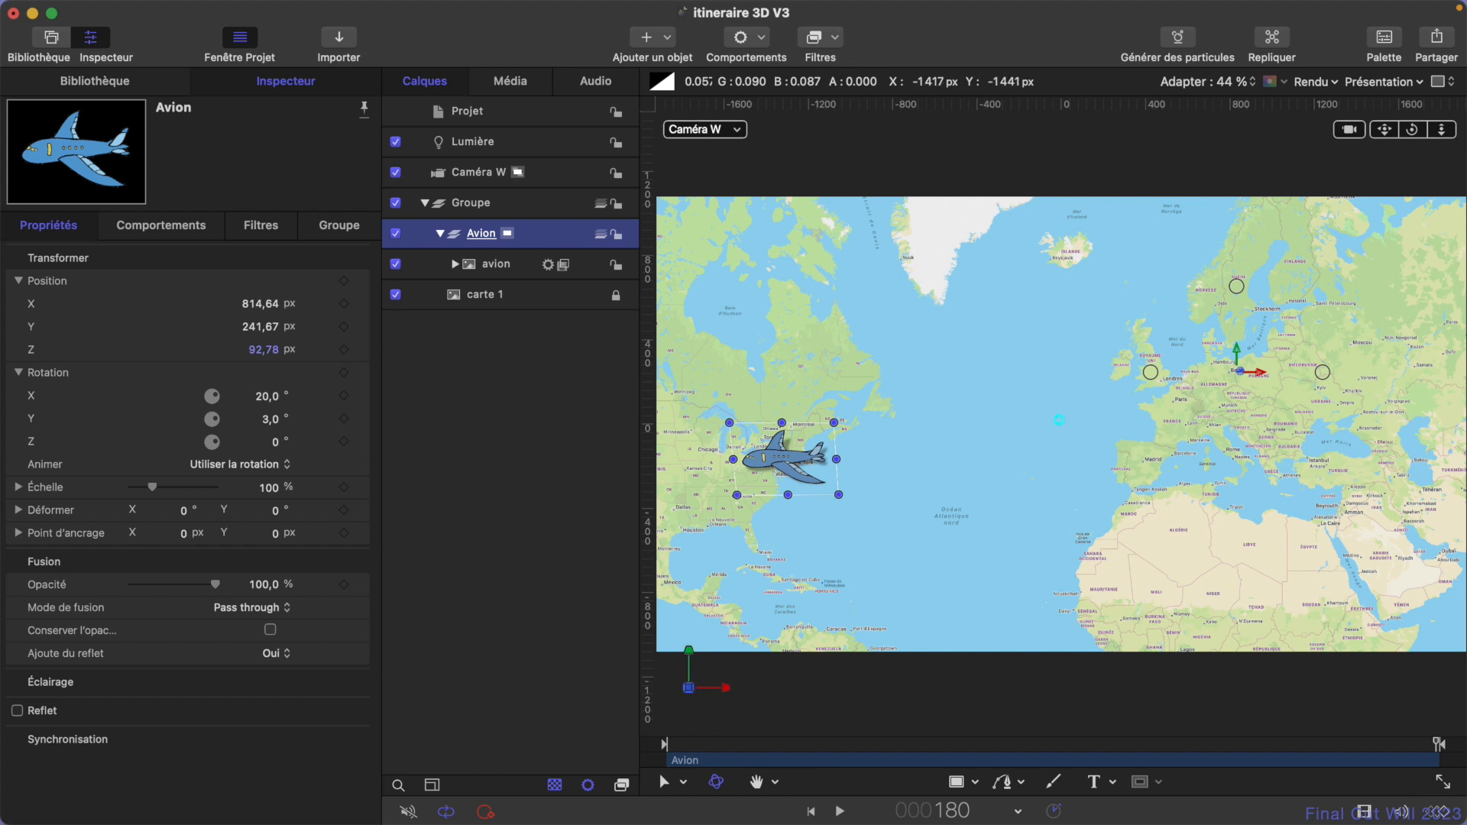
pyautogui.moveTo(726, 743); pyautogui.dragTo(639, 753)
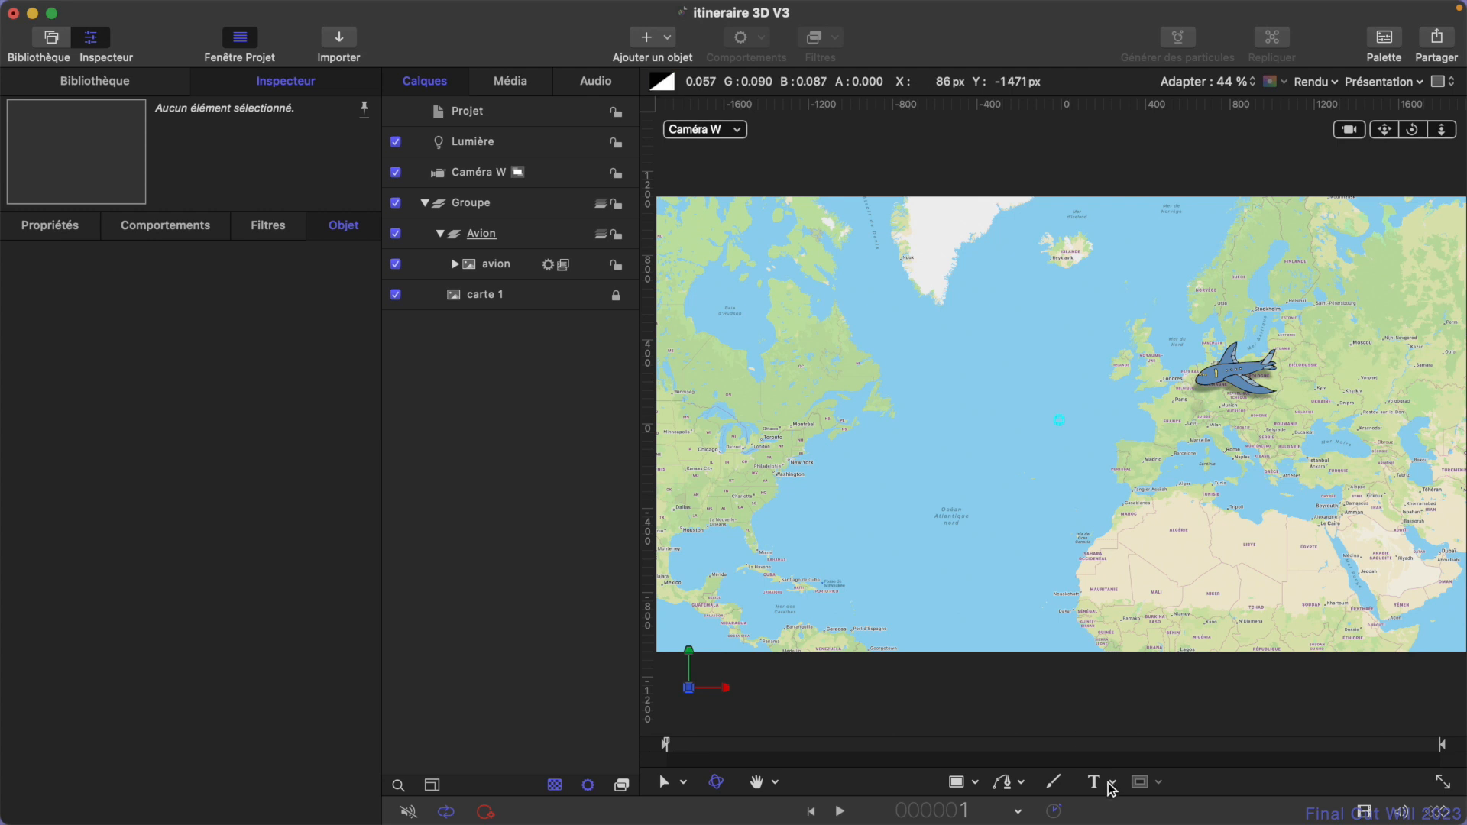
# - Add the text "Berlin" beside the plane over Europe and set its font size to 200
pyautogui.click(1097, 784)
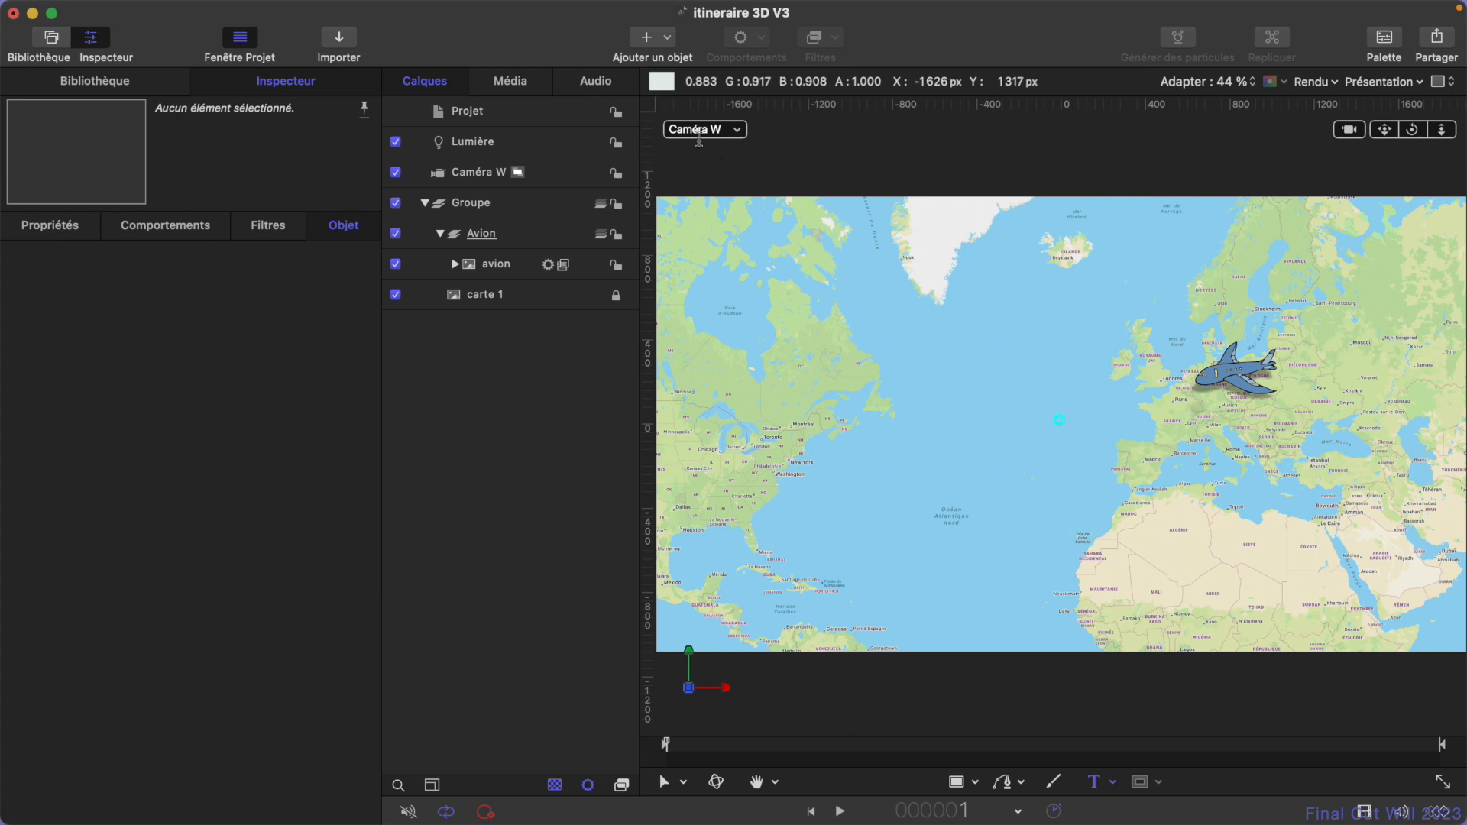
pyautogui.click(1286, 353)
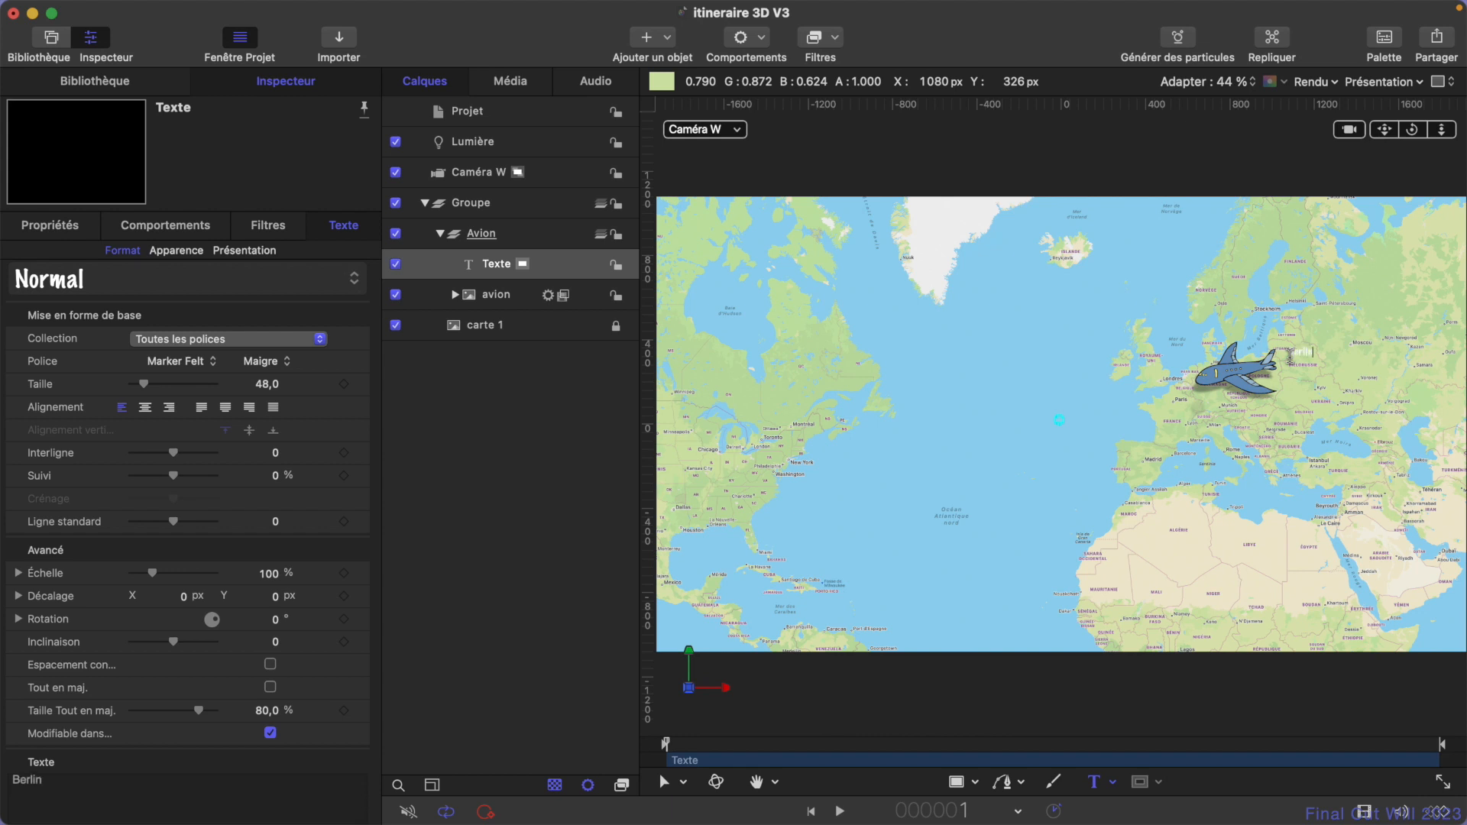
pyautogui.click(263, 384)
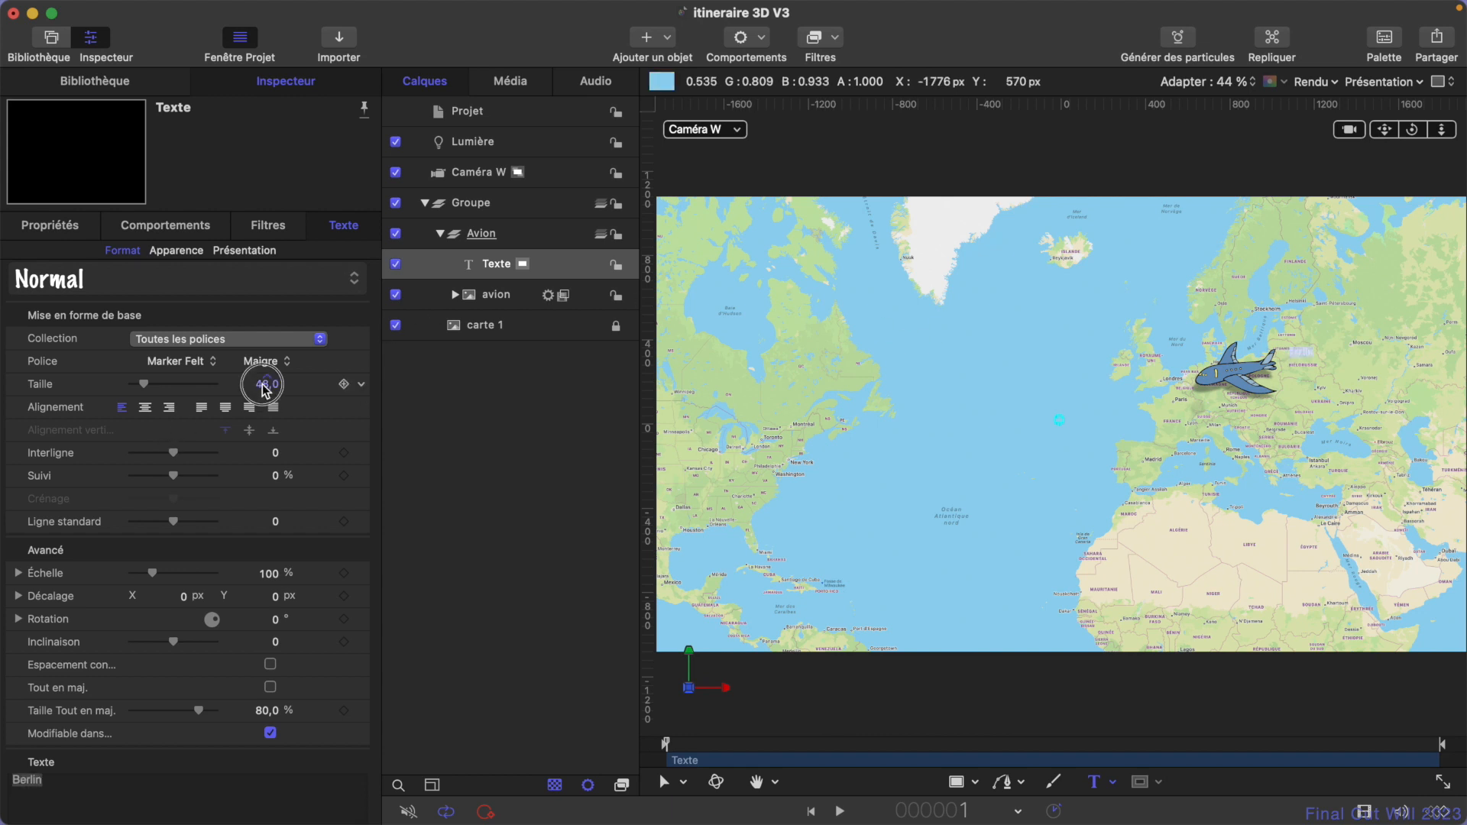
pyautogui.write('200')
pyautogui.press('Return')
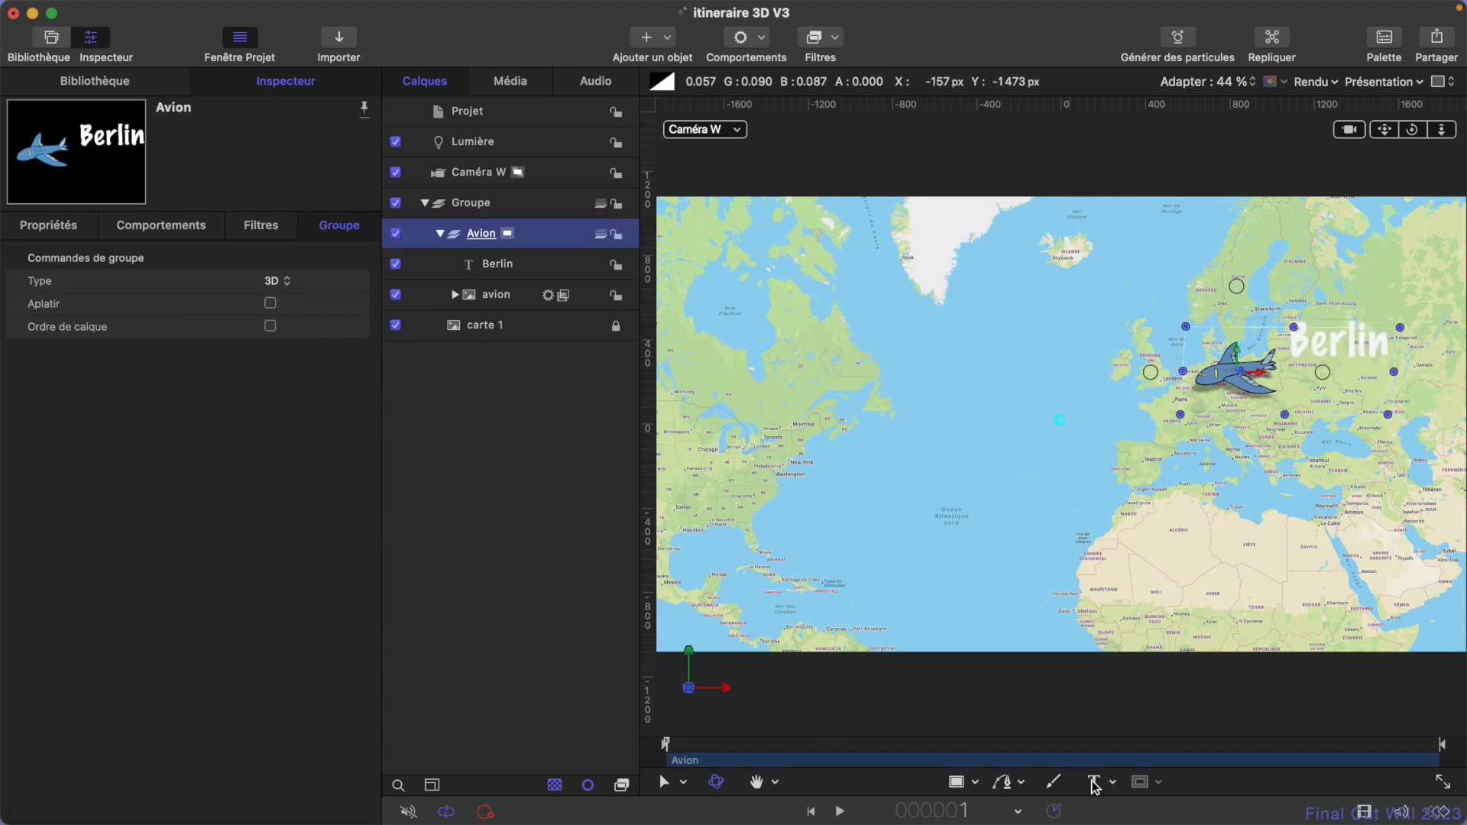
# - Add the text "New York" on the North American east coast and set its font size to 200
pyautogui.click(1095, 783)
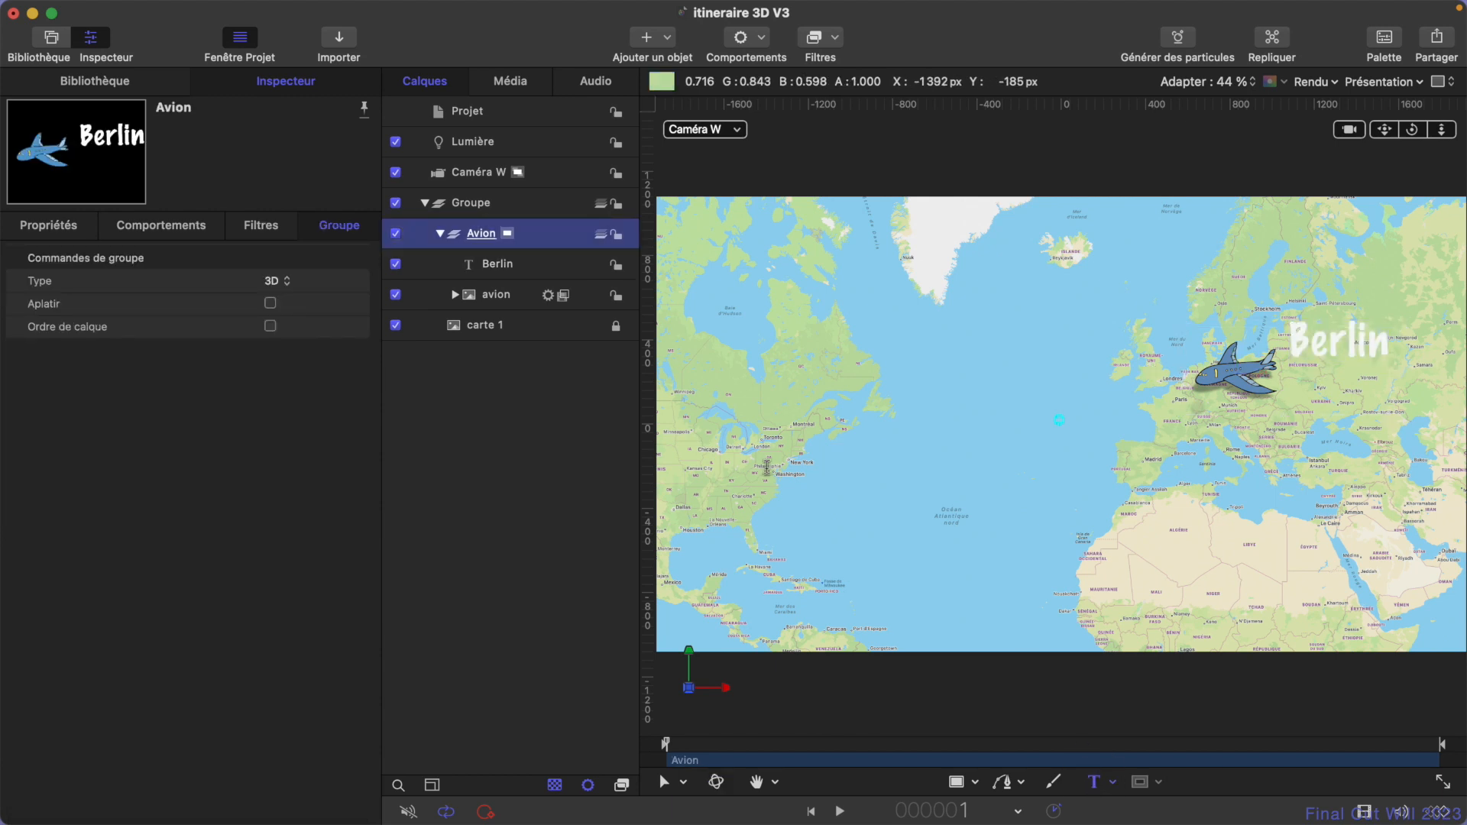
pyautogui.click(767, 469)
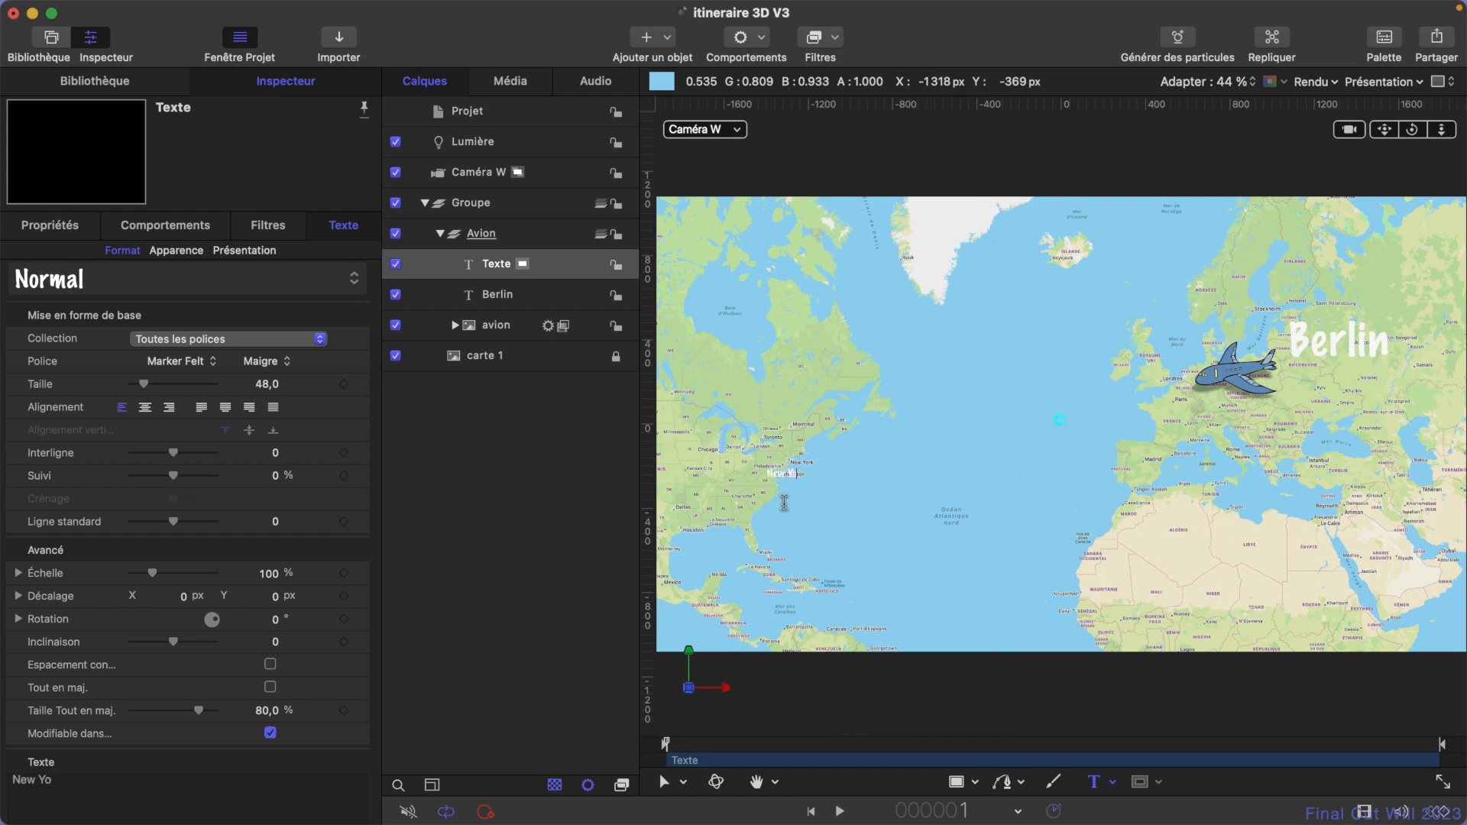
pyautogui.press('super+a')
pyautogui.click(267, 389)
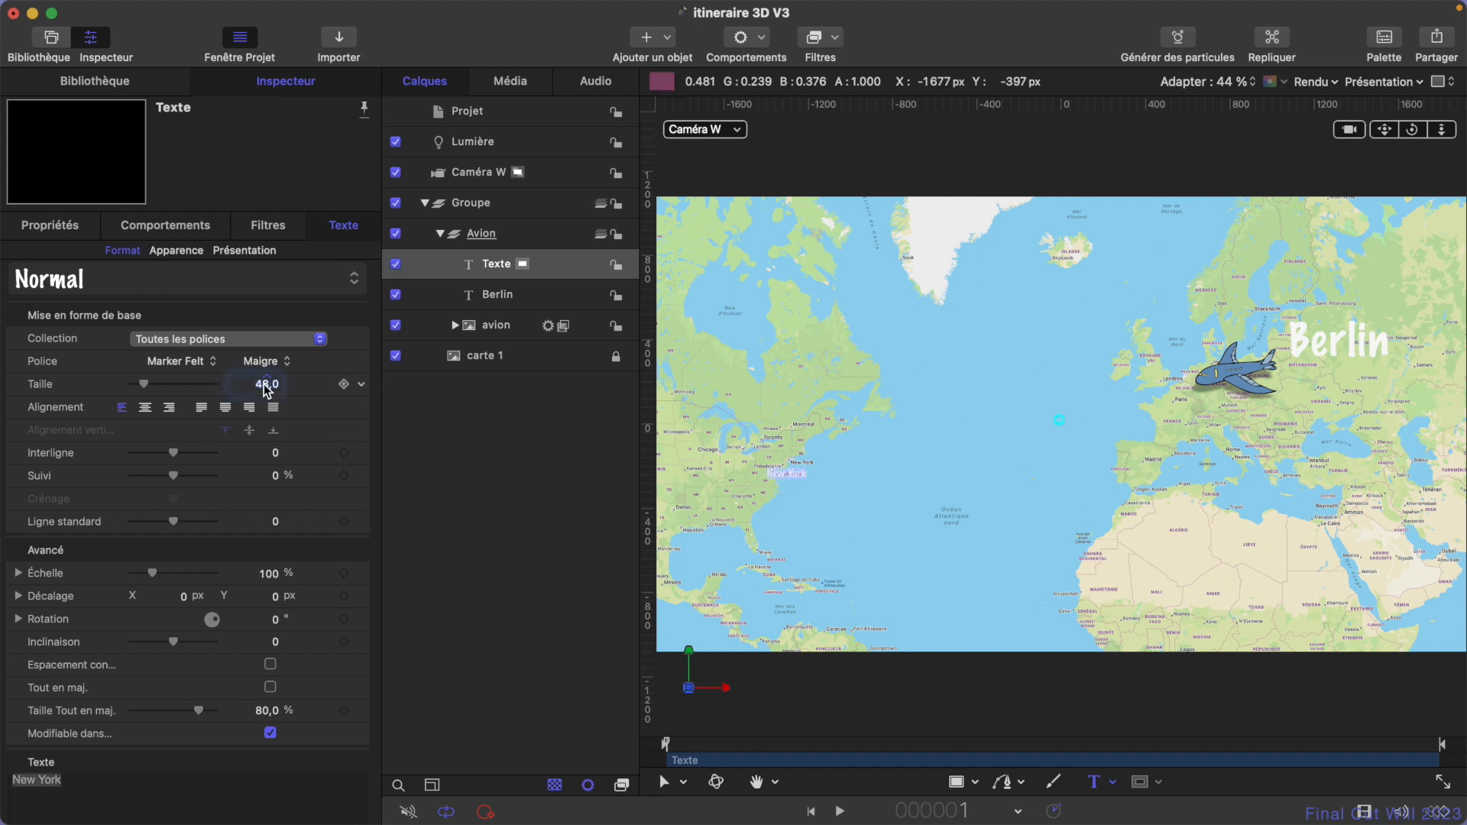
pyautogui.write('200')
pyautogui.press('Return')
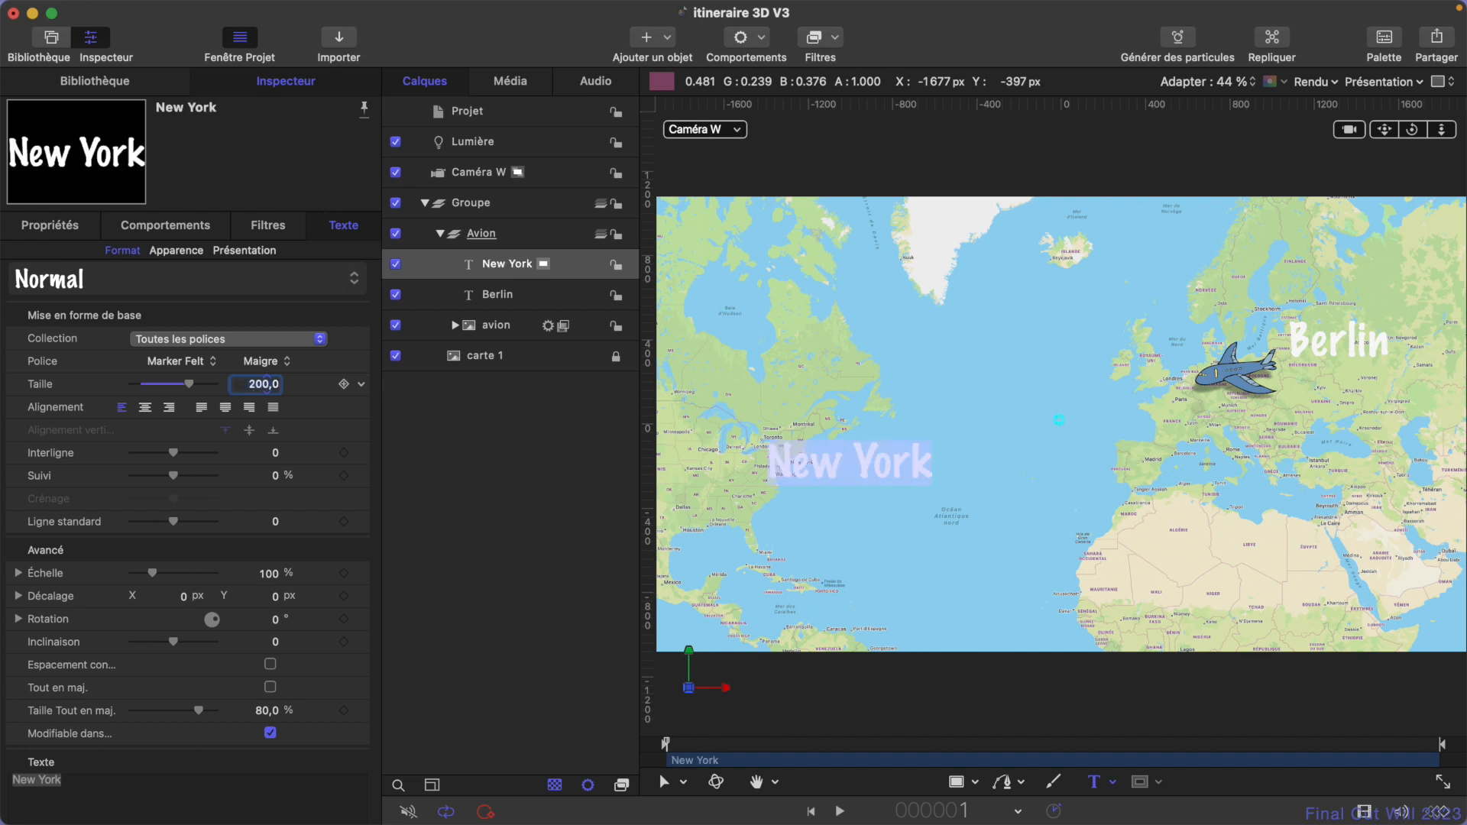
# - Set the X rotation of both the New York and Berlin texts to 4°
pyautogui.click(60, 227)
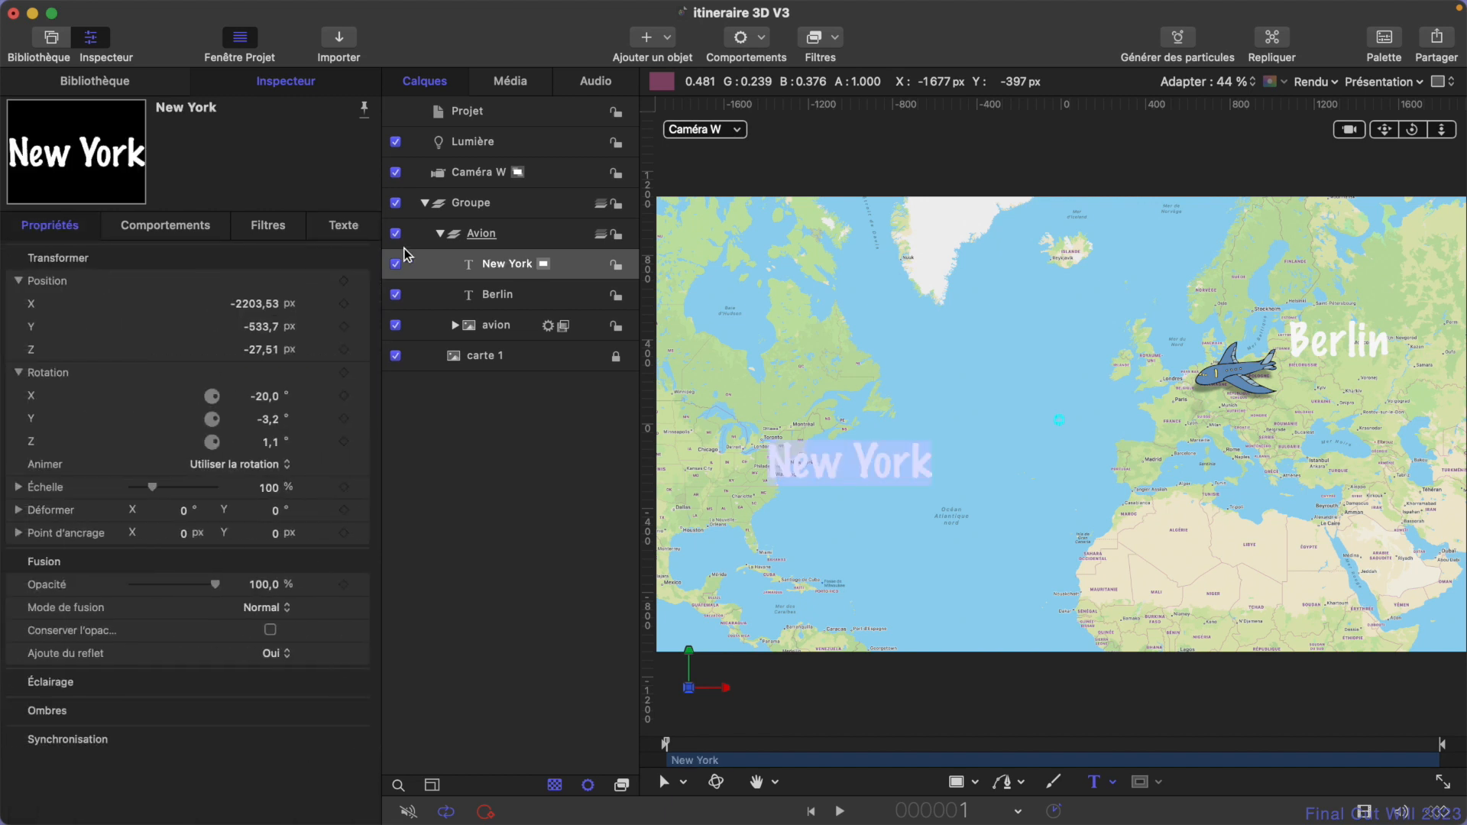
pyautogui.keyDown('shift'); pyautogui.click(499, 295); pyautogui.keyUp('shift')
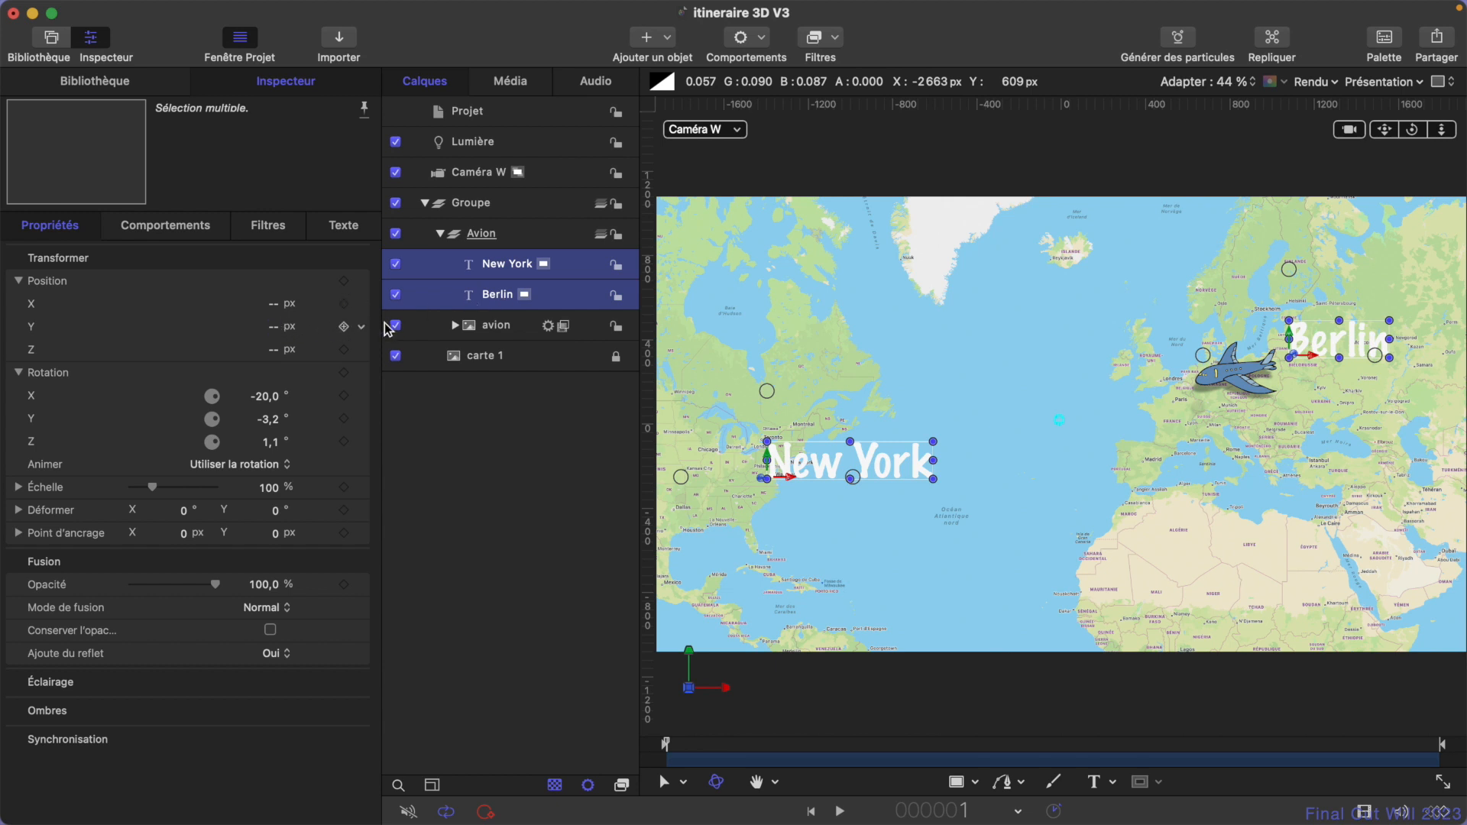
pyautogui.doubleClick(266, 397)
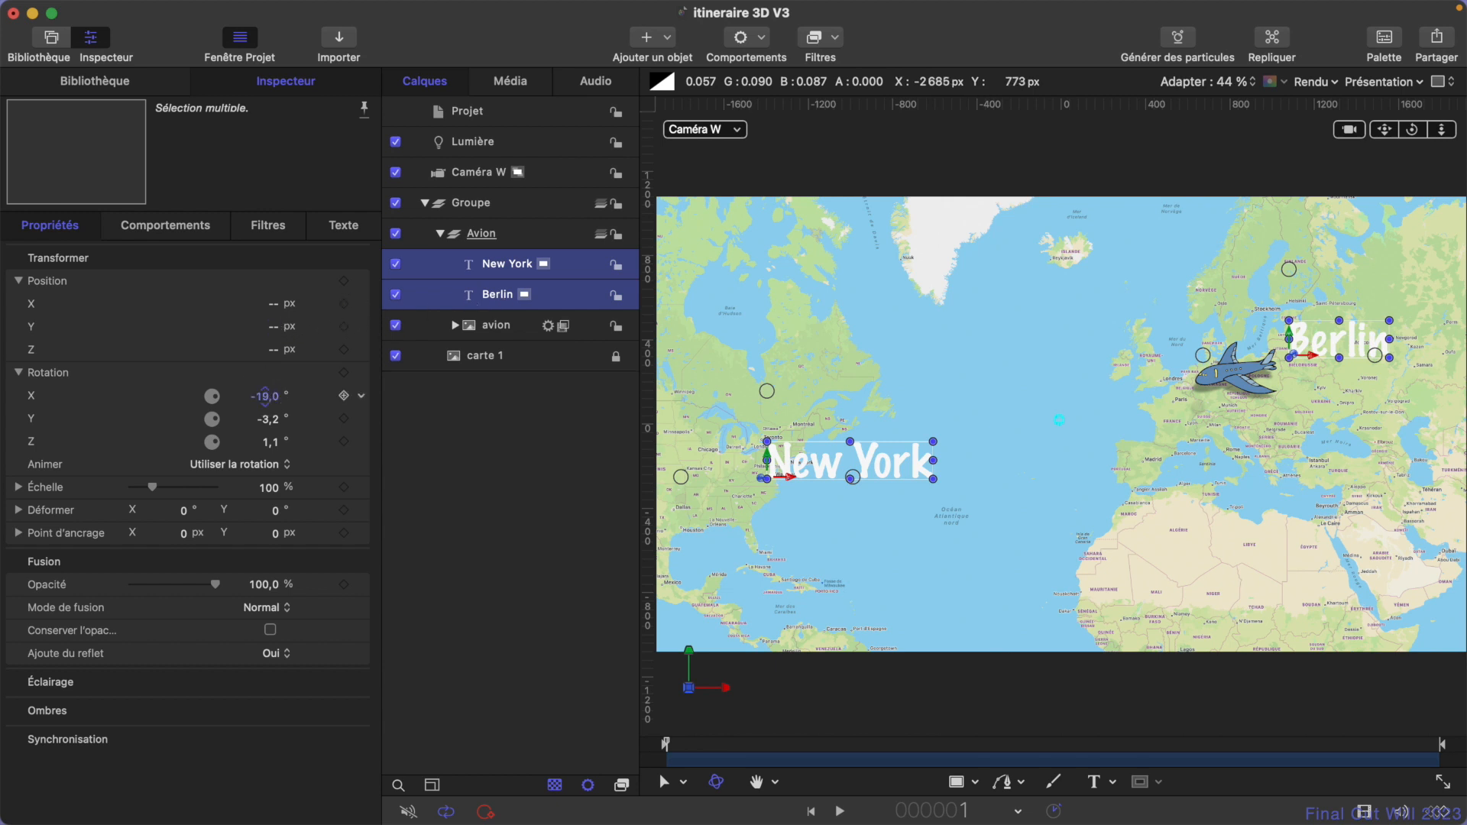
pyautogui.write('4')
pyautogui.press('Return')
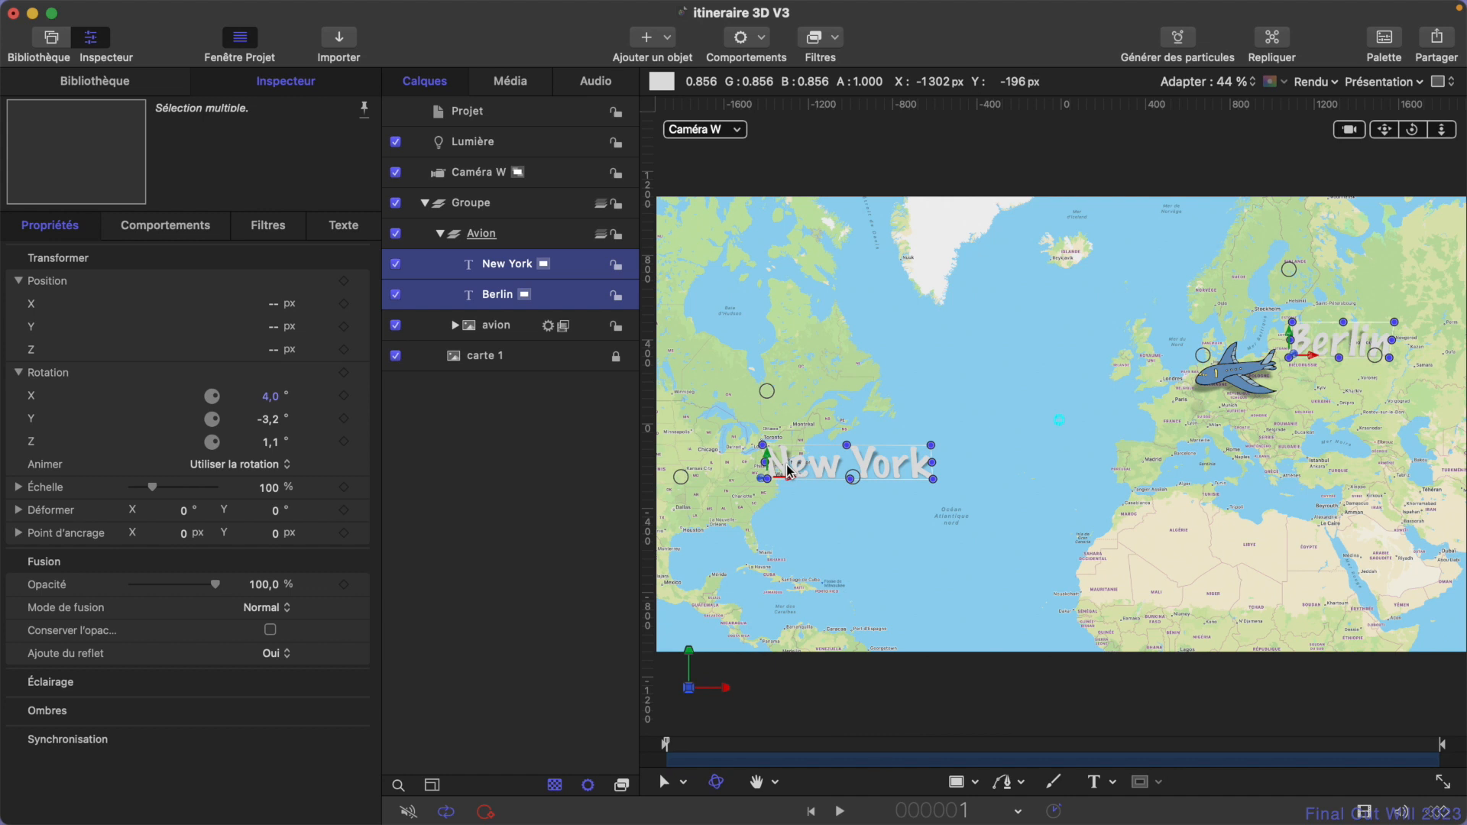
# - Play the animation to the plane's arrival and move the New York text southwest of it, to about X -2621.9, Y -656.11 px
pyautogui.click(983, 588)
pyautogui.press('space')
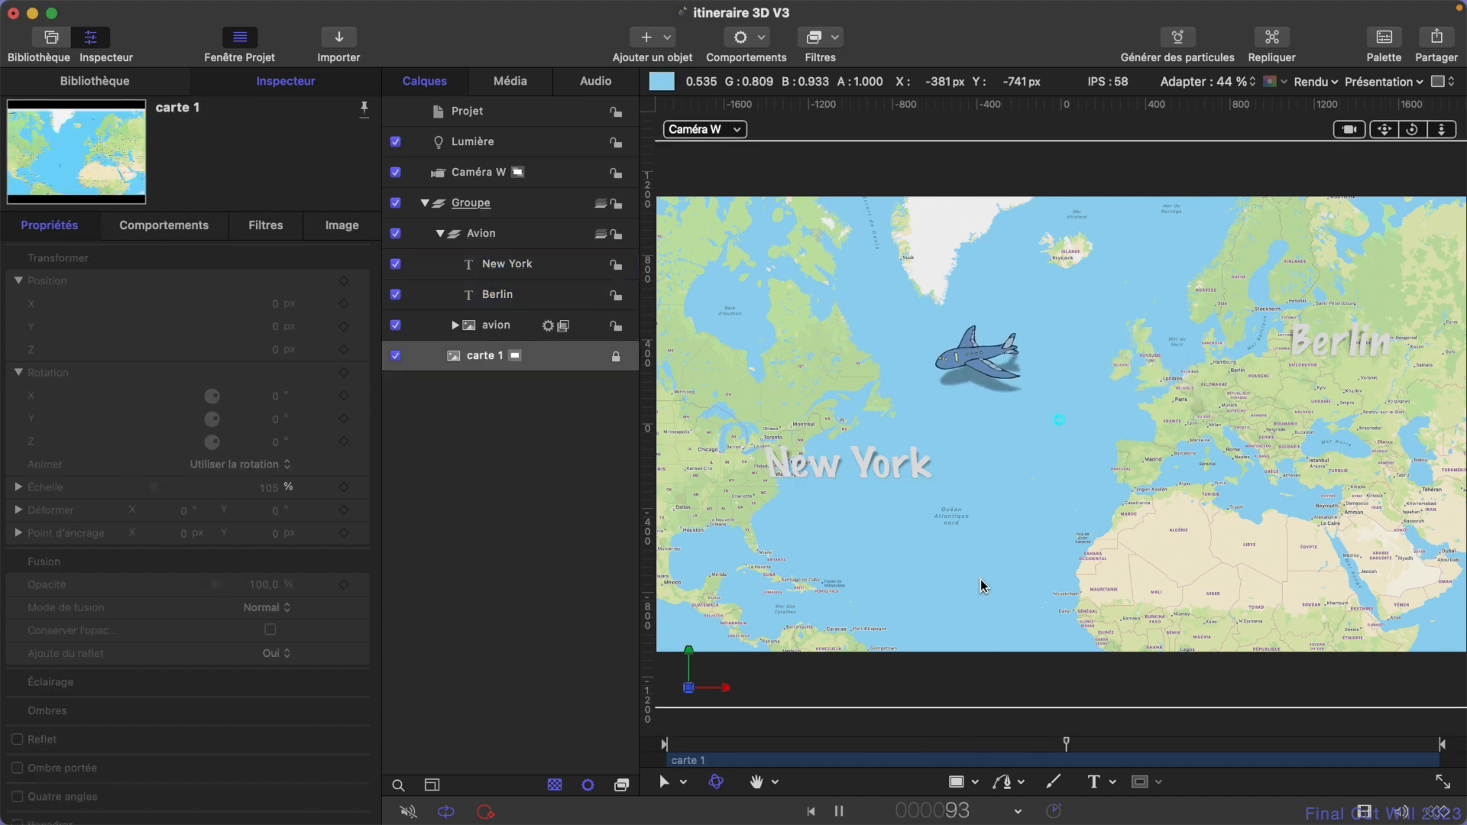
pyautogui.press('space')
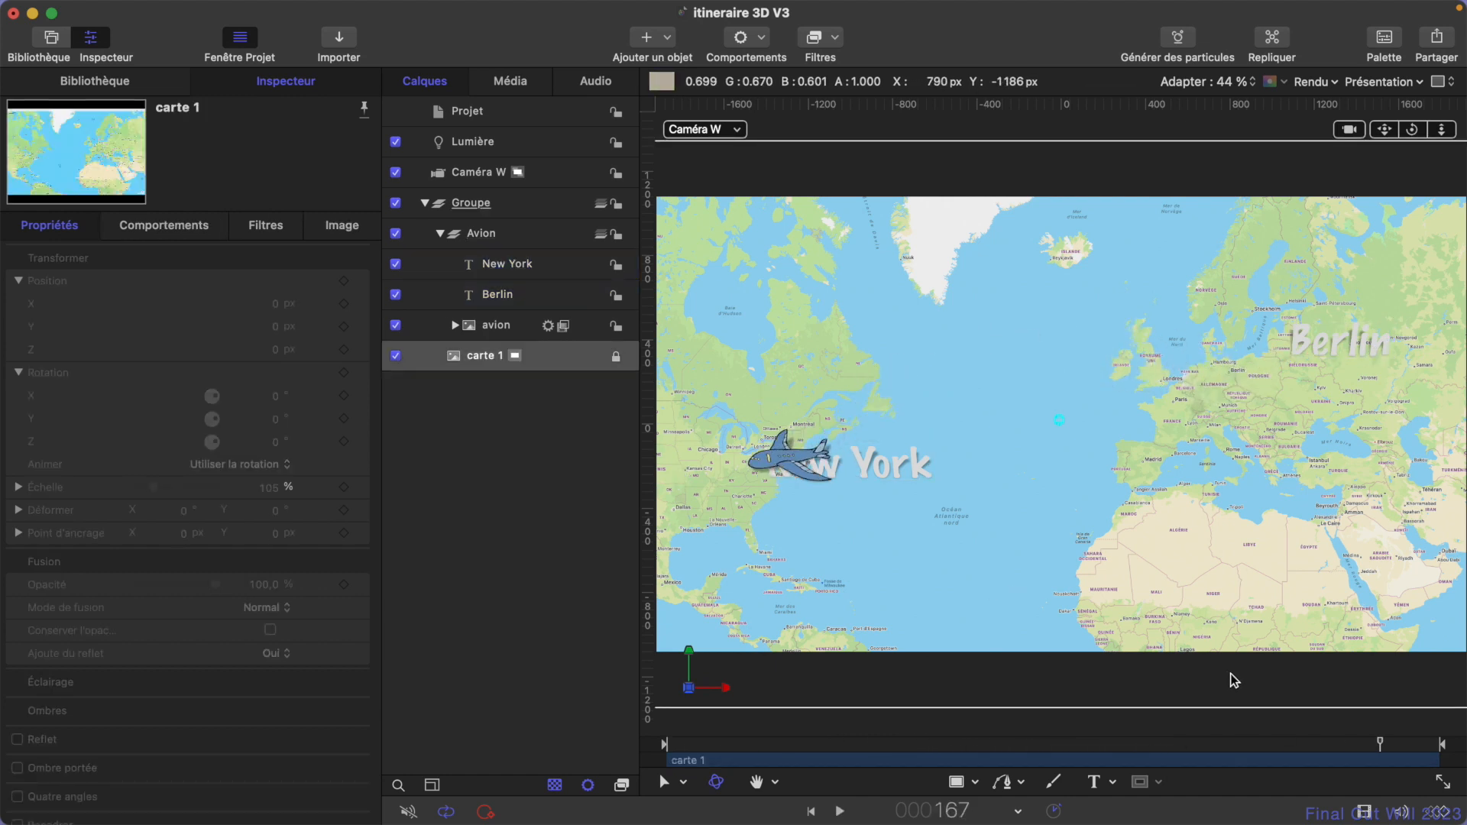
pyautogui.moveTo(1396, 745); pyautogui.dragTo(1424, 745)
pyautogui.click(540, 266)
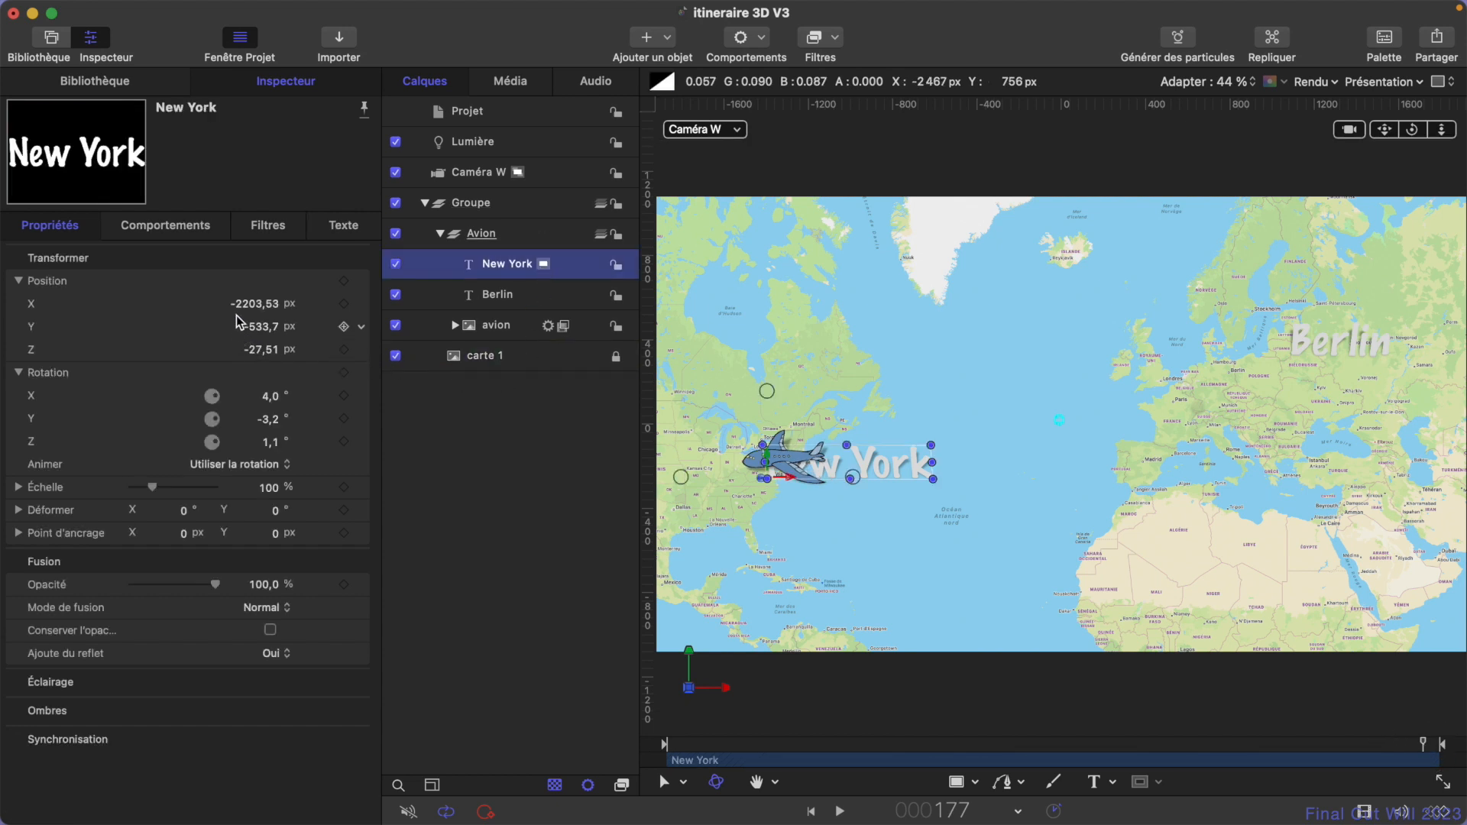
pyautogui.moveTo(262, 330); pyautogui.dragTo(261, 327)
pyautogui.press('super+z')
pyautogui.moveTo(771, 463); pyautogui.dragTo(760, 492)
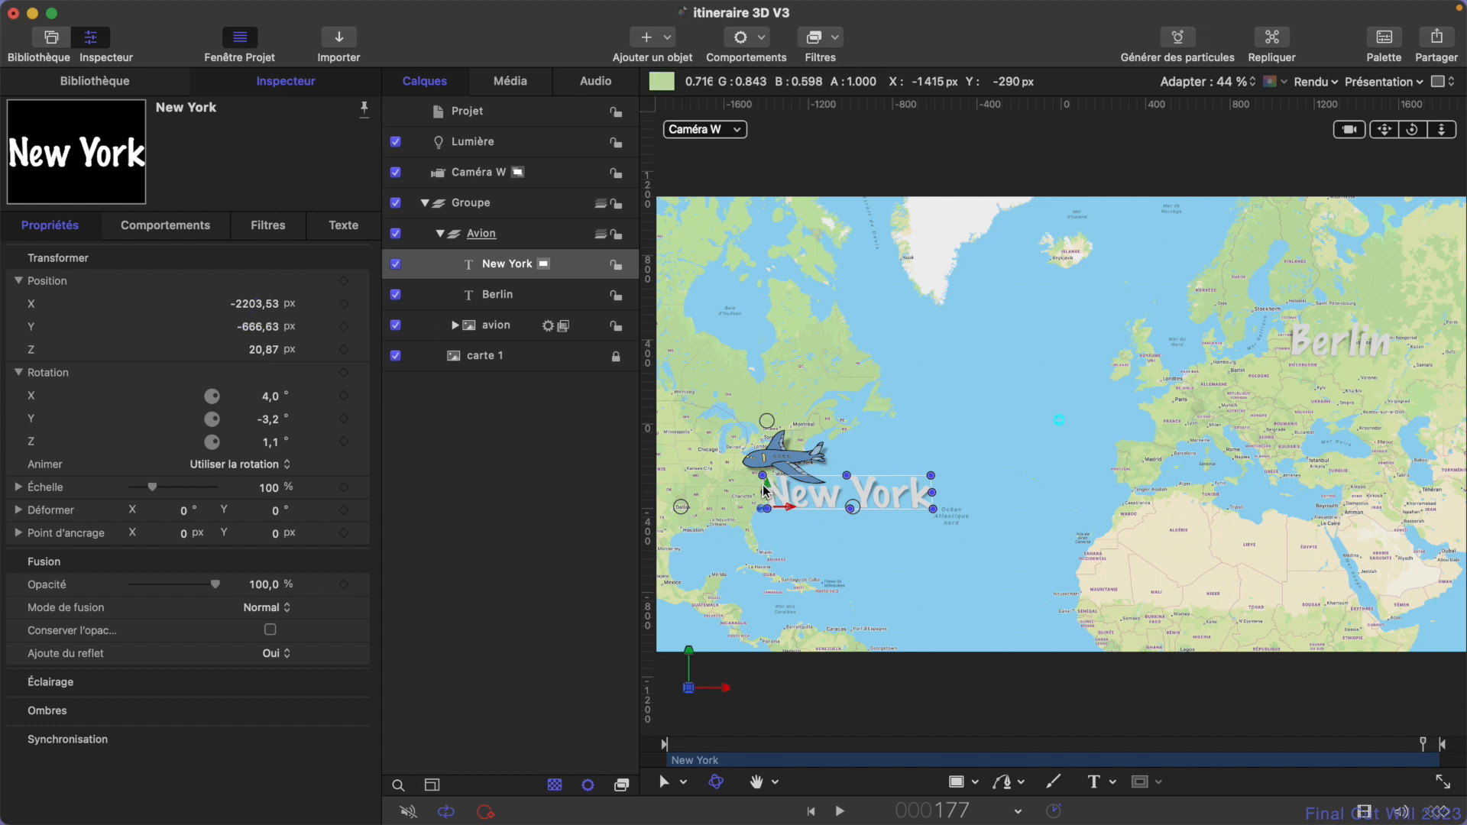
pyautogui.moveTo(795, 508); pyautogui.dragTo(700, 508)
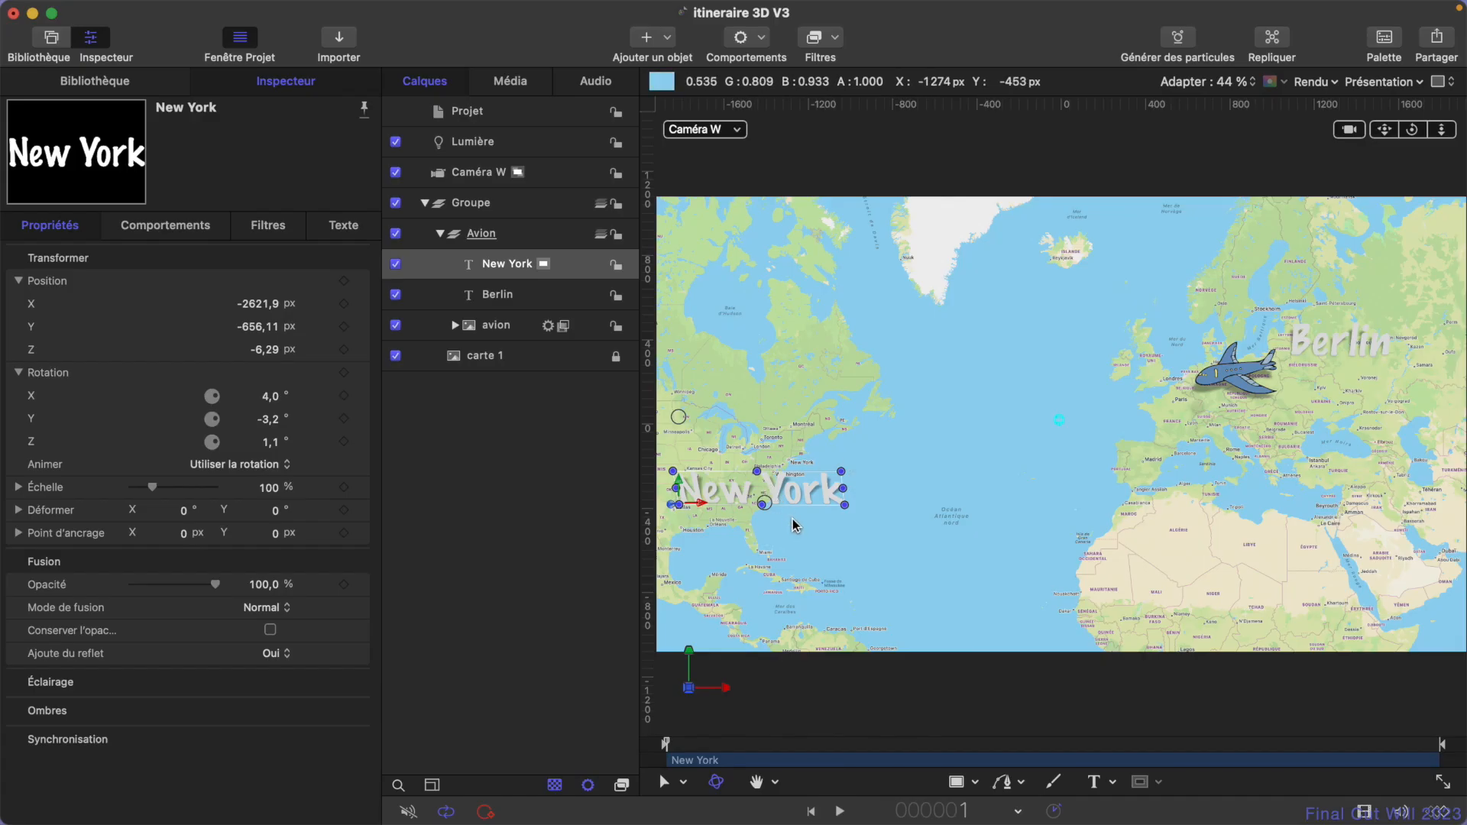
pyautogui.click(740, 37)
pyautogui.moveTo(860, 240)
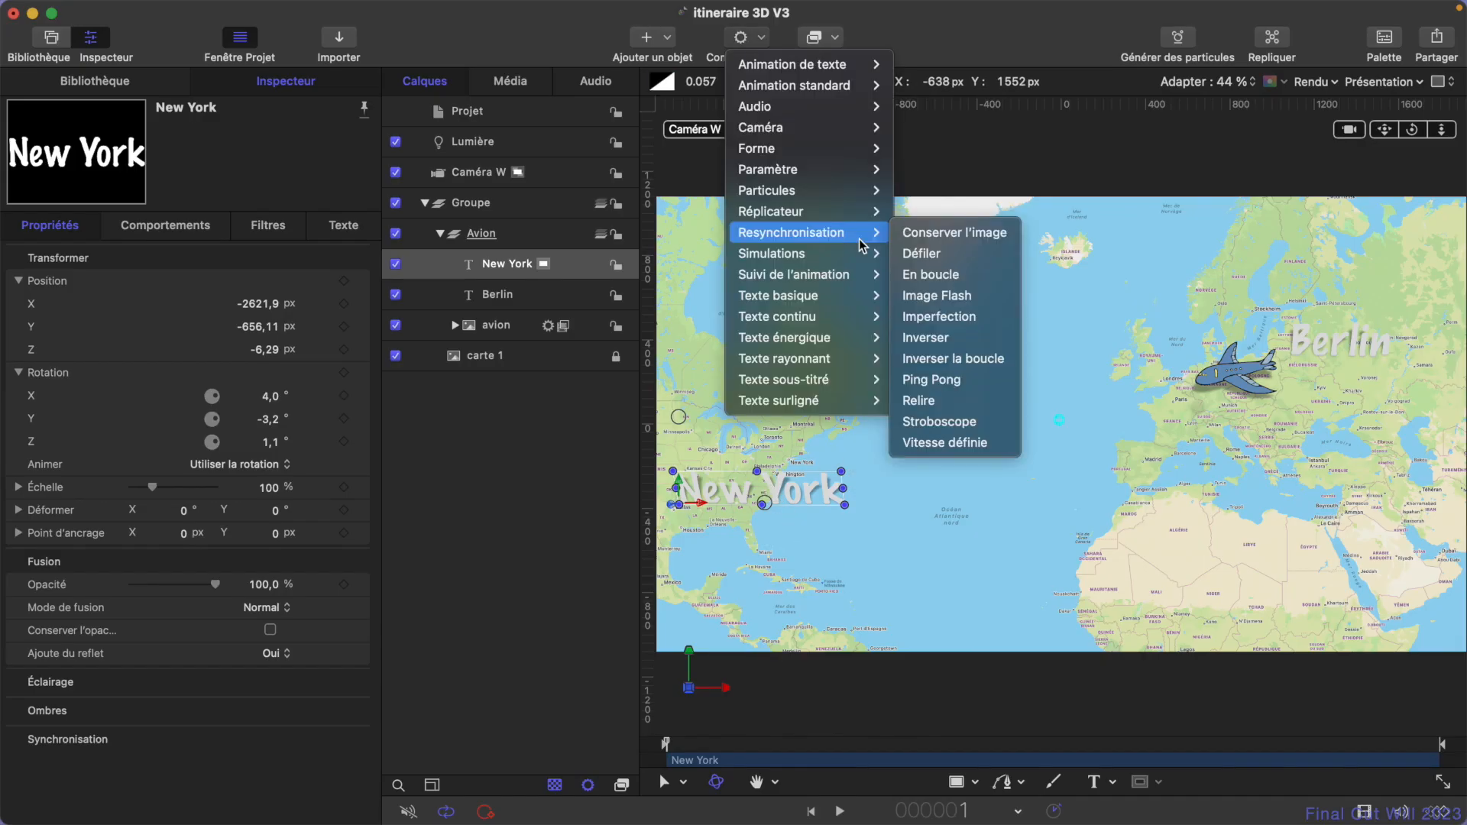
pyautogui.click(761, 34)
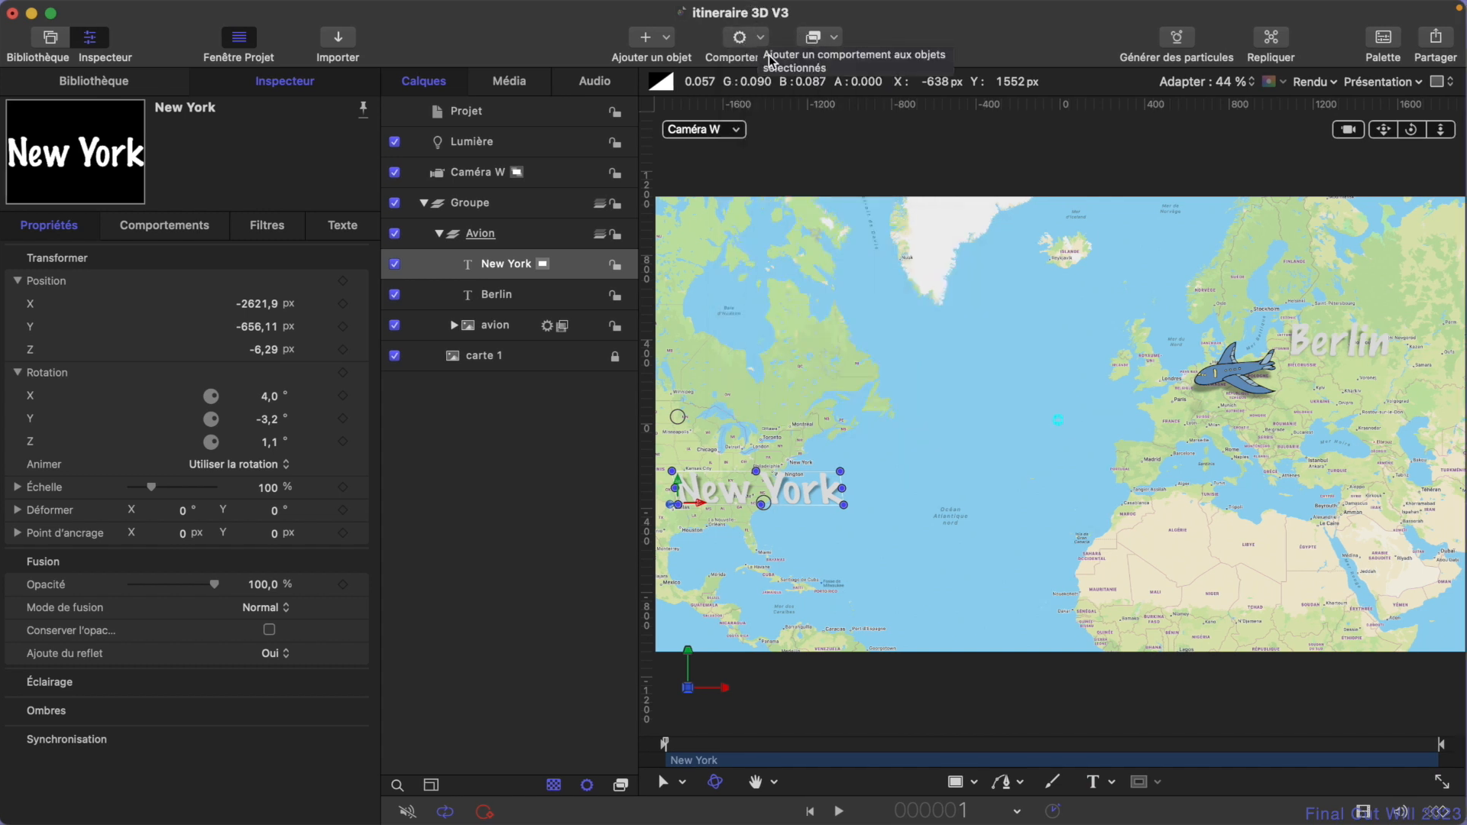
pyautogui.click(763, 40)
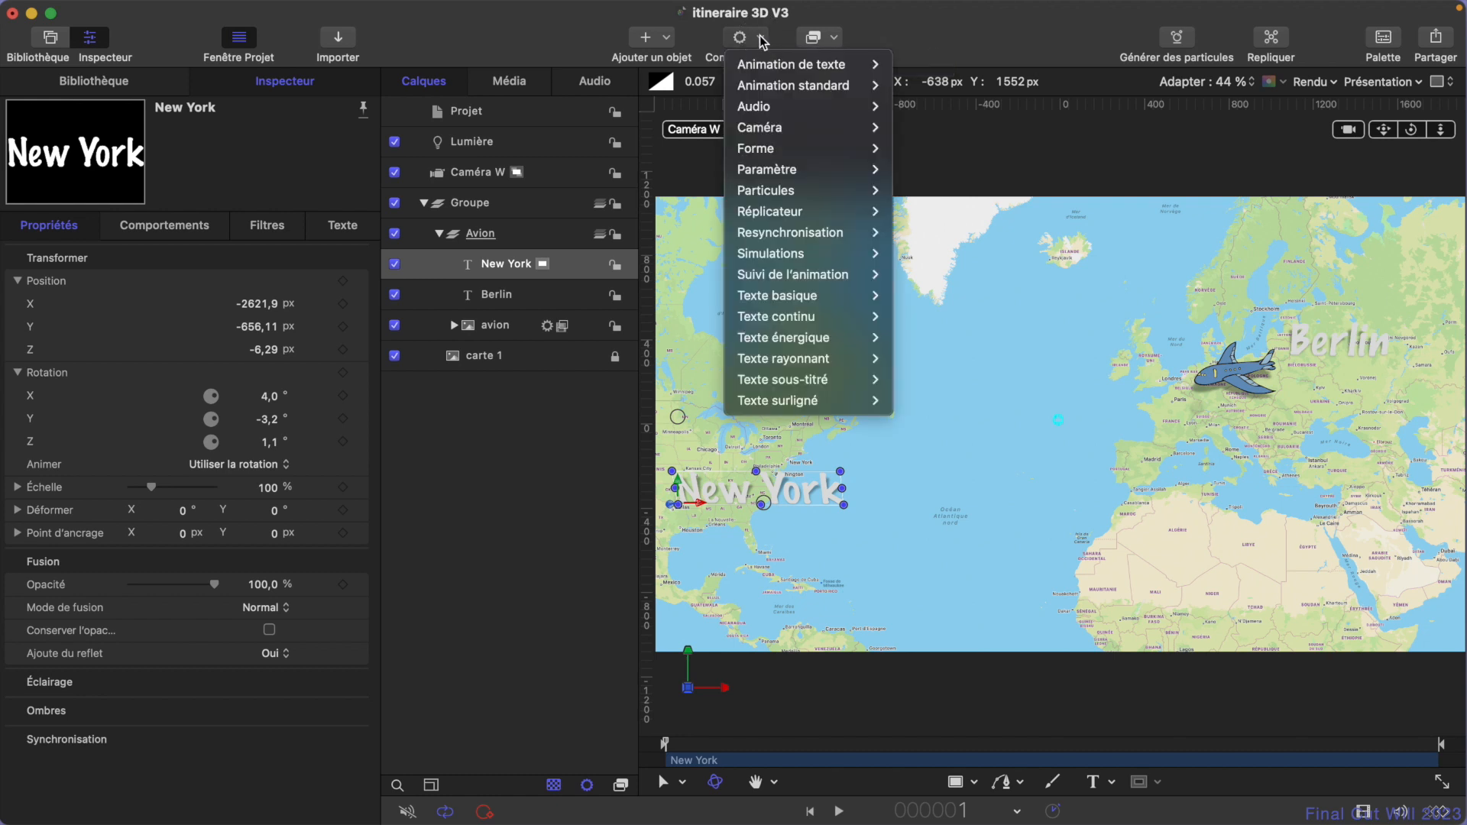
pyautogui.moveTo(803, 169)
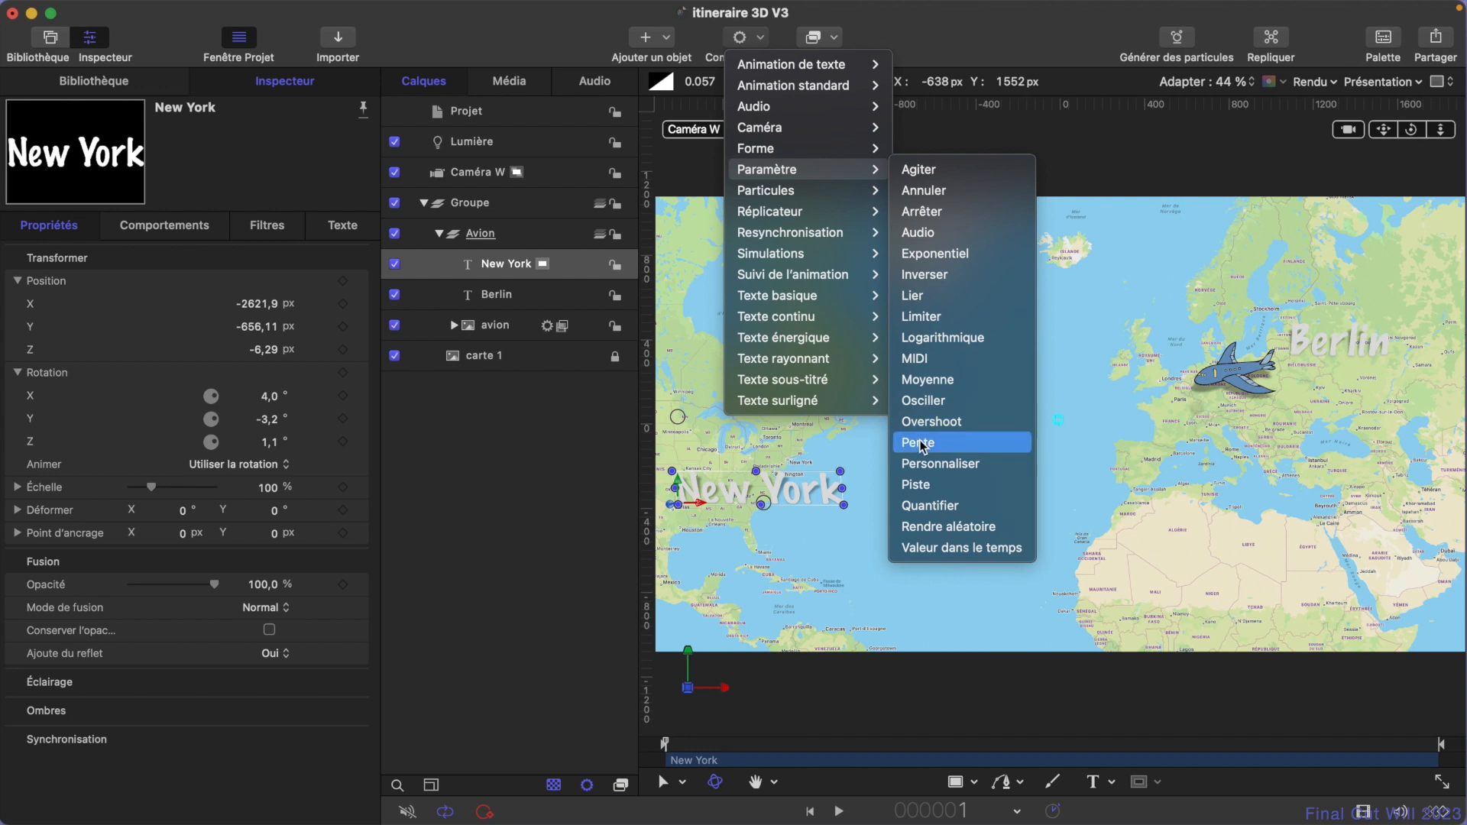
pyautogui.press('Escape')
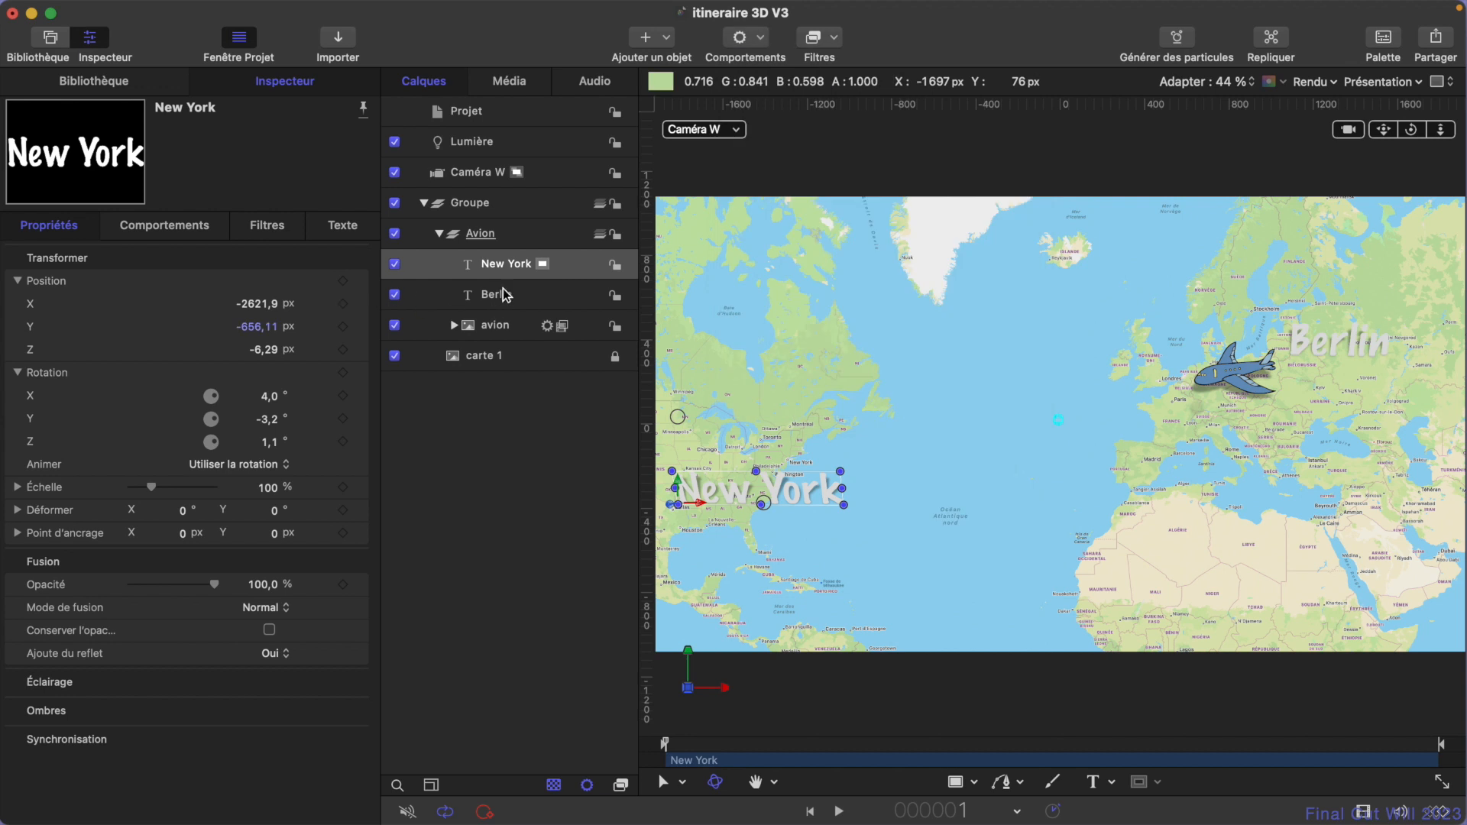
# - Collapse the New York text's position and rotation values, expand its scale, and set the Y scale to 100 %
pyautogui.click(18, 282)
pyautogui.click(18, 305)
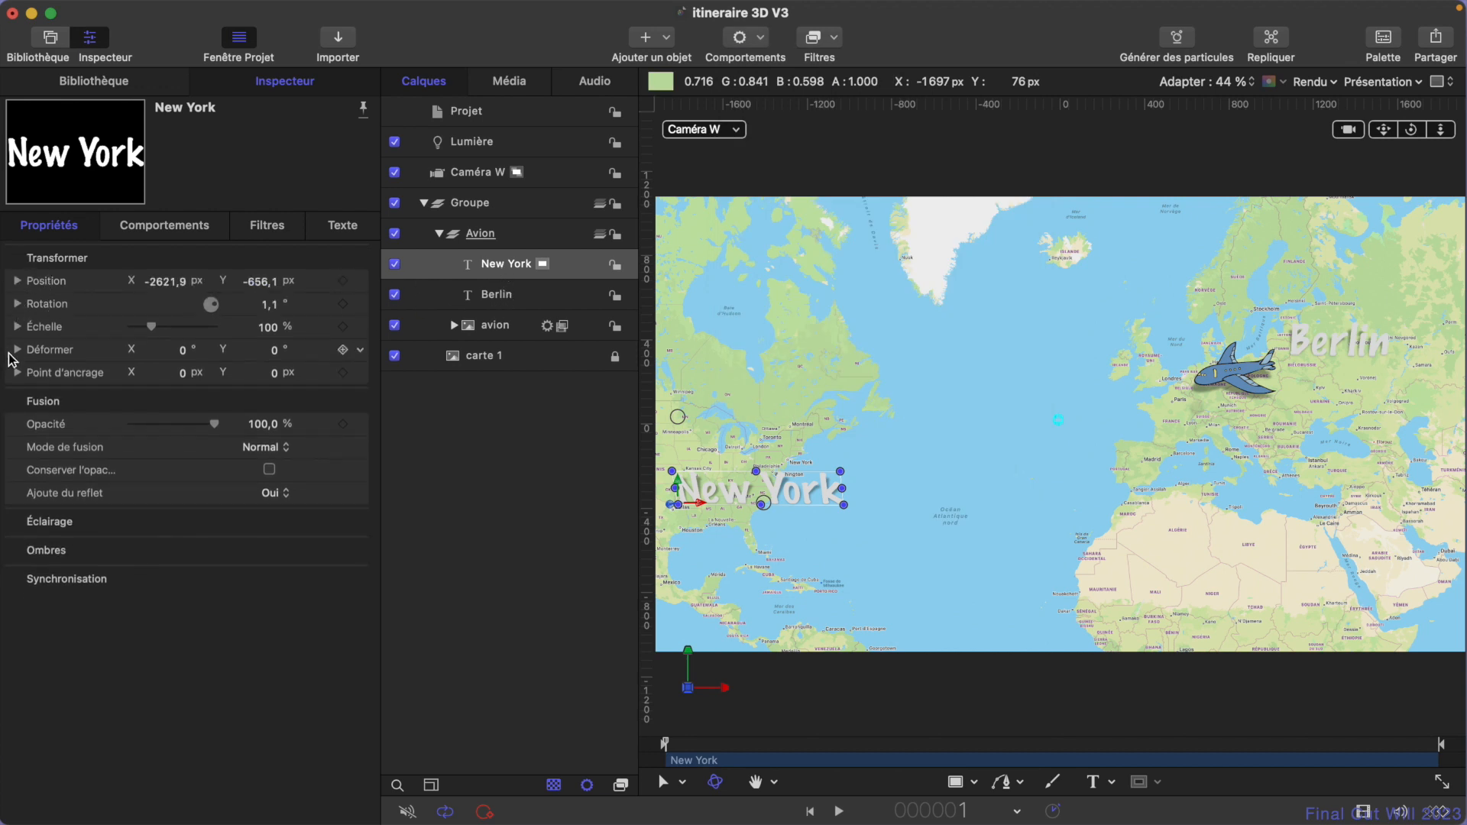
pyautogui.click(18, 328)
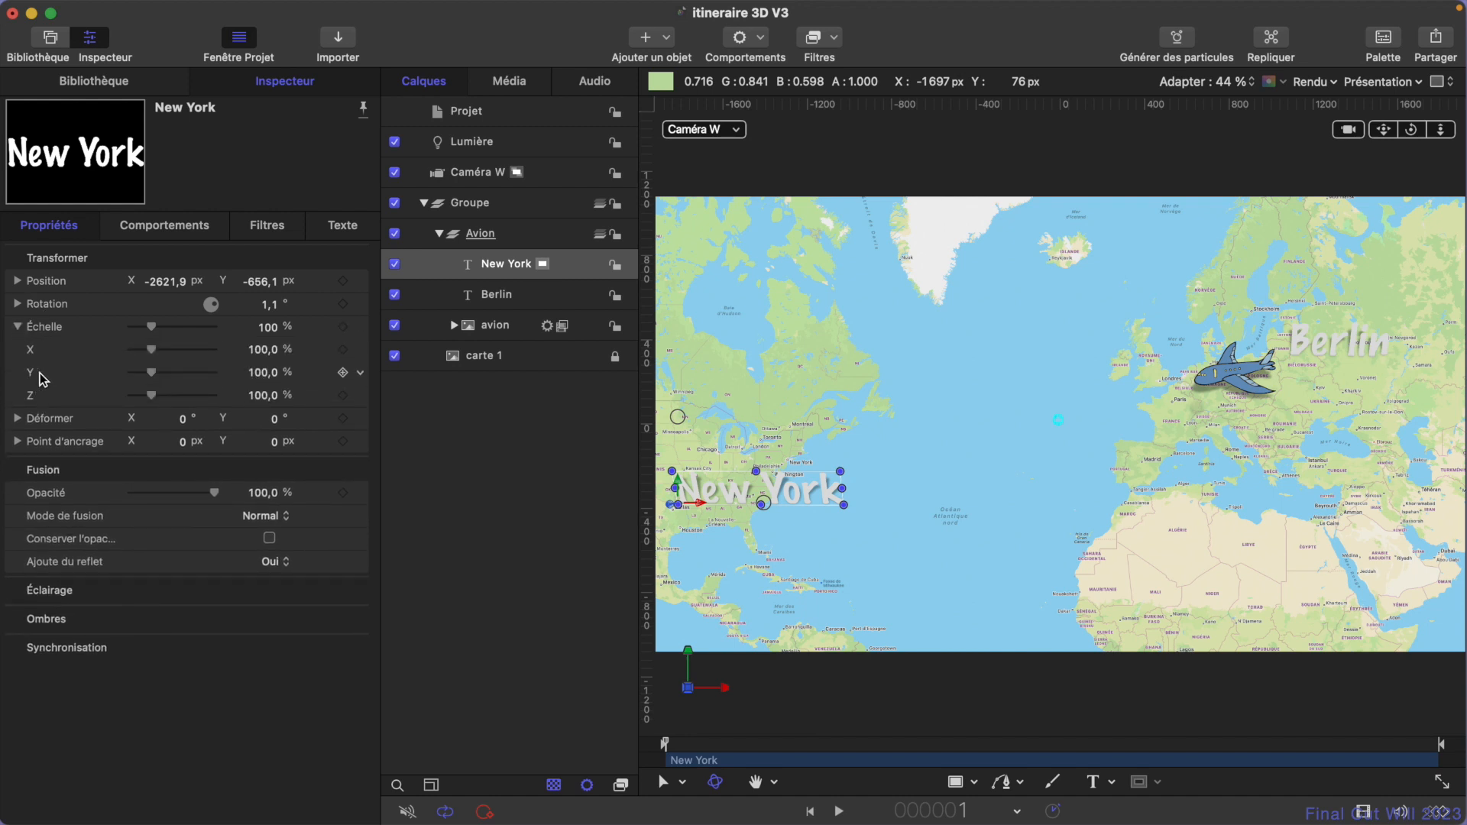
pyautogui.moveTo(256, 373); pyautogui.dragTo(260, 374)
pyautogui.click(260, 374)
pyautogui.write('1')
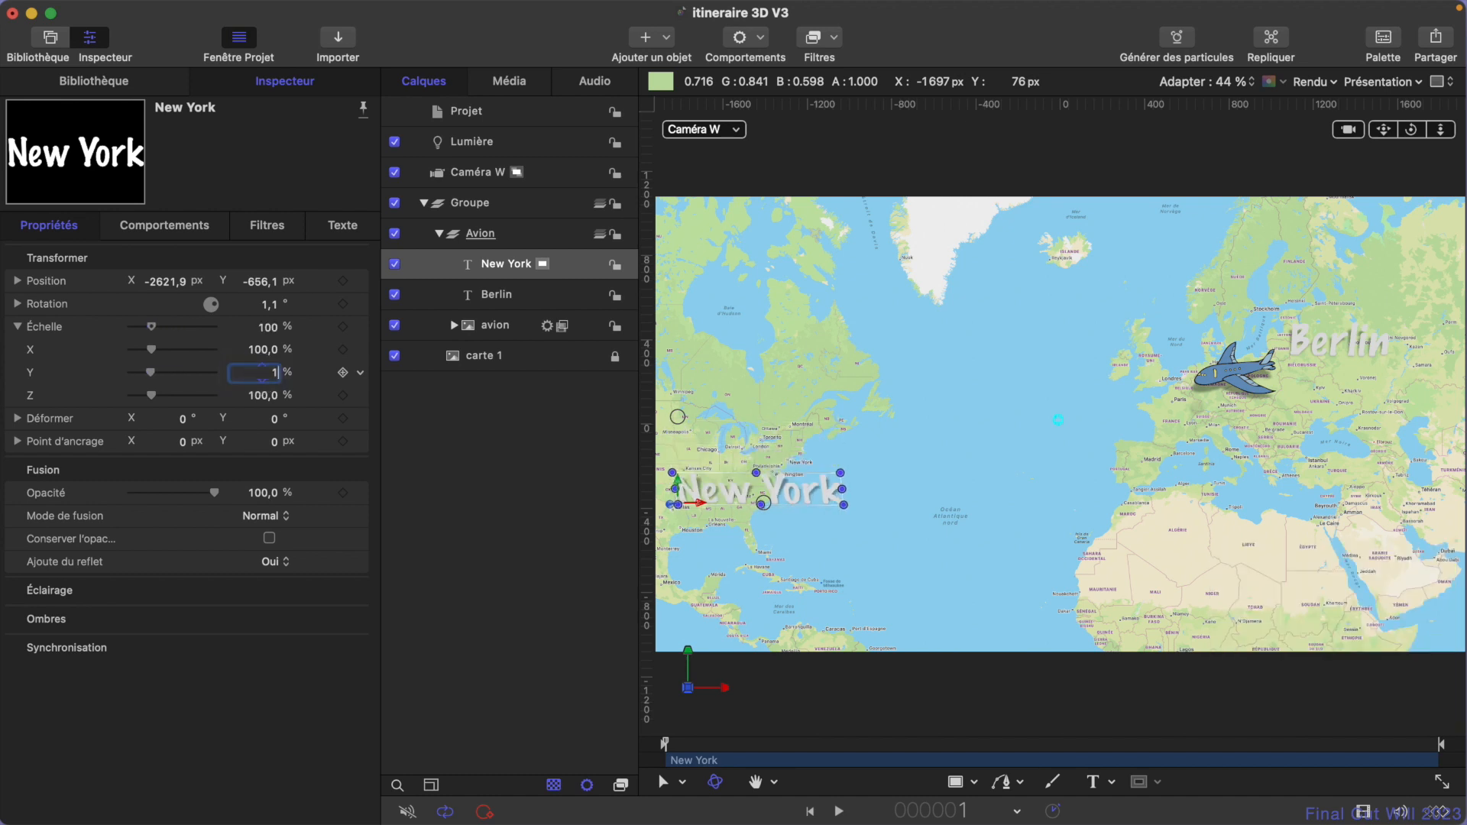
pyautogui.write('00')
pyautogui.press('Return')
# - Add a Pente parameter behavior to the New York text's Y scale and set its initial value to -100 %
pyautogui.click(362, 373)
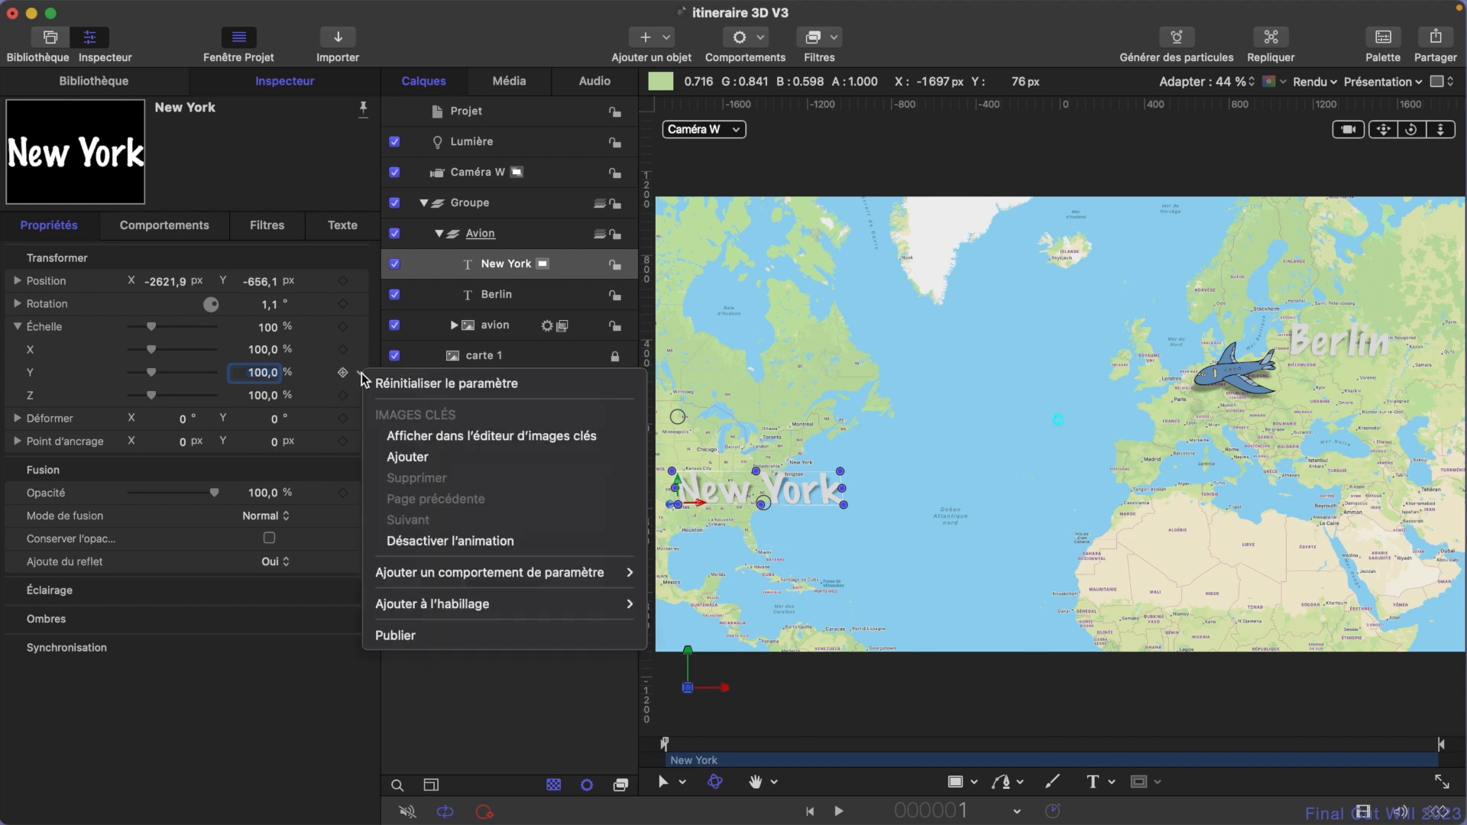
pyautogui.moveTo(507, 581)
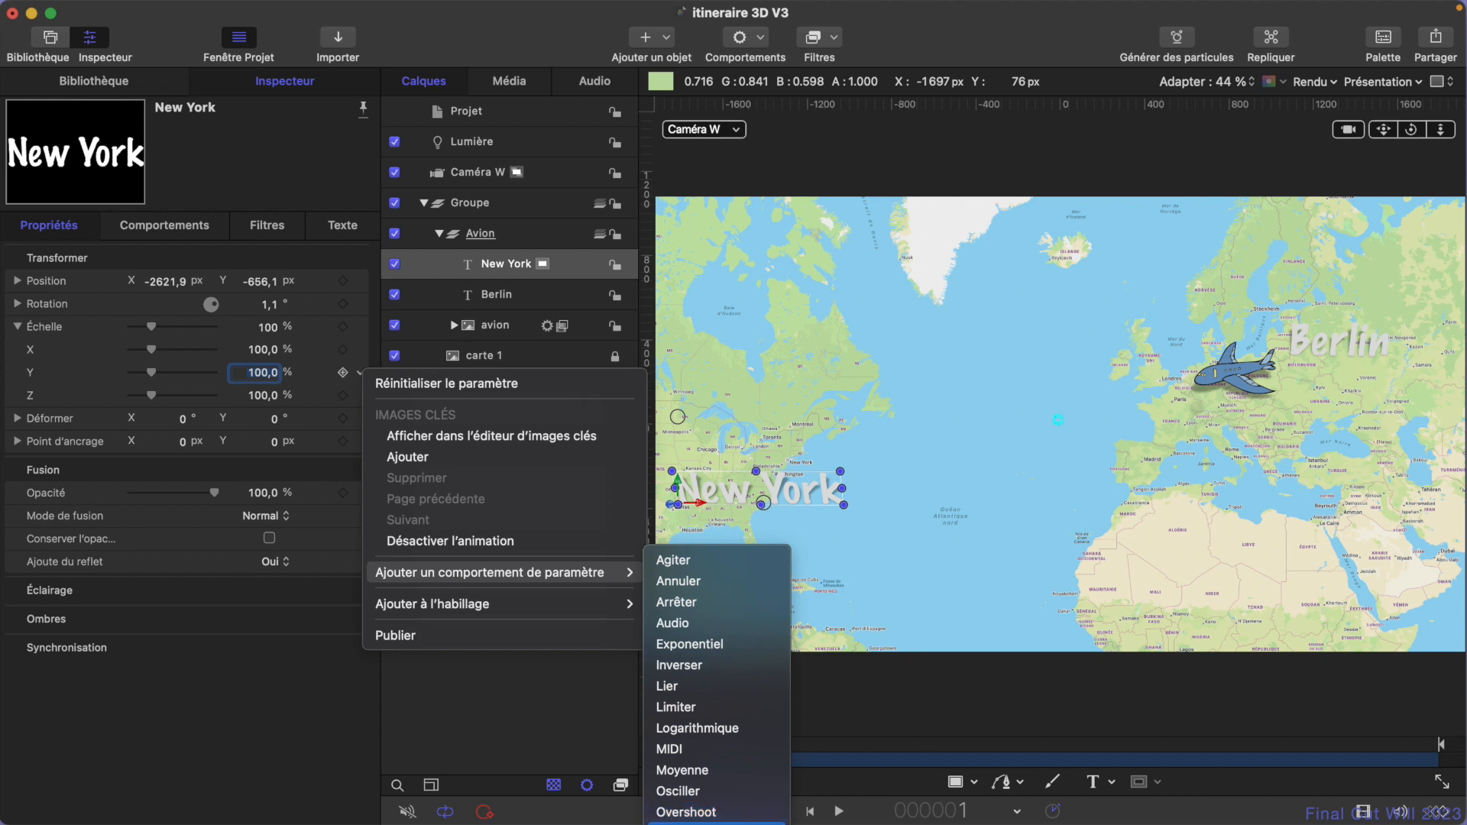
pyautogui.click(716, 823)
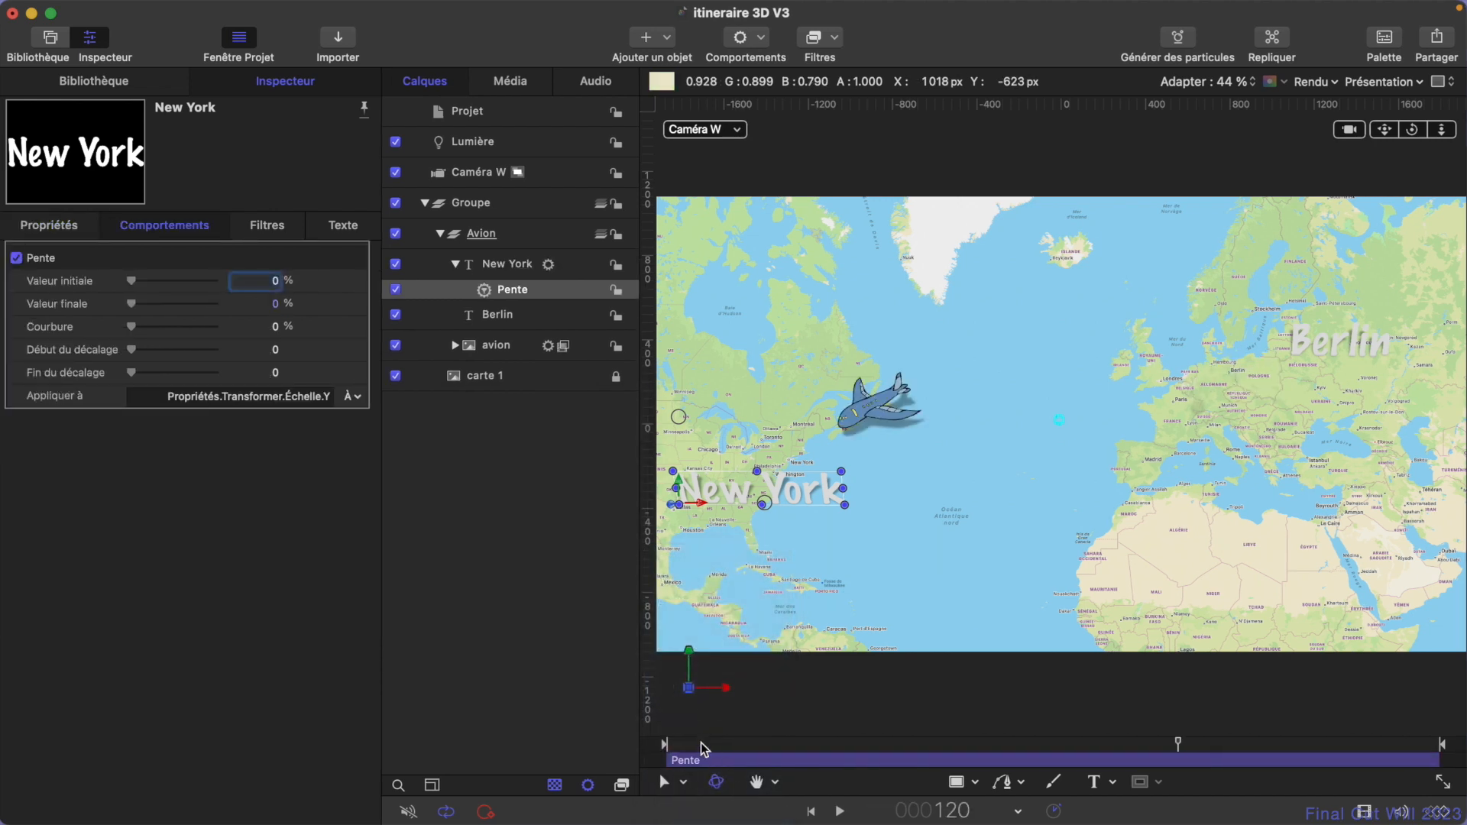
pyautogui.moveTo(697, 742); pyautogui.dragTo(651, 730)
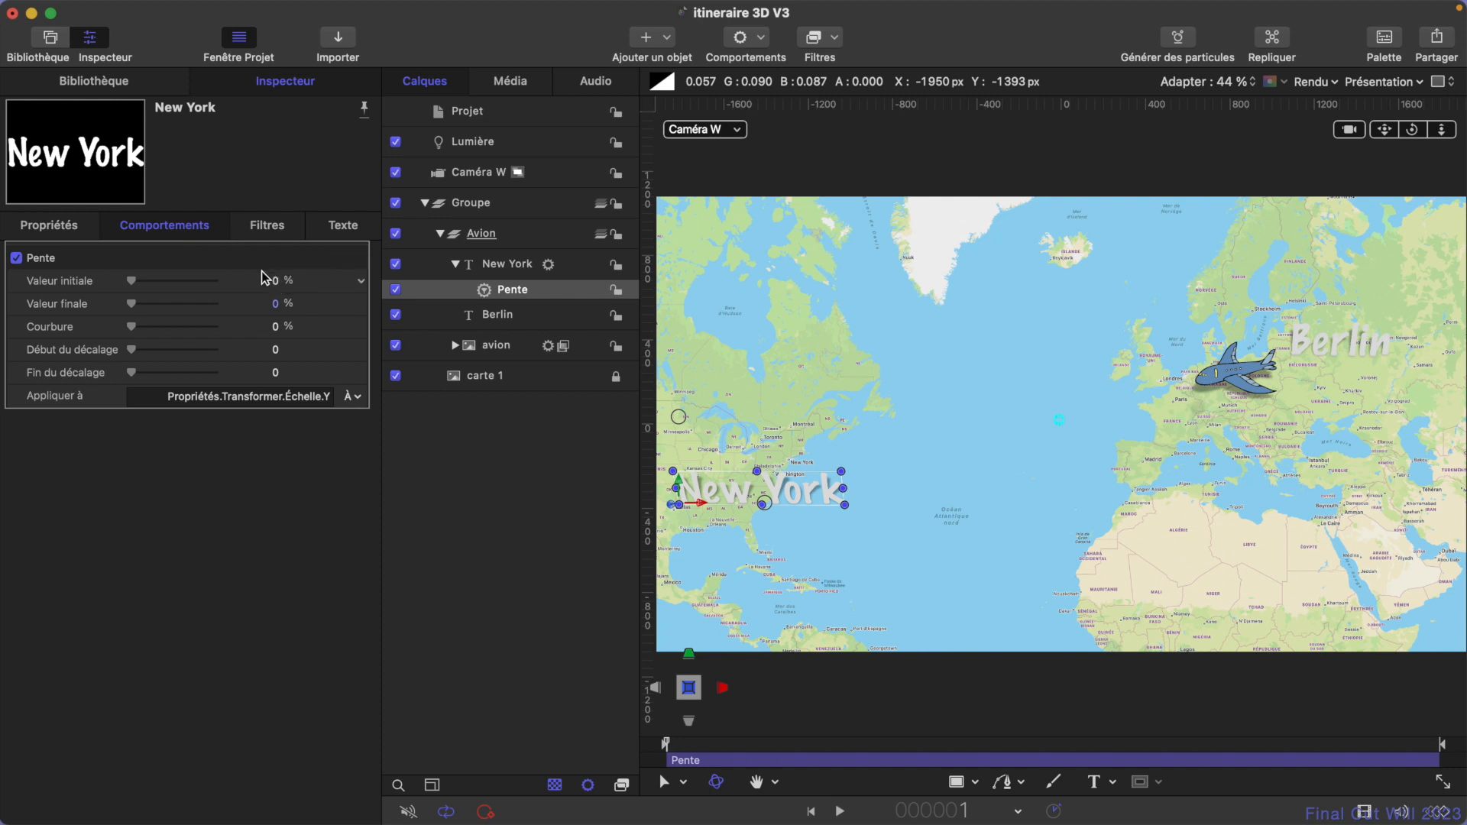
pyautogui.click(282, 285)
pyautogui.click(276, 283)
pyautogui.press('Return')
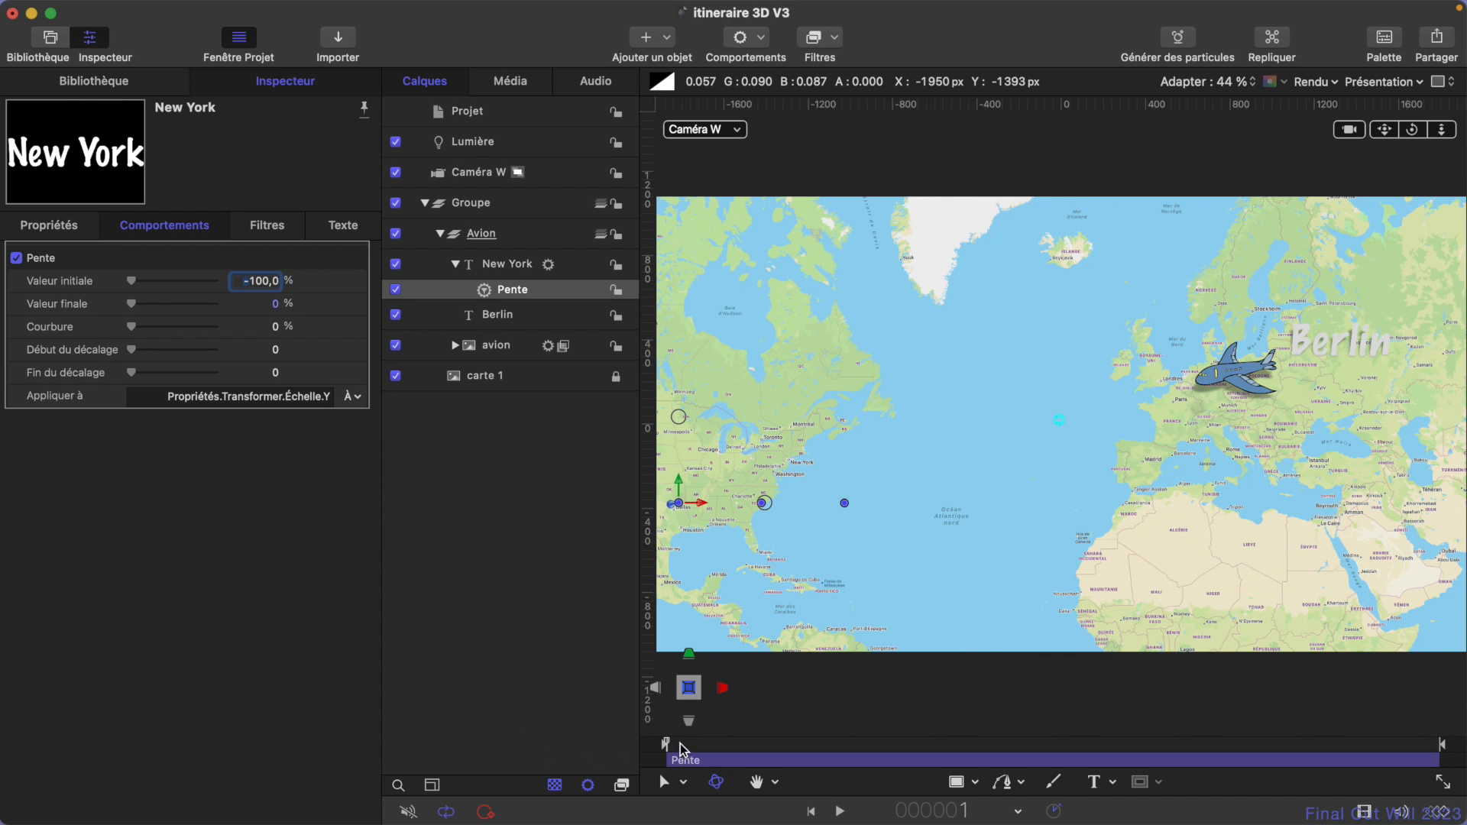
# - Play the animation from the start and scrub around the plane's approach to New York to examine the text's growth
pyautogui.moveTo(683, 747); pyautogui.dragTo(563, 758)
pyautogui.press('space')
pyautogui.press('space')
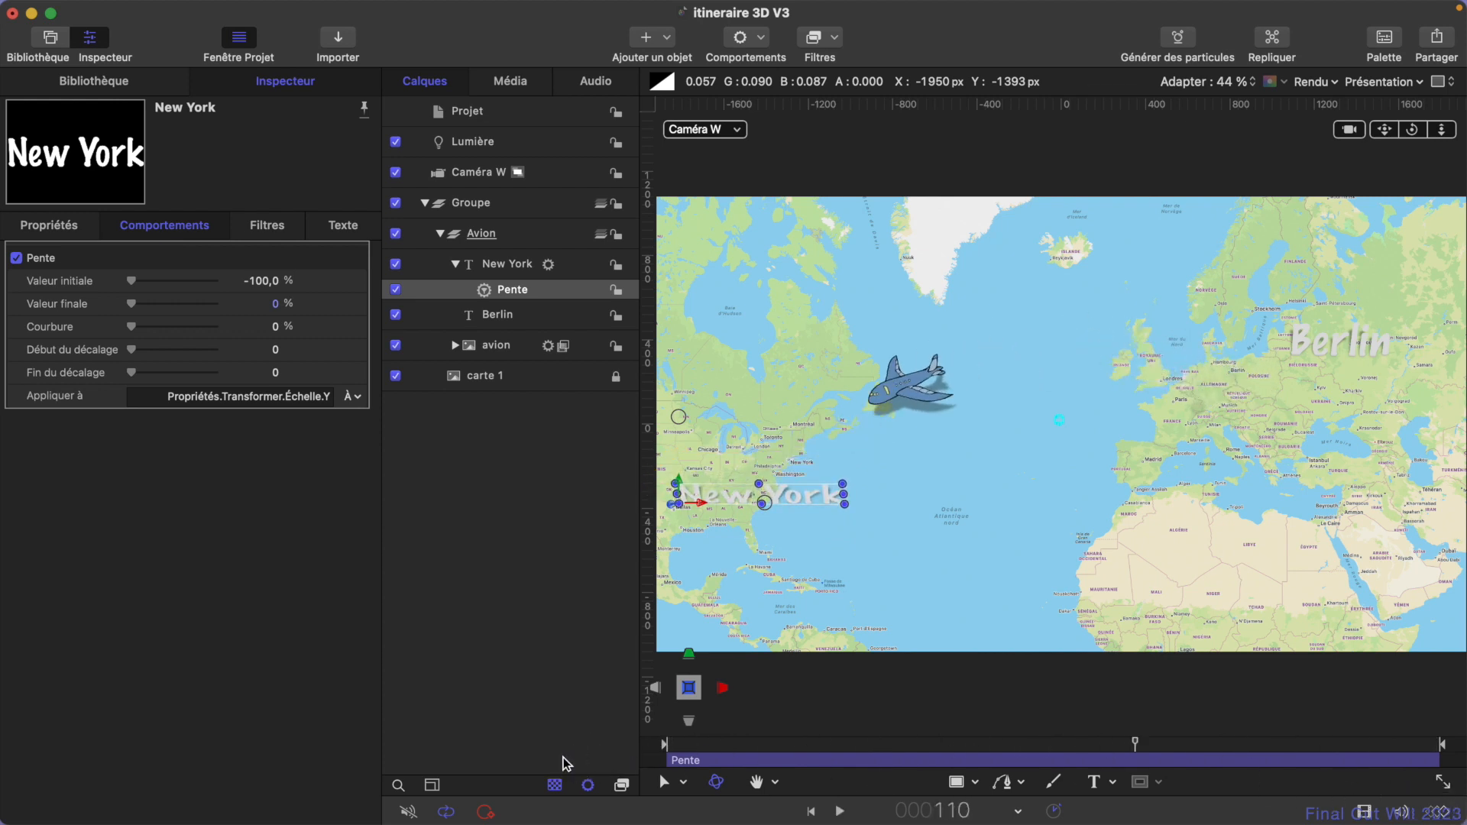
pyautogui.moveTo(1288, 747); pyautogui.dragTo(1250, 752)
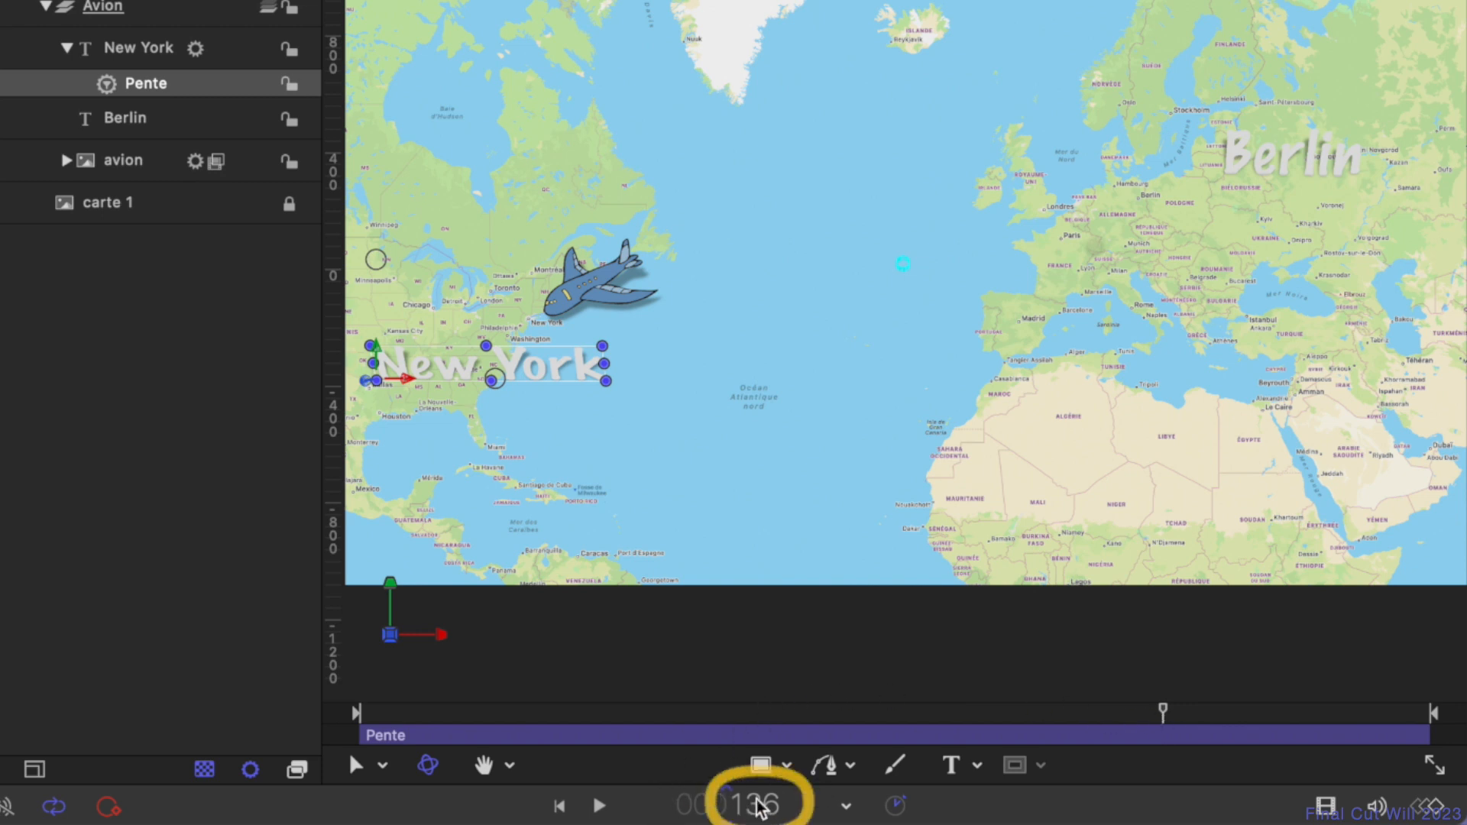
pyautogui.moveTo(1161, 717); pyautogui.dragTo(1030, 737)
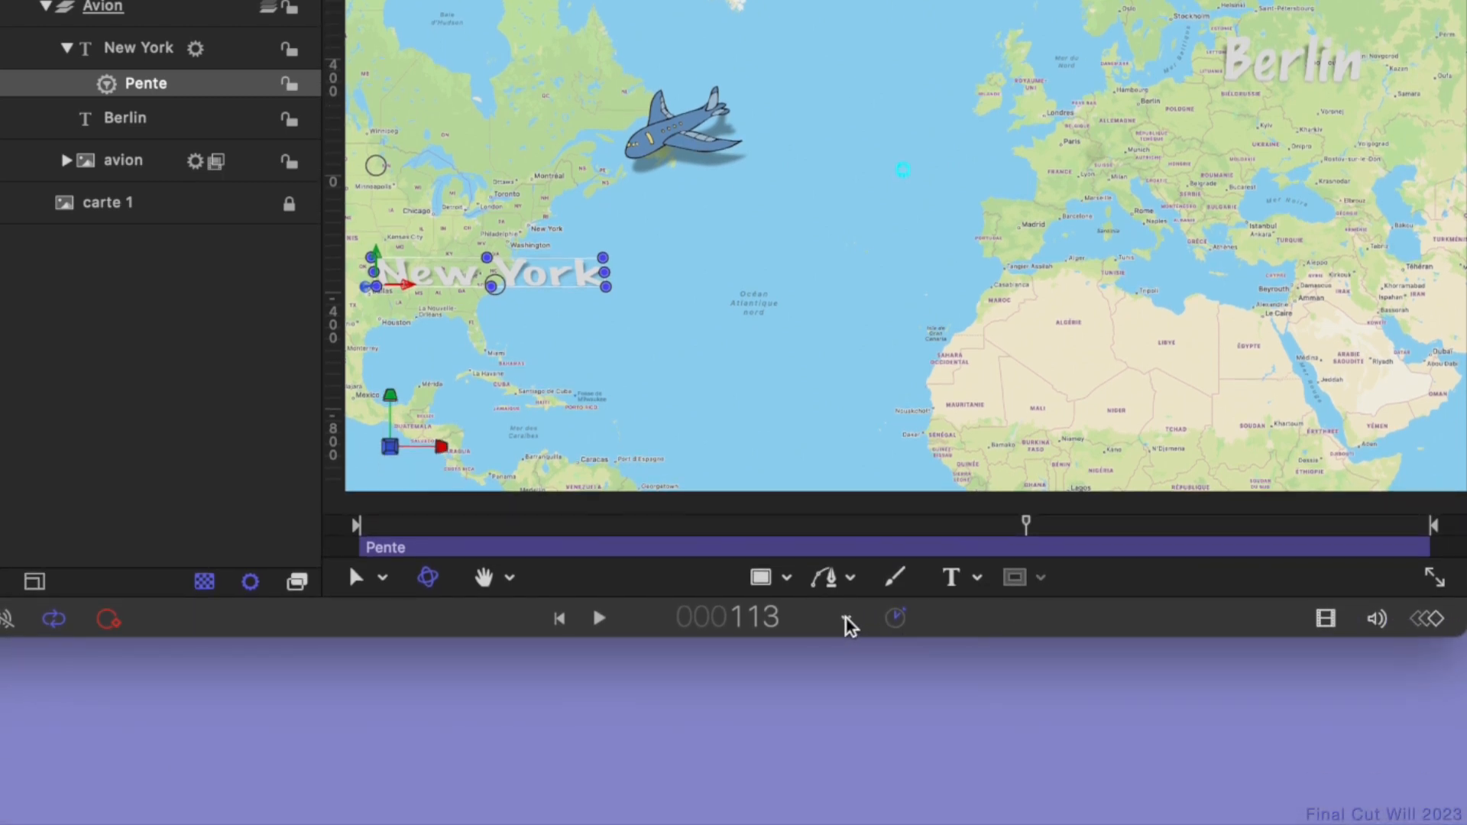
# - Switch the time display to timecode, scrub forward to 2:05, and switch the display back to frames
pyautogui.click(846, 619)
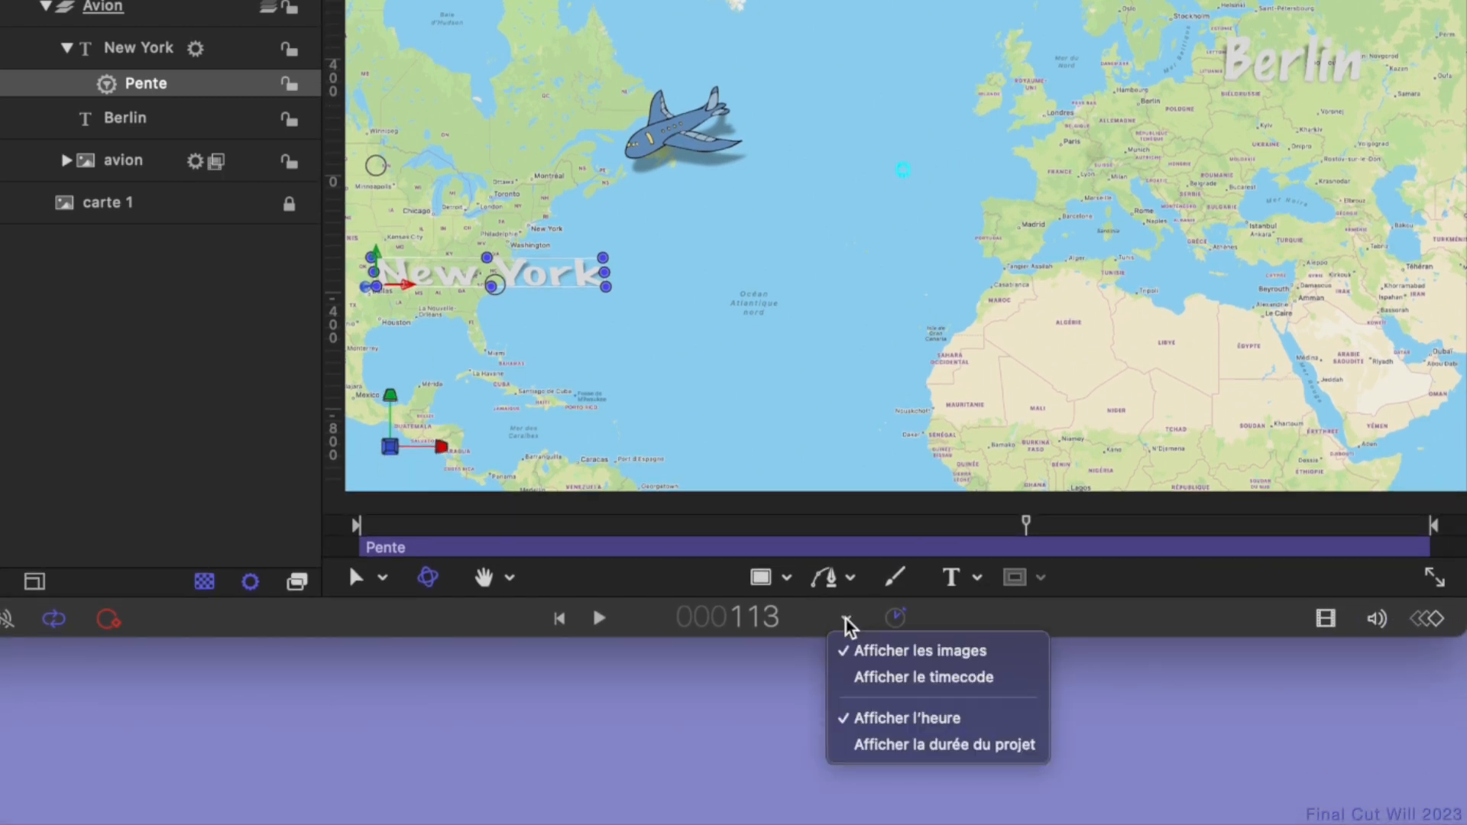
pyautogui.click(953, 681)
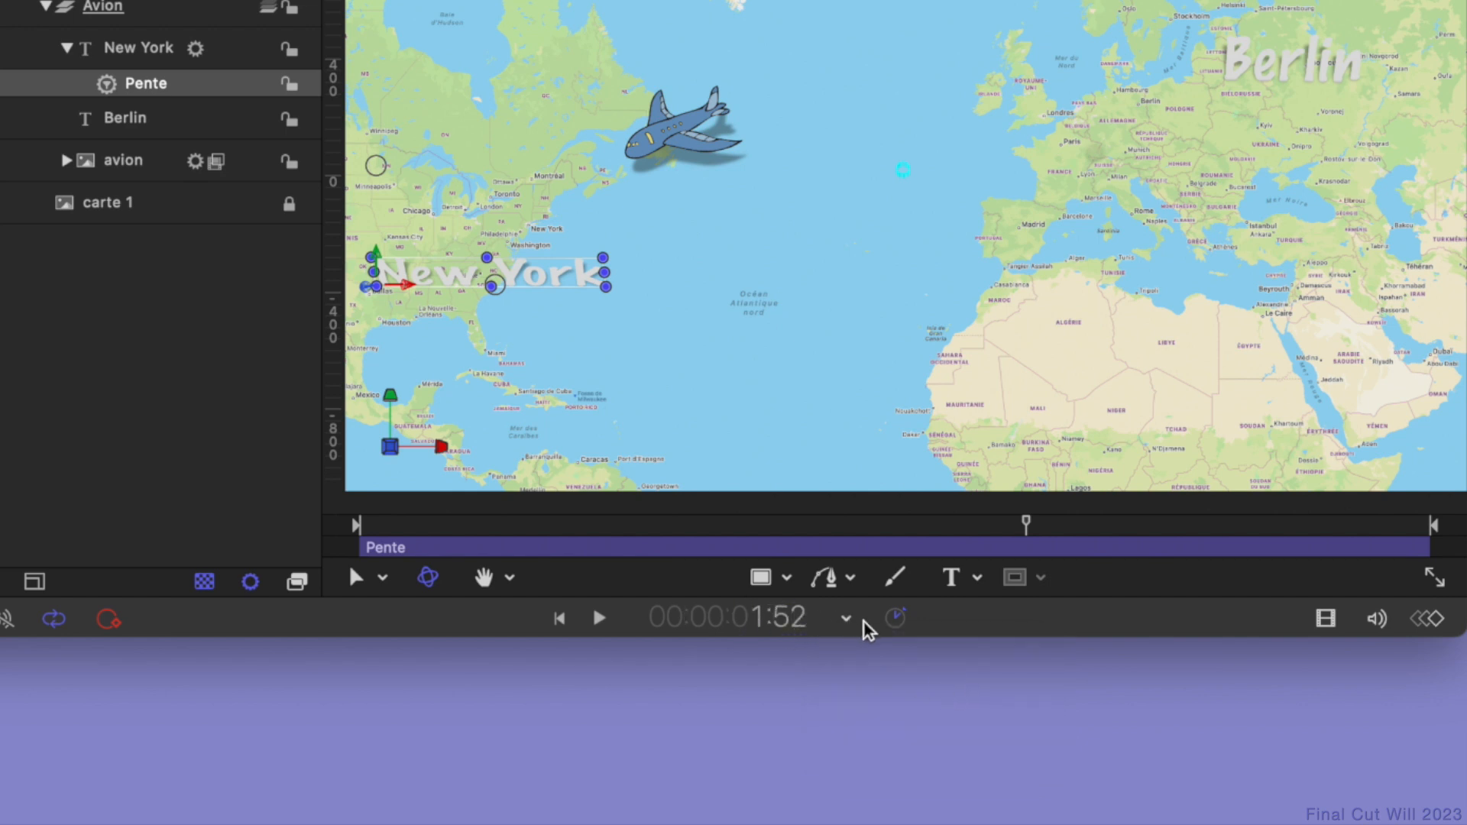
pyautogui.moveTo(1038, 541); pyautogui.dragTo(1103, 560)
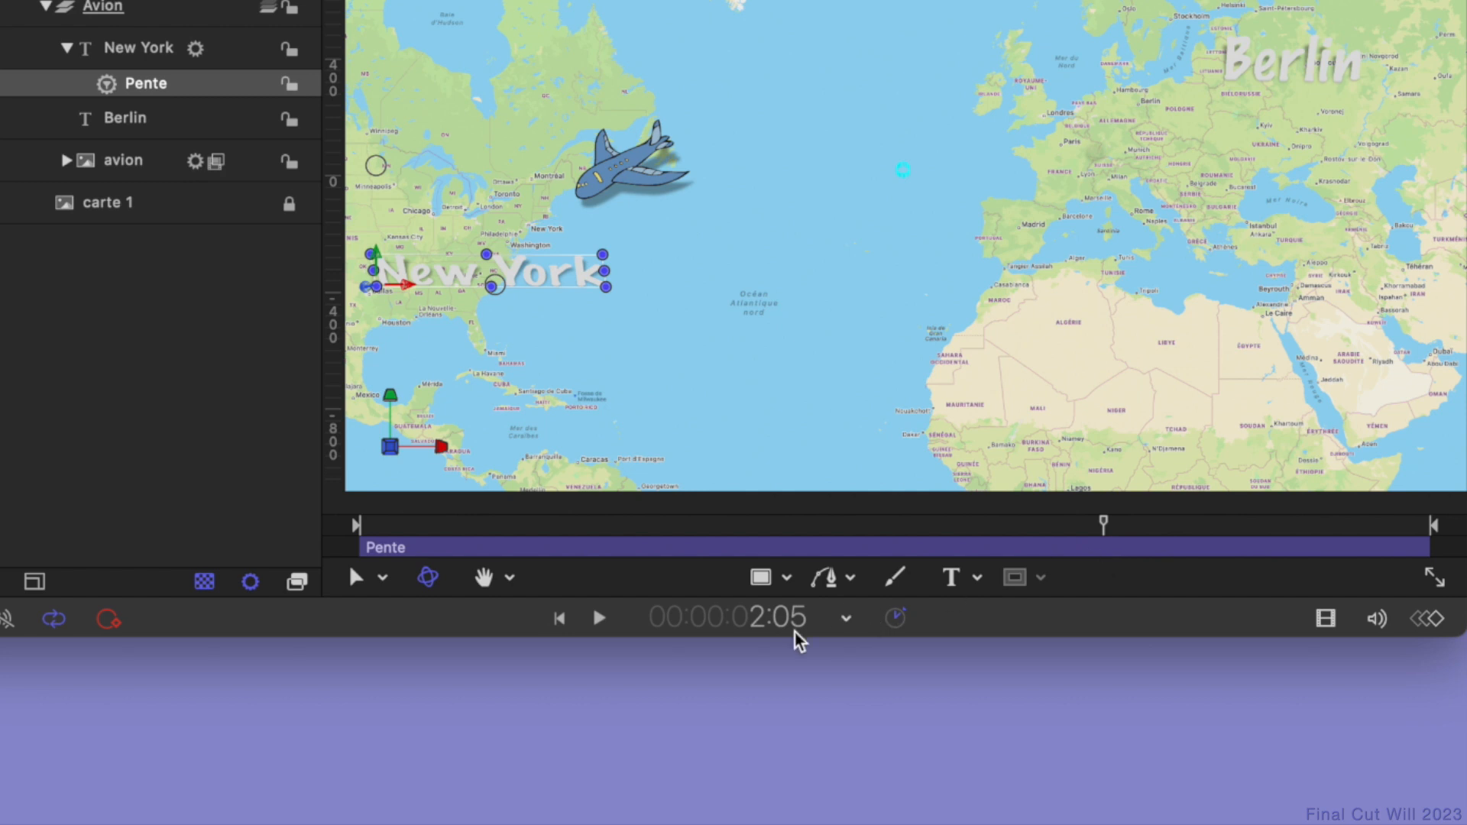
pyautogui.click(846, 619)
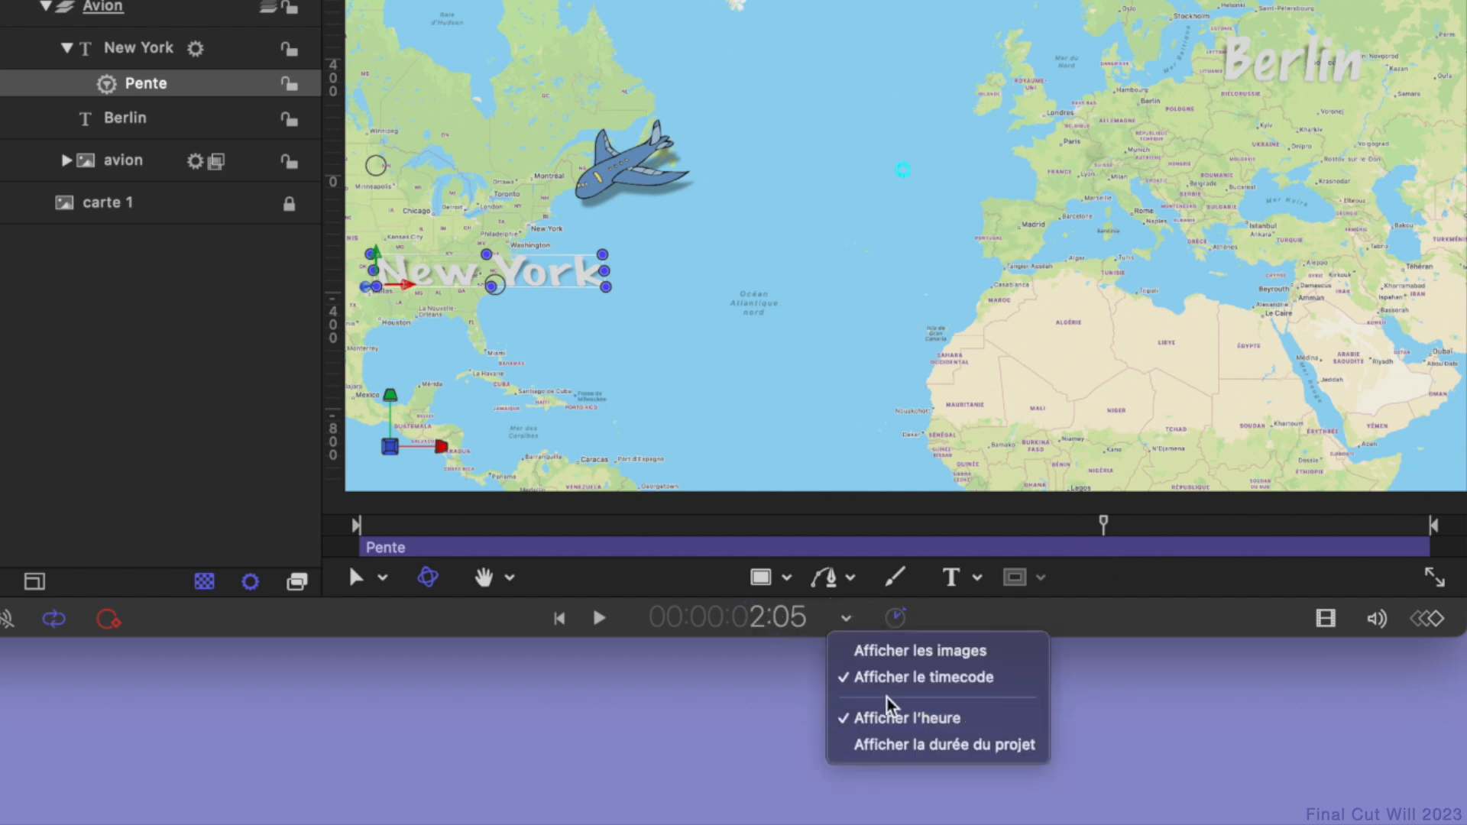
pyautogui.click(878, 651)
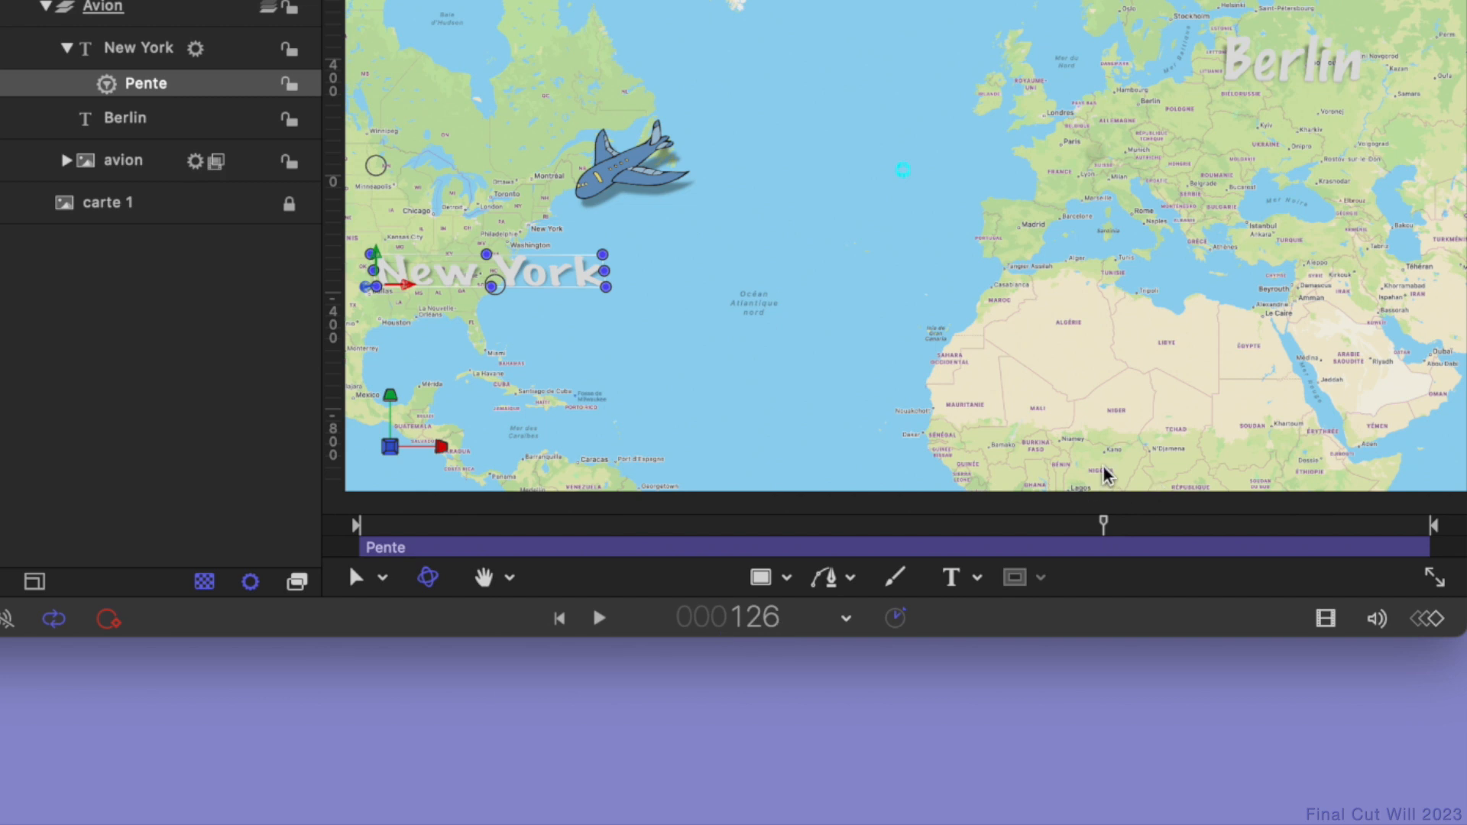
# - Scrub to frame 137, set the Pente behavior's start offset to 139, and play the animation from the start
pyautogui.moveTo(1103, 525); pyautogui.dragTo(1140, 526)
pyautogui.moveTo(1163, 527); pyautogui.dragTo(1169, 525)
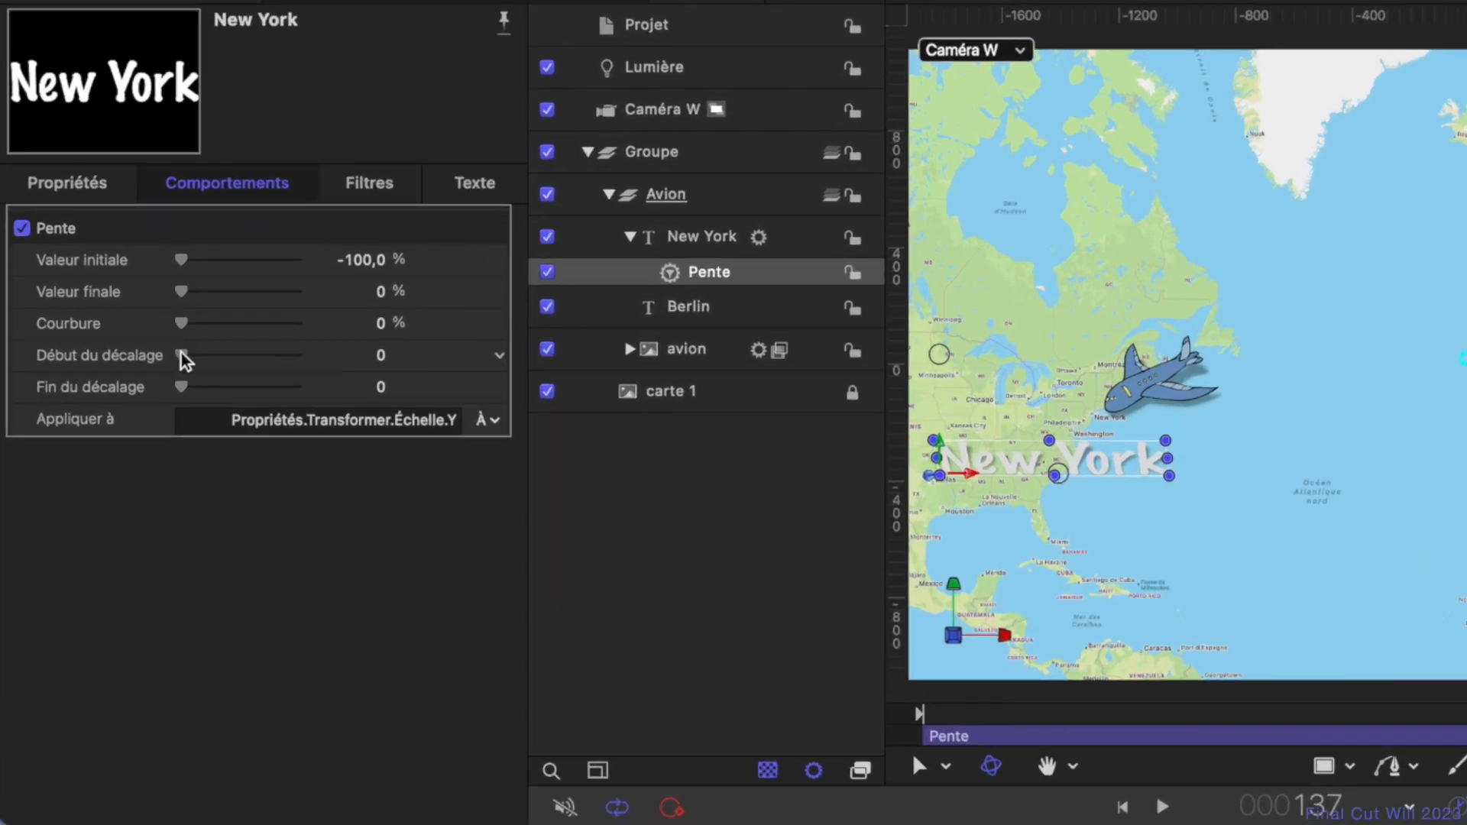
pyautogui.moveTo(183, 359); pyautogui.dragTo(396, 363)
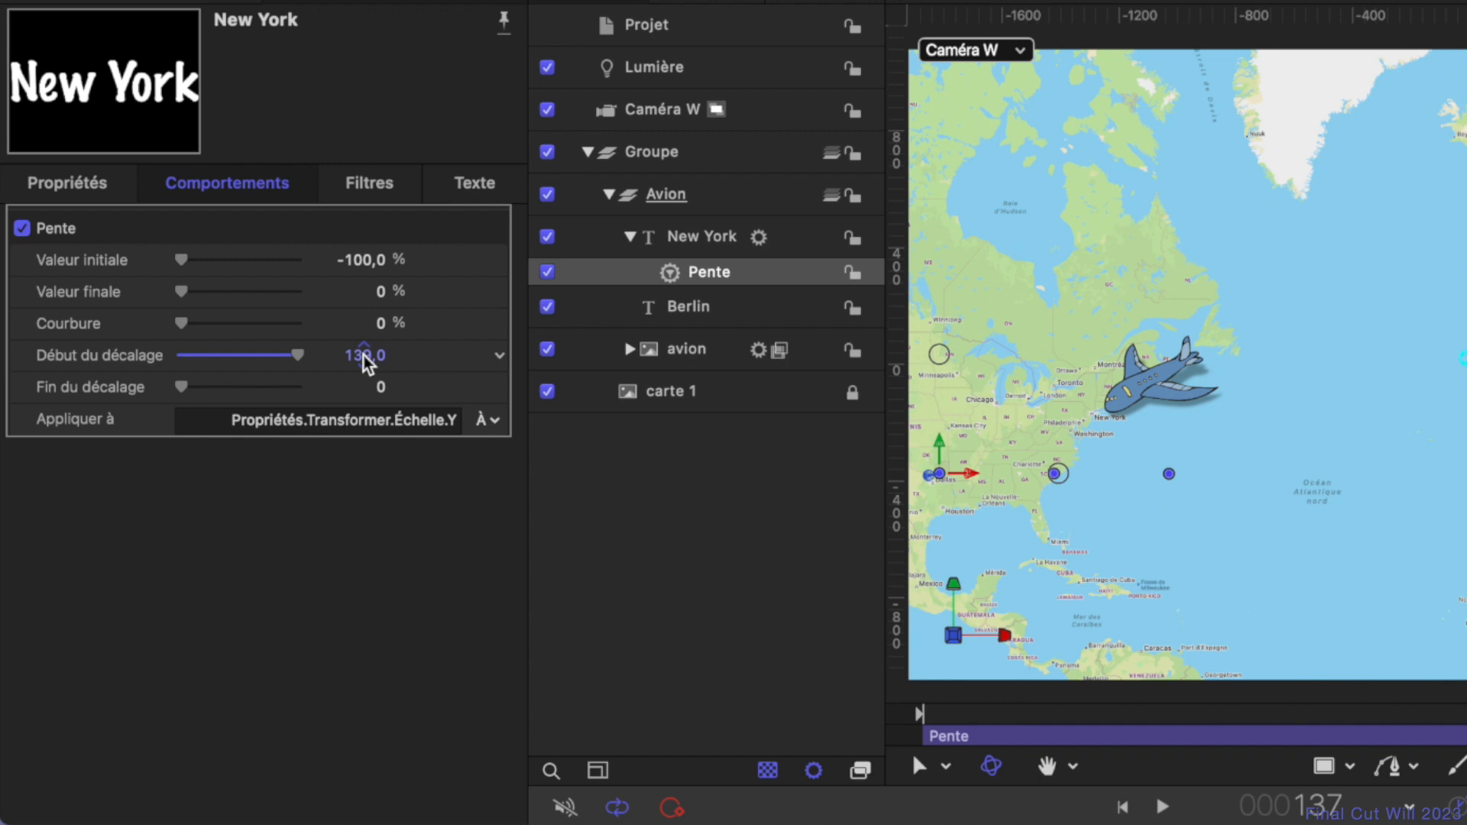
pyautogui.moveTo(1045, 717); pyautogui.dragTo(867, 734)
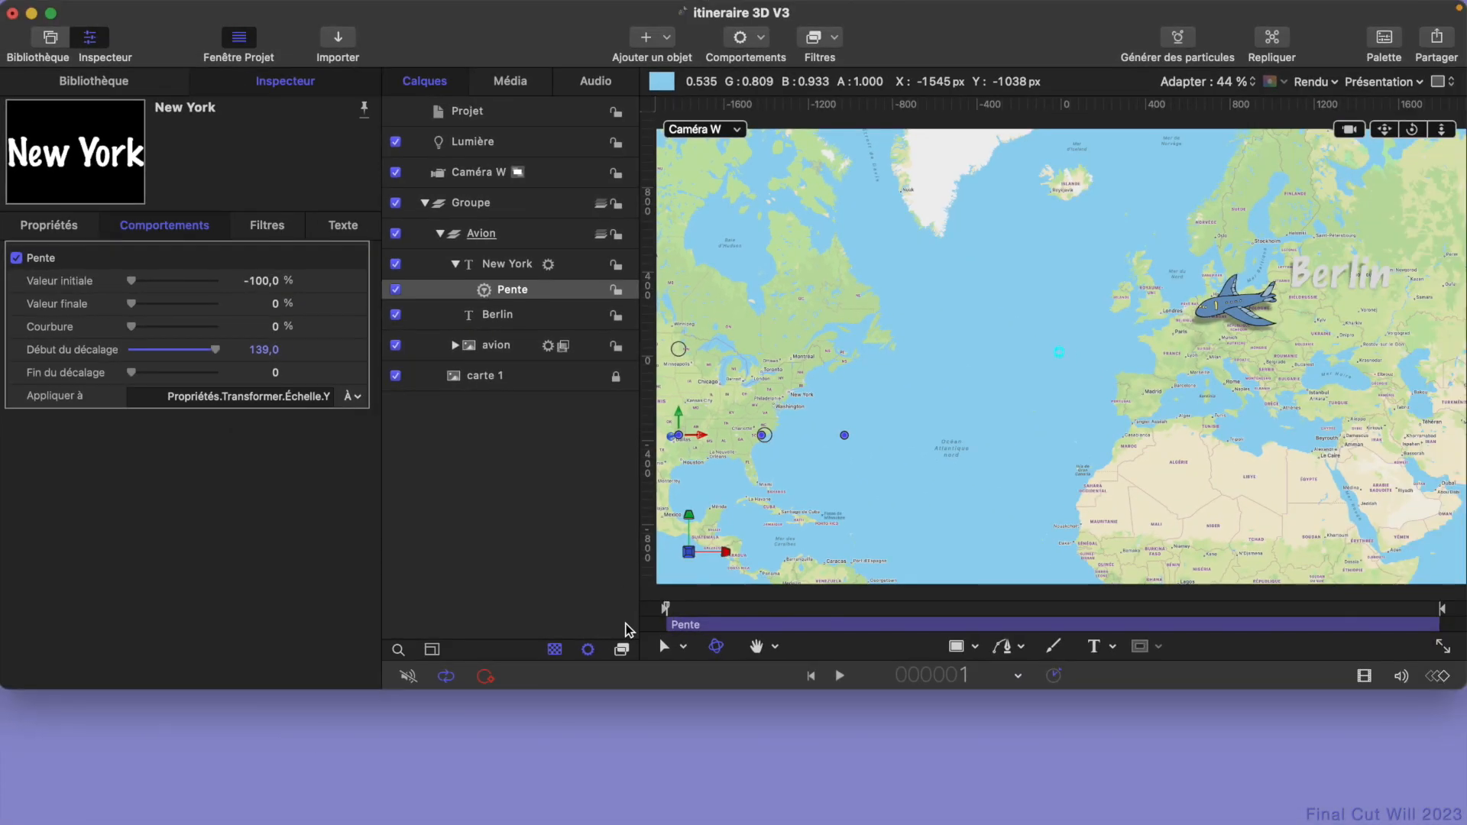
pyautogui.press('space')
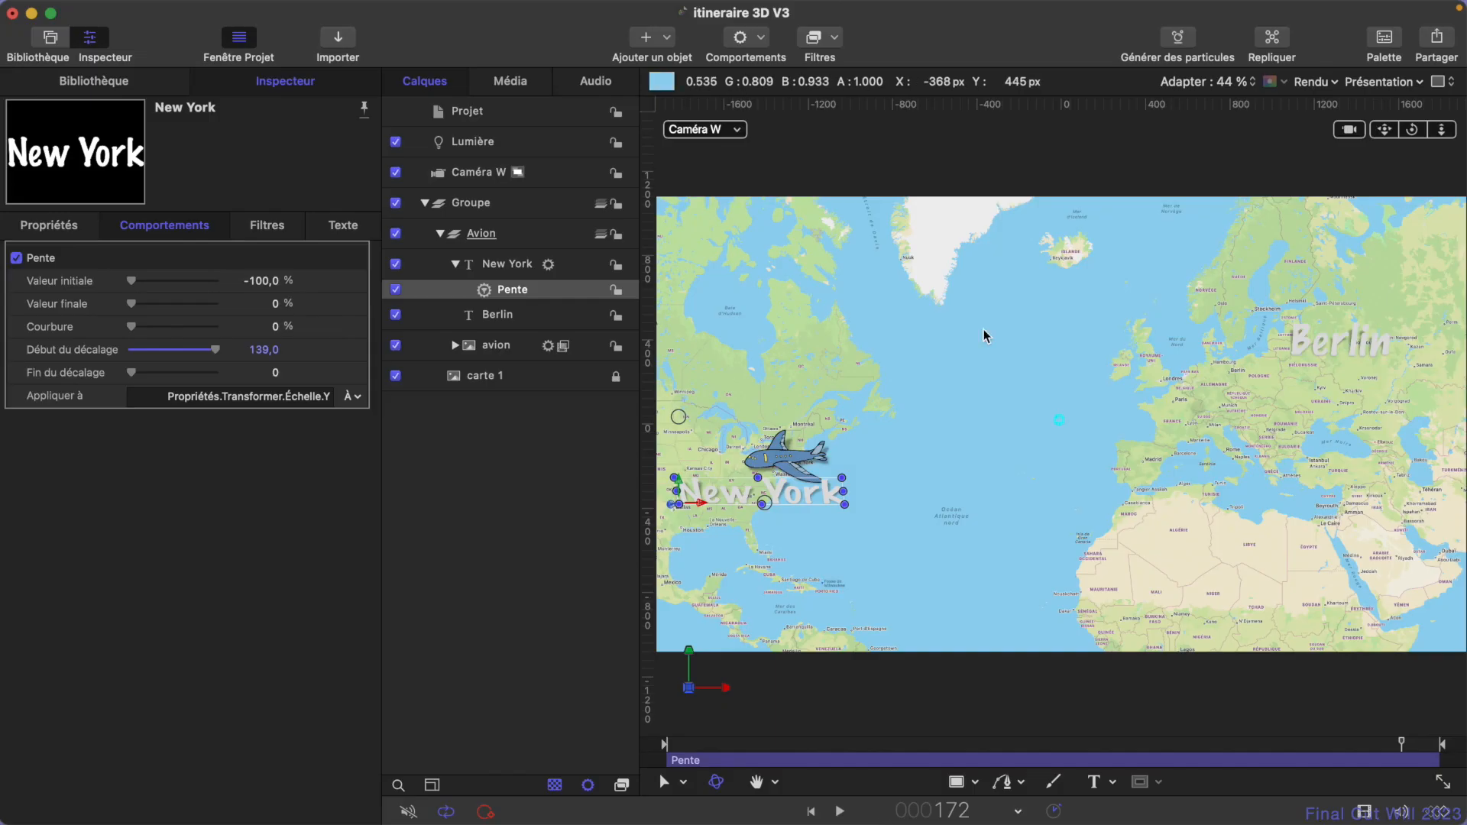
# - Collapse the top-level group holding the map elements and rename it Scène
pyautogui.click(425, 204)
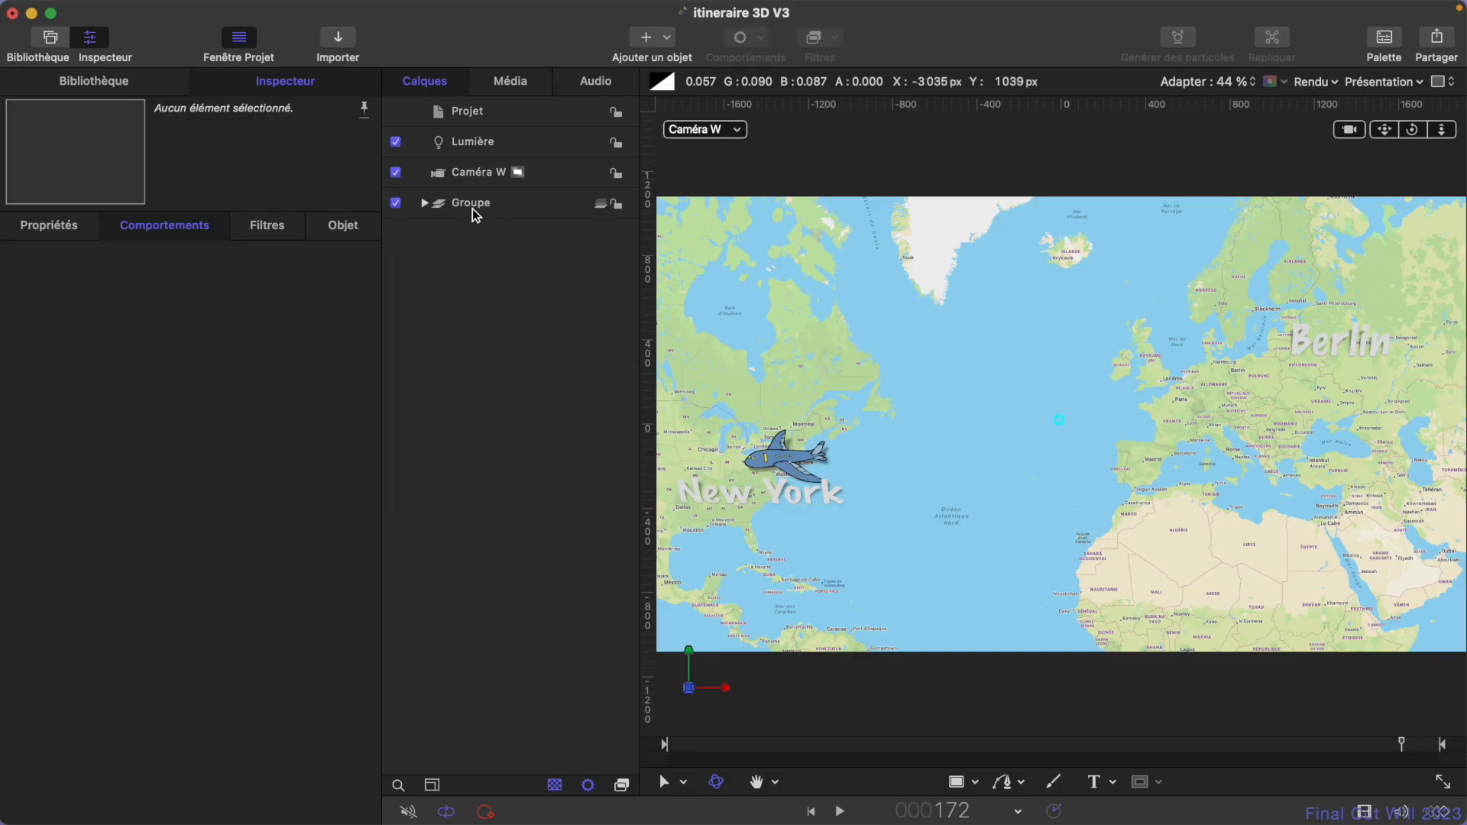
pyautogui.doubleClick(475, 205)
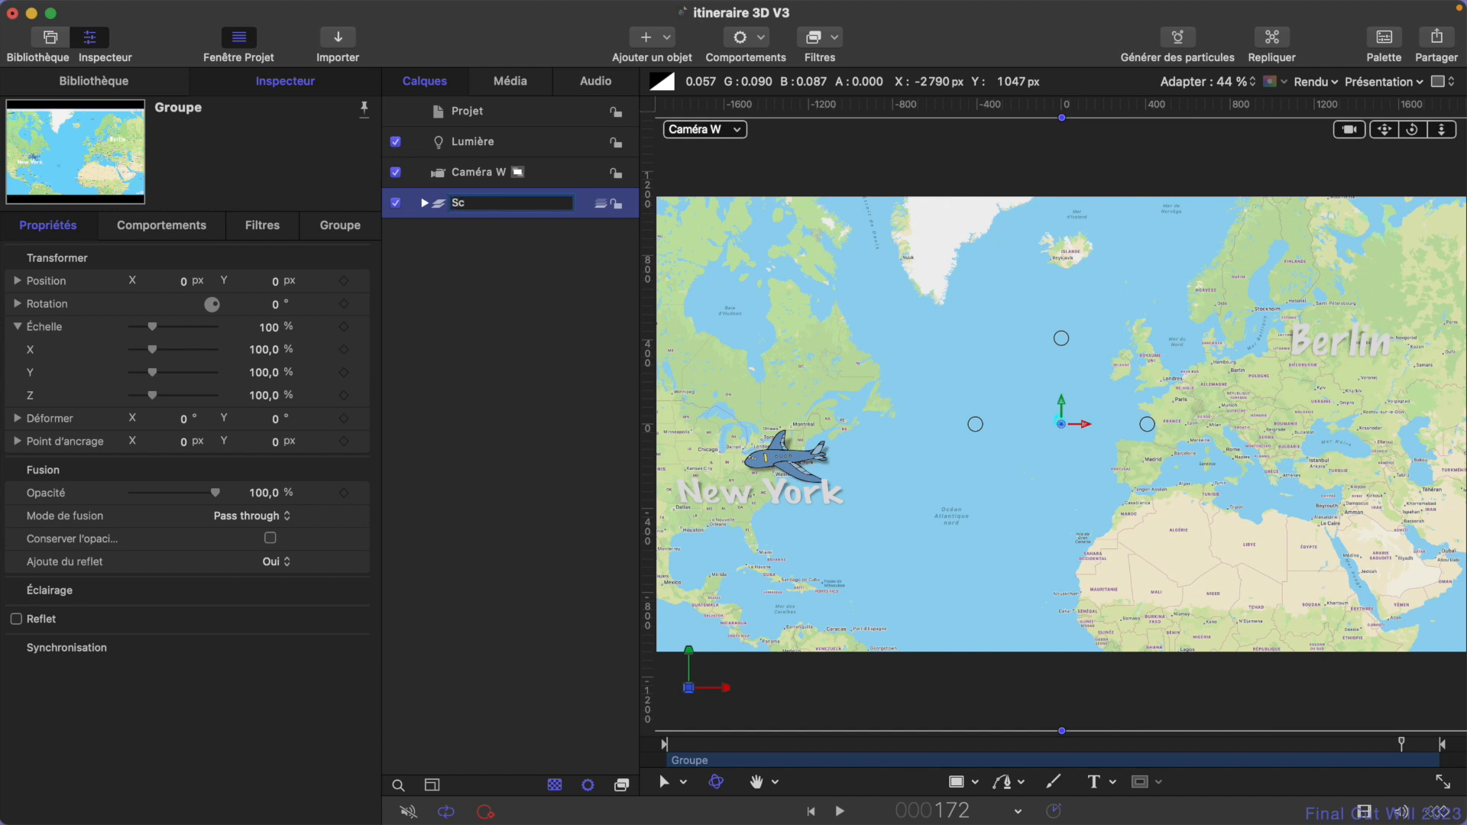
pyautogui.press('Return')
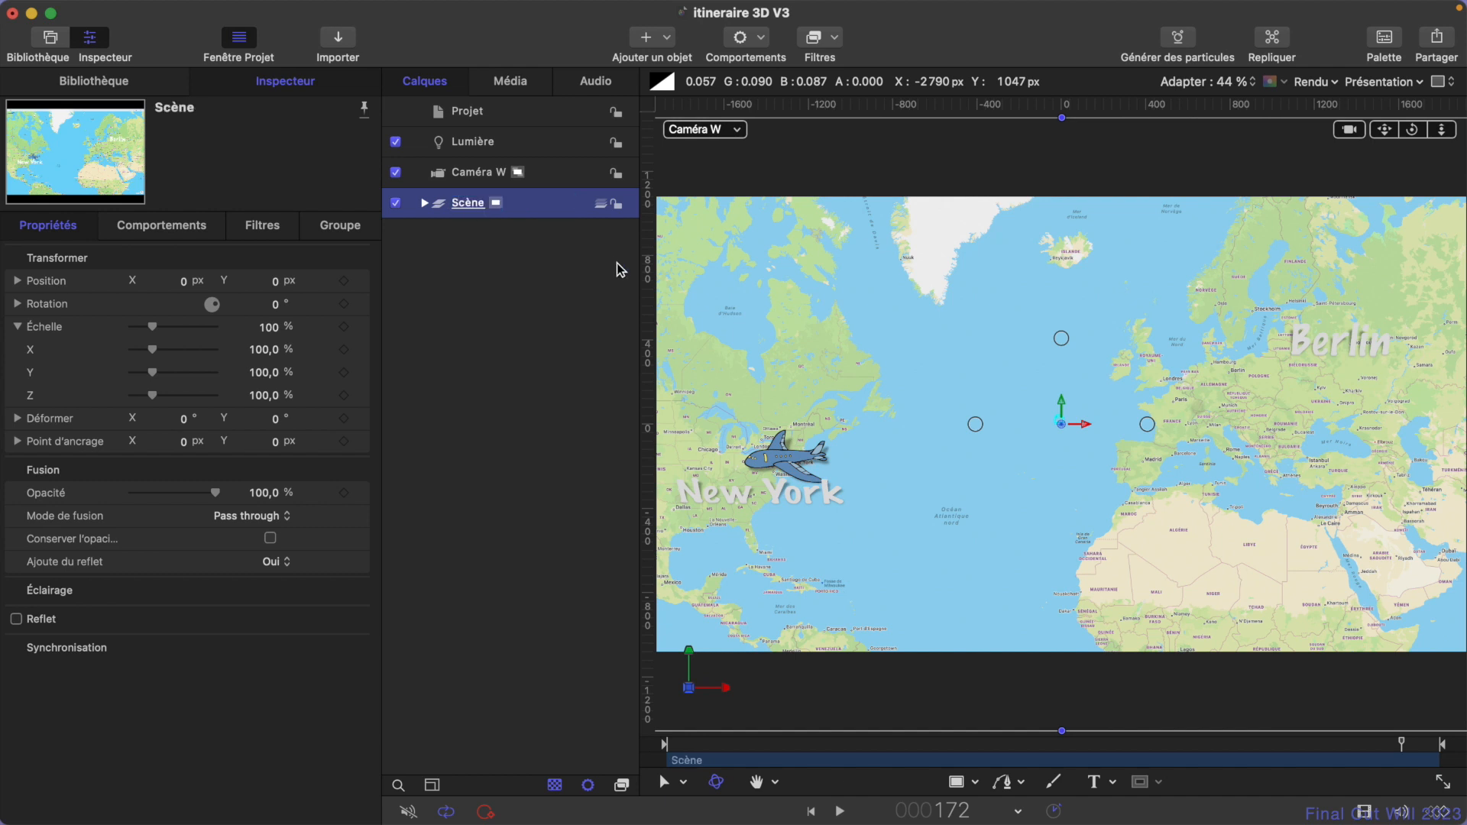
# - Add the Balayage camera behavior to Caméra W
pyautogui.click(553, 182)
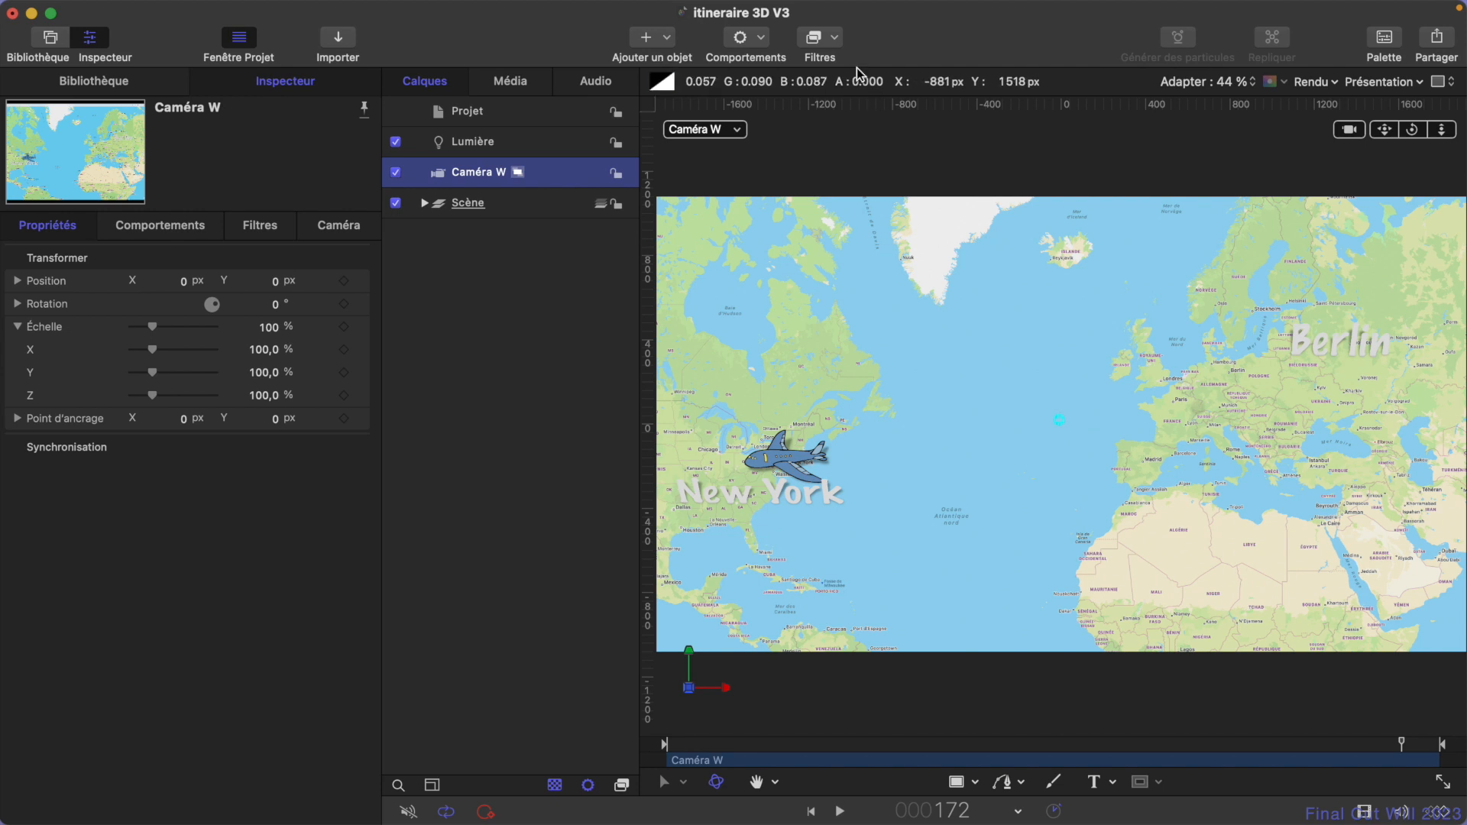
pyautogui.click(760, 39)
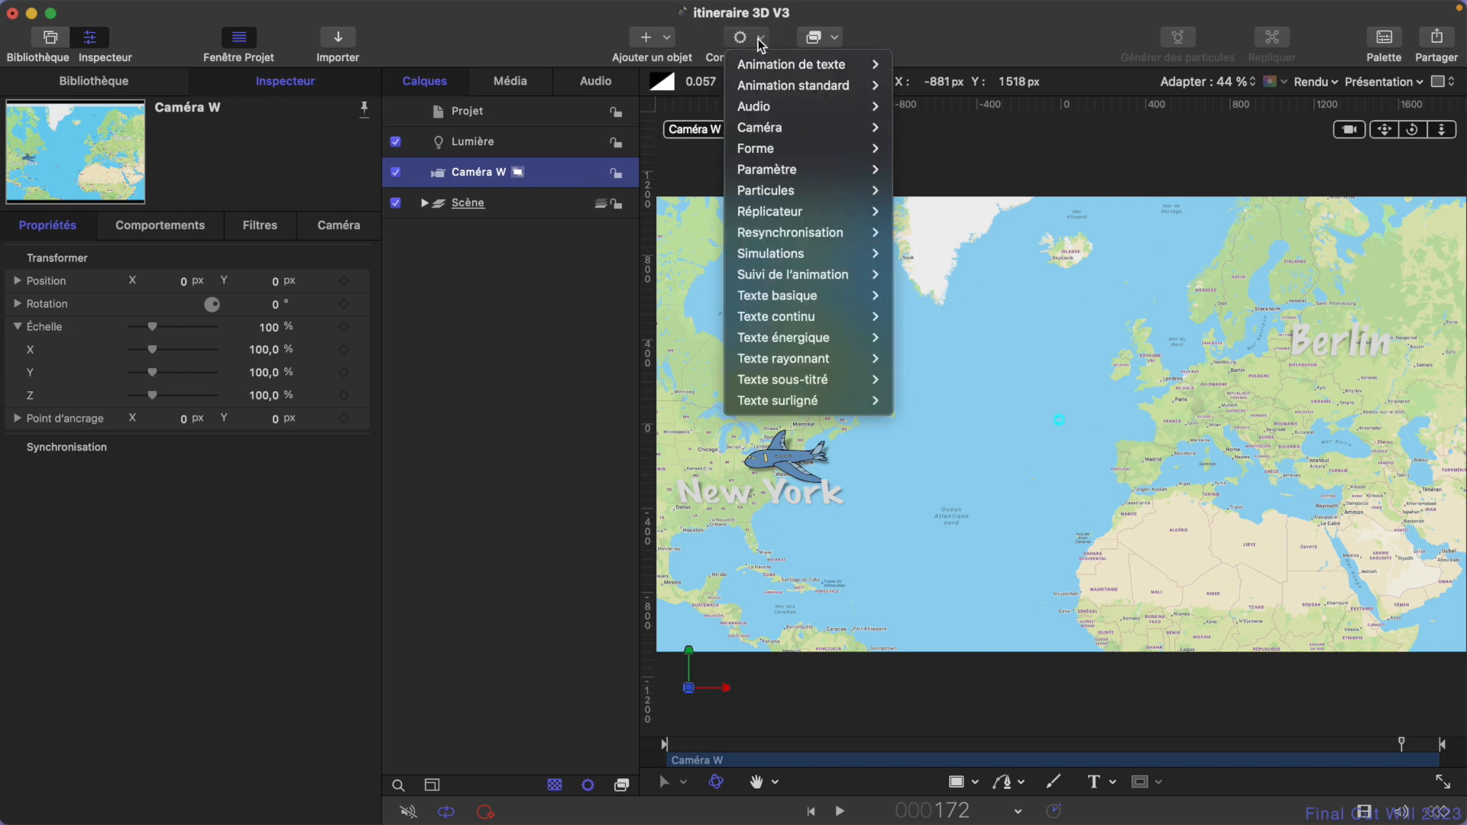
pyautogui.moveTo(773, 132)
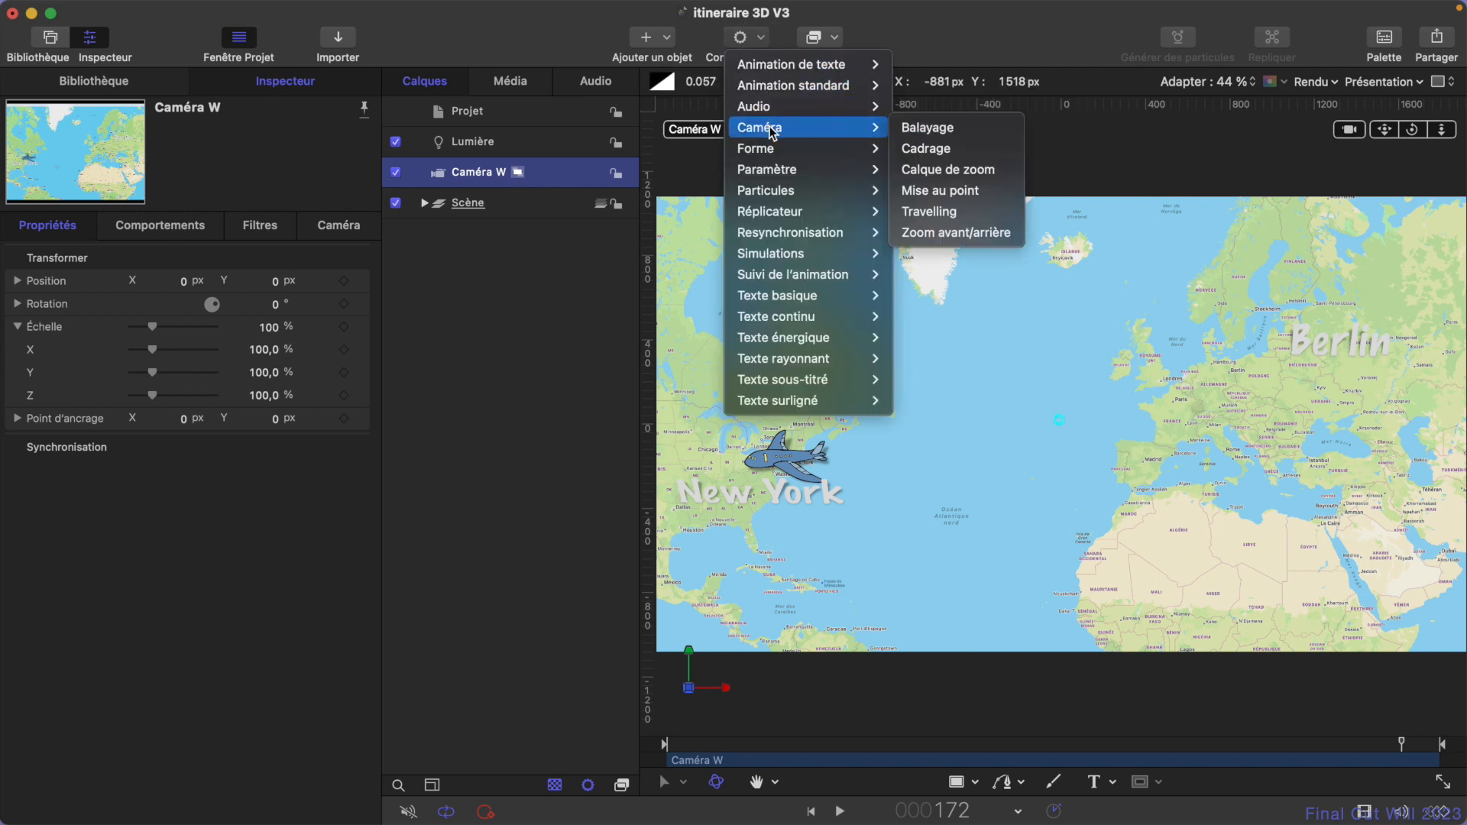
pyautogui.click(958, 128)
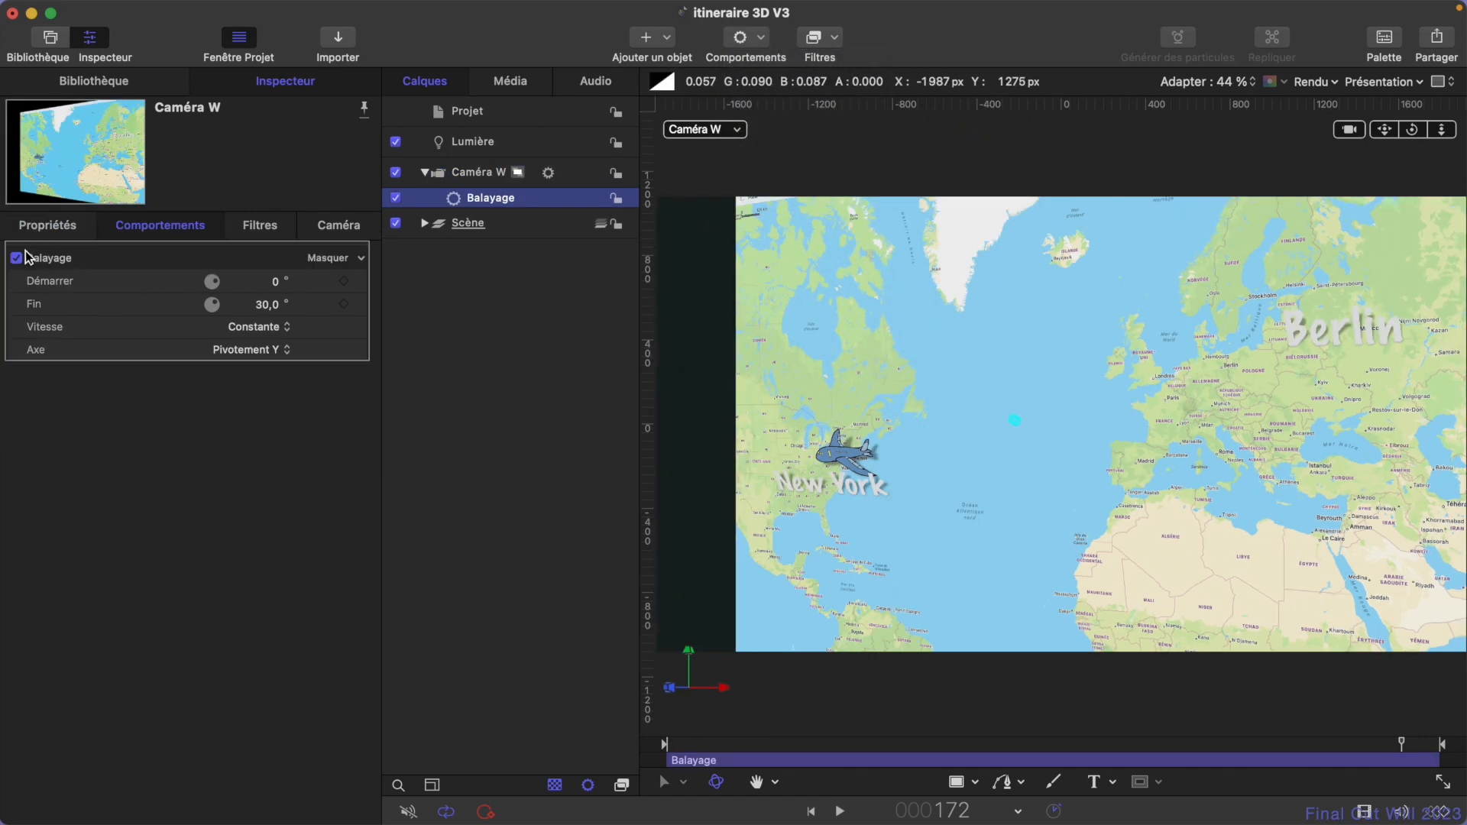
# - Examine the Balayage behavior's description and preview among the camera behaviors in the library, and return to its parameters
pyautogui.click(99, 81)
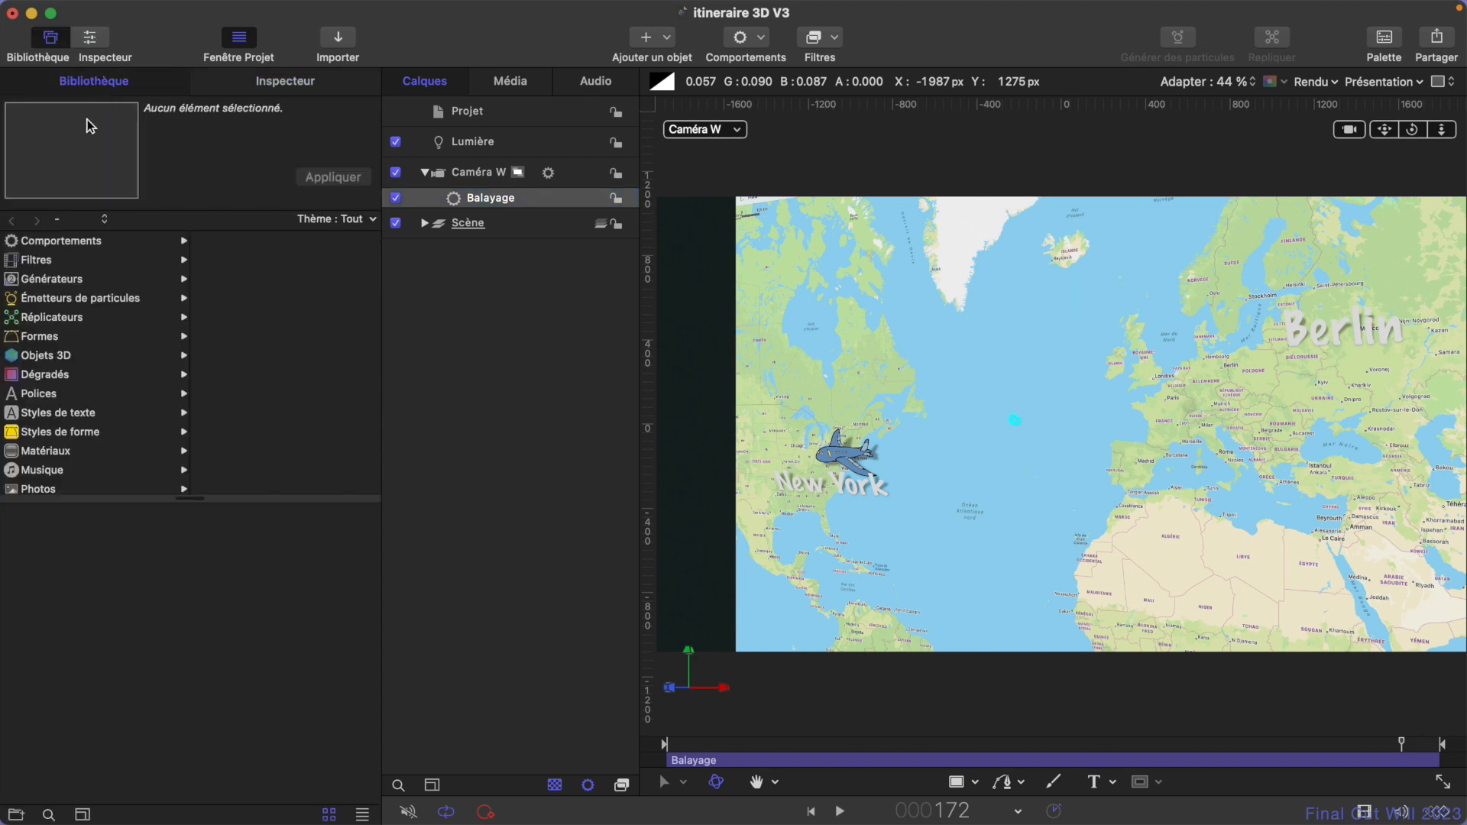
pyautogui.click(69, 241)
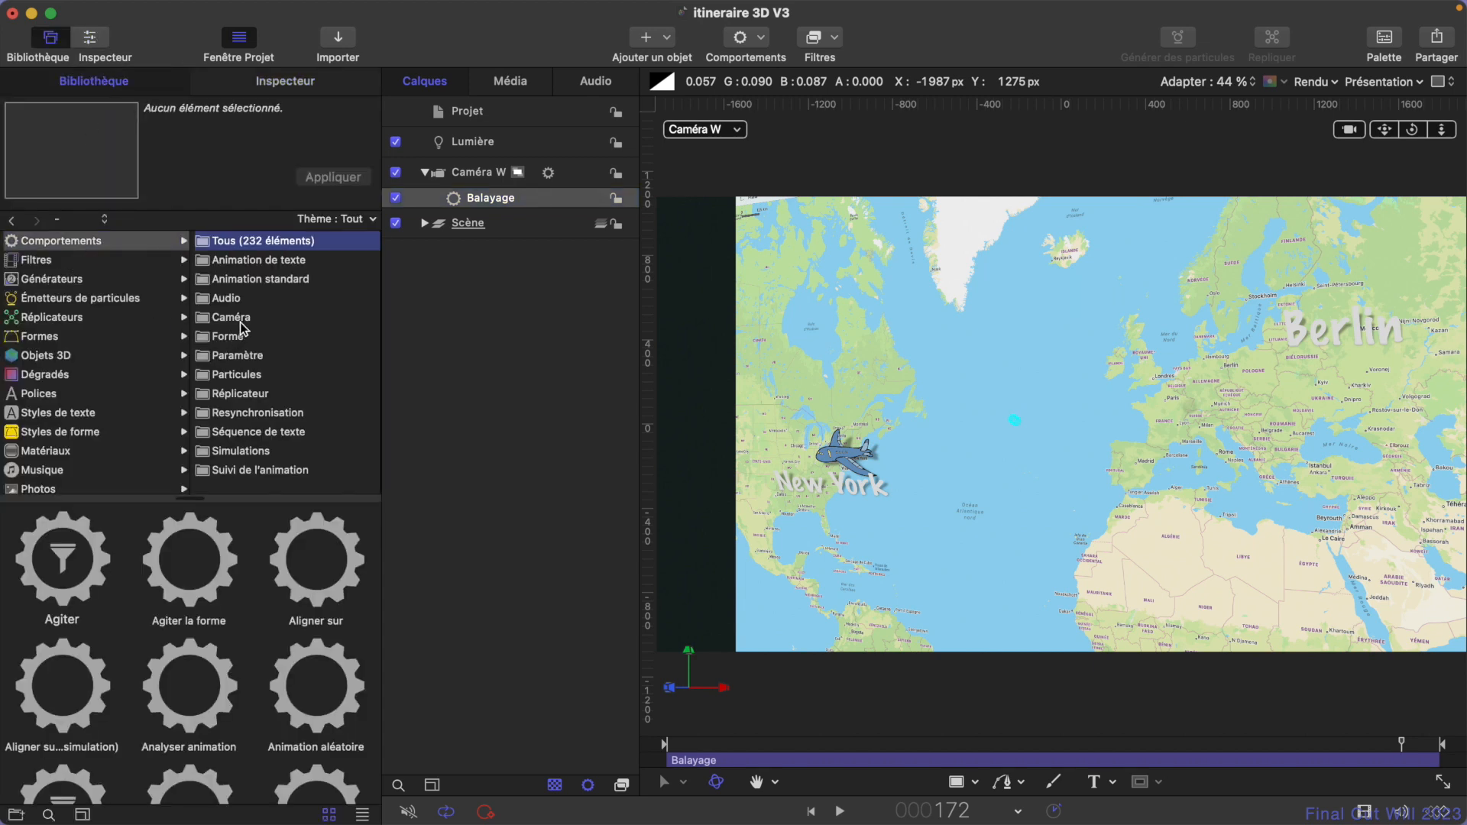
pyautogui.click(231, 318)
pyautogui.click(79, 564)
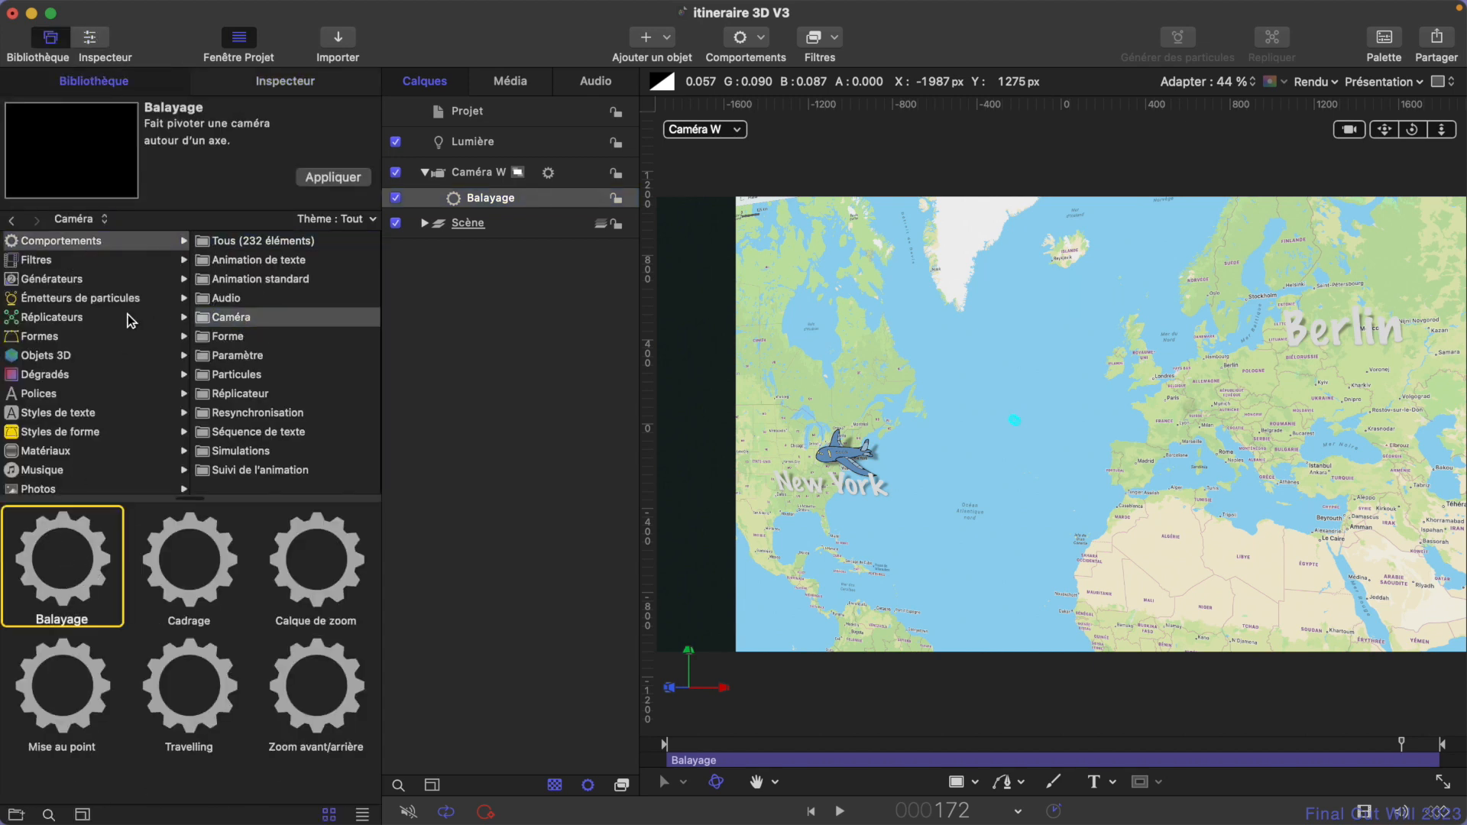
pyautogui.moveTo(102, 178)
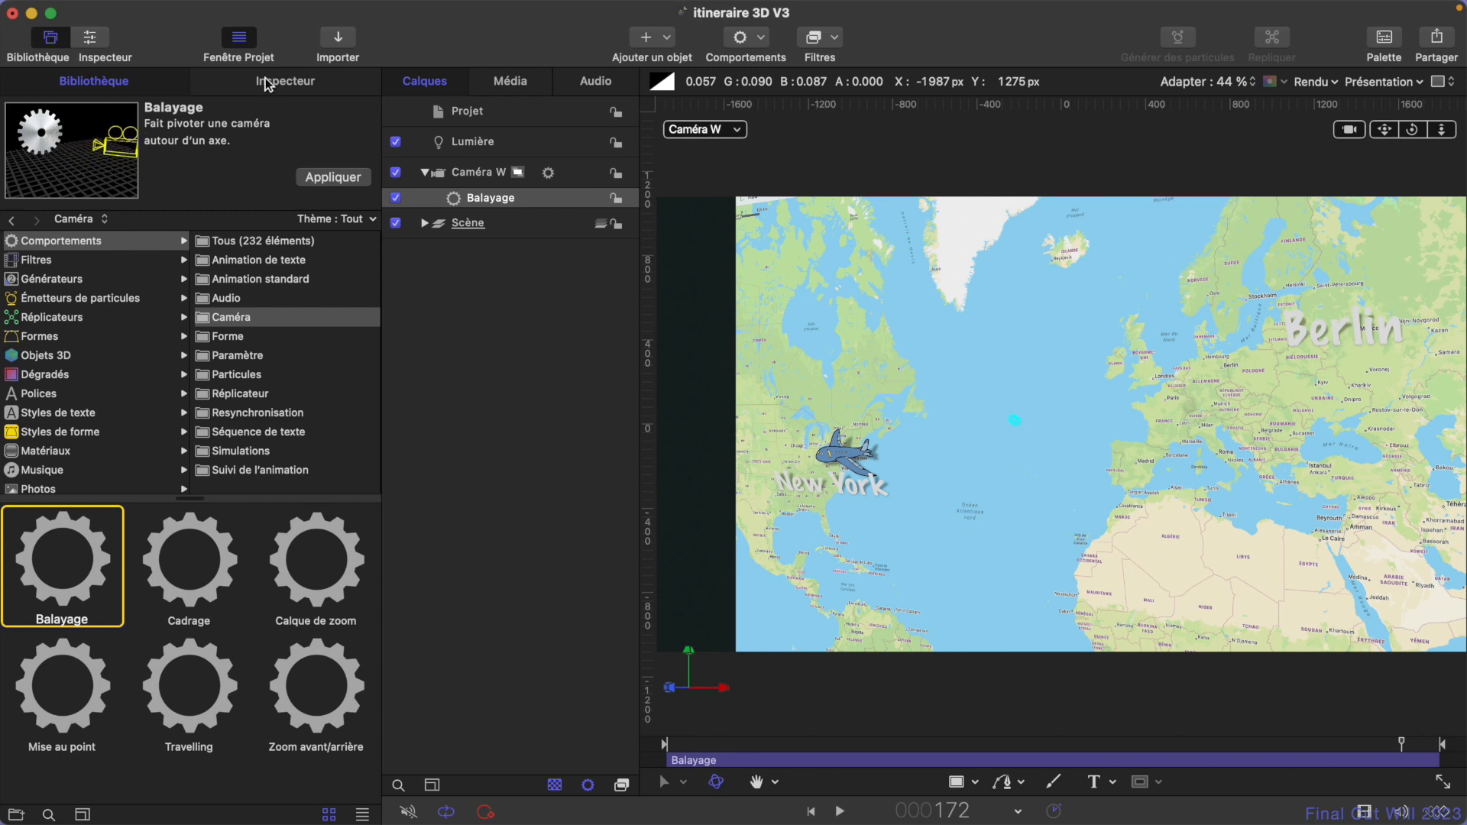
pyautogui.click(285, 81)
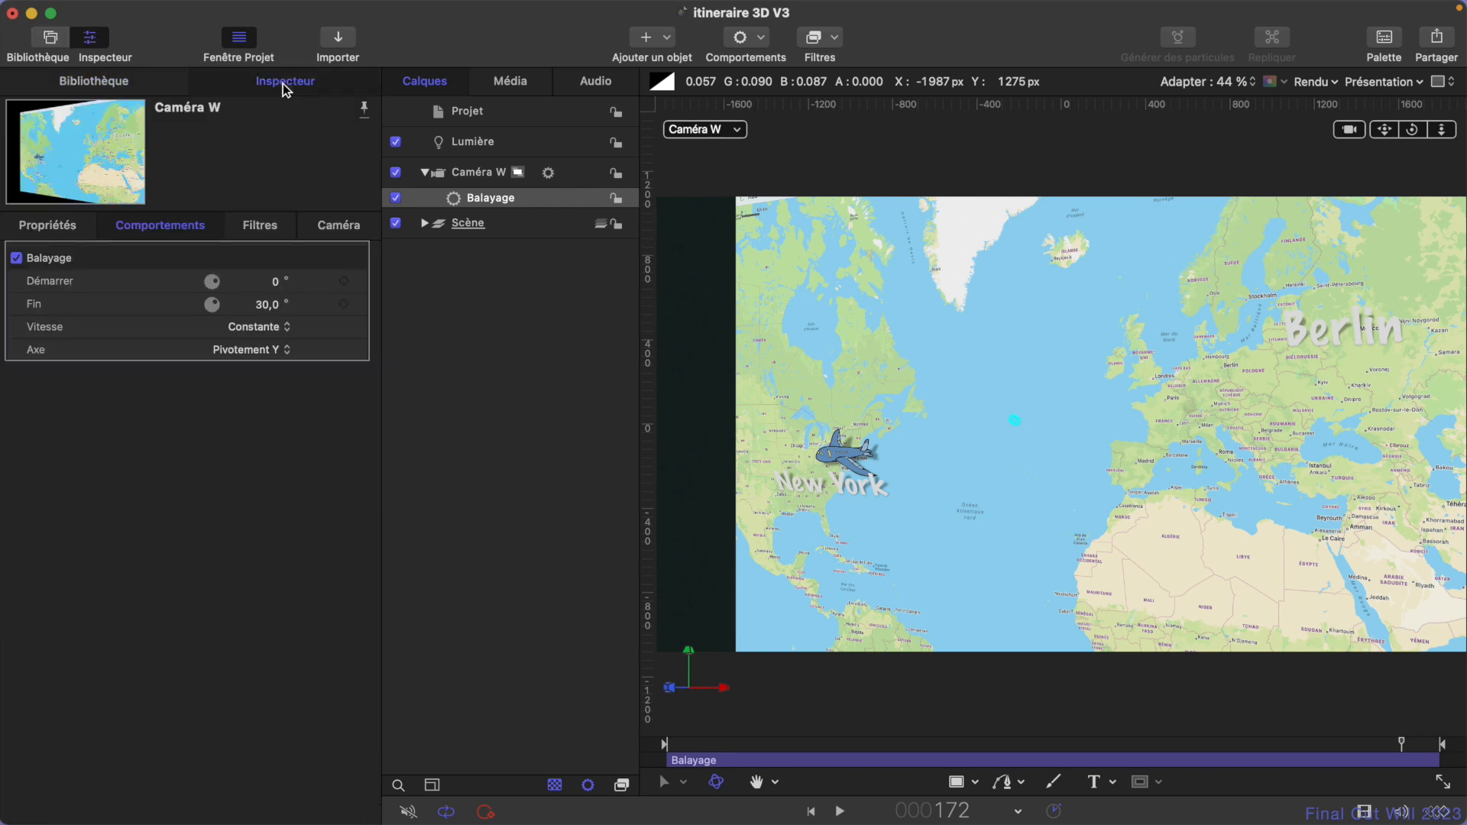
# - Select Caméra W, switch the view to Perspective, and play the animation while orbiting to examine the camera's sweep around the map
pyautogui.click(574, 180)
pyautogui.click(489, 172)
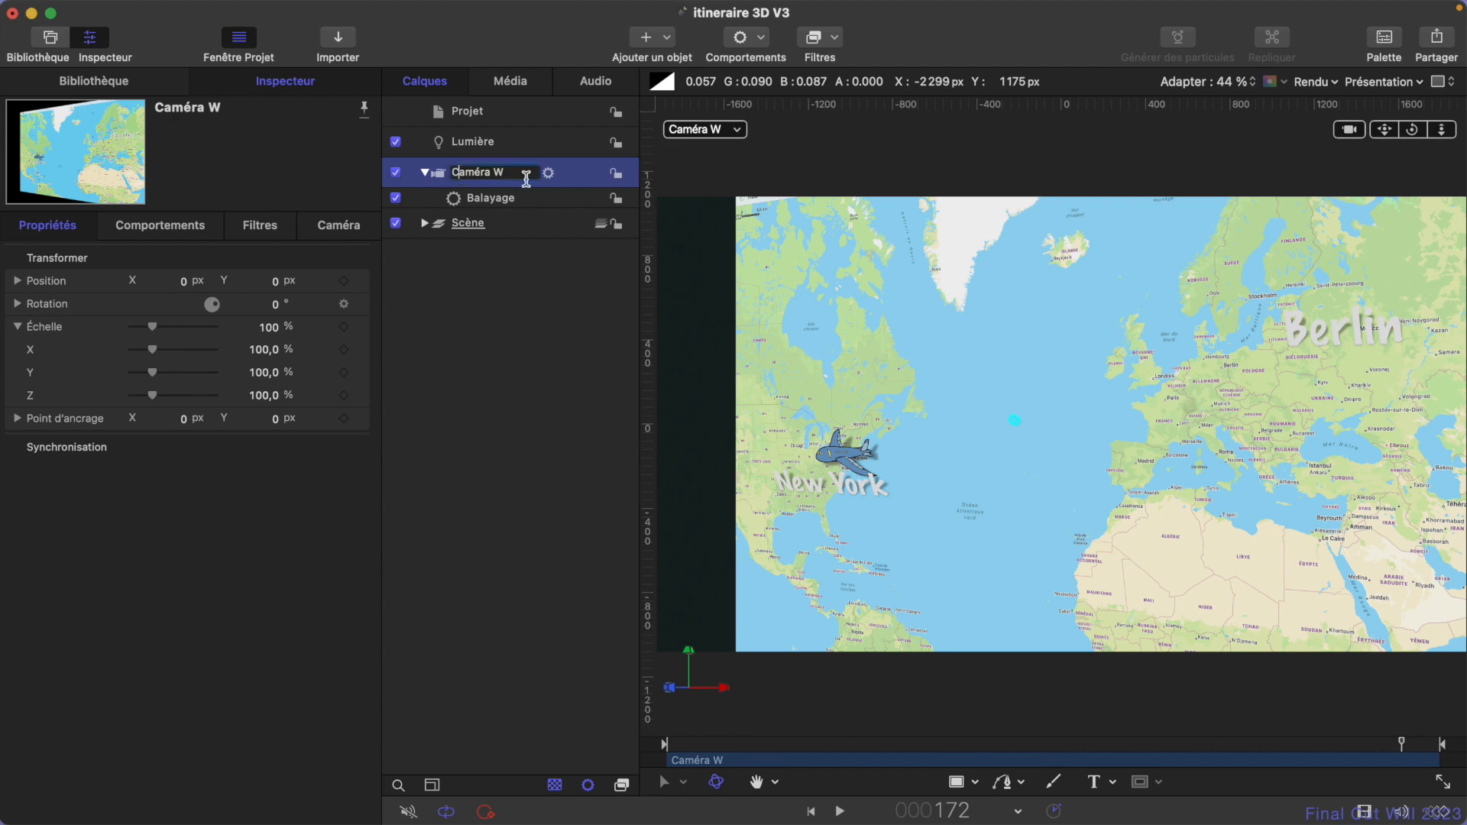
pyautogui.click(730, 128)
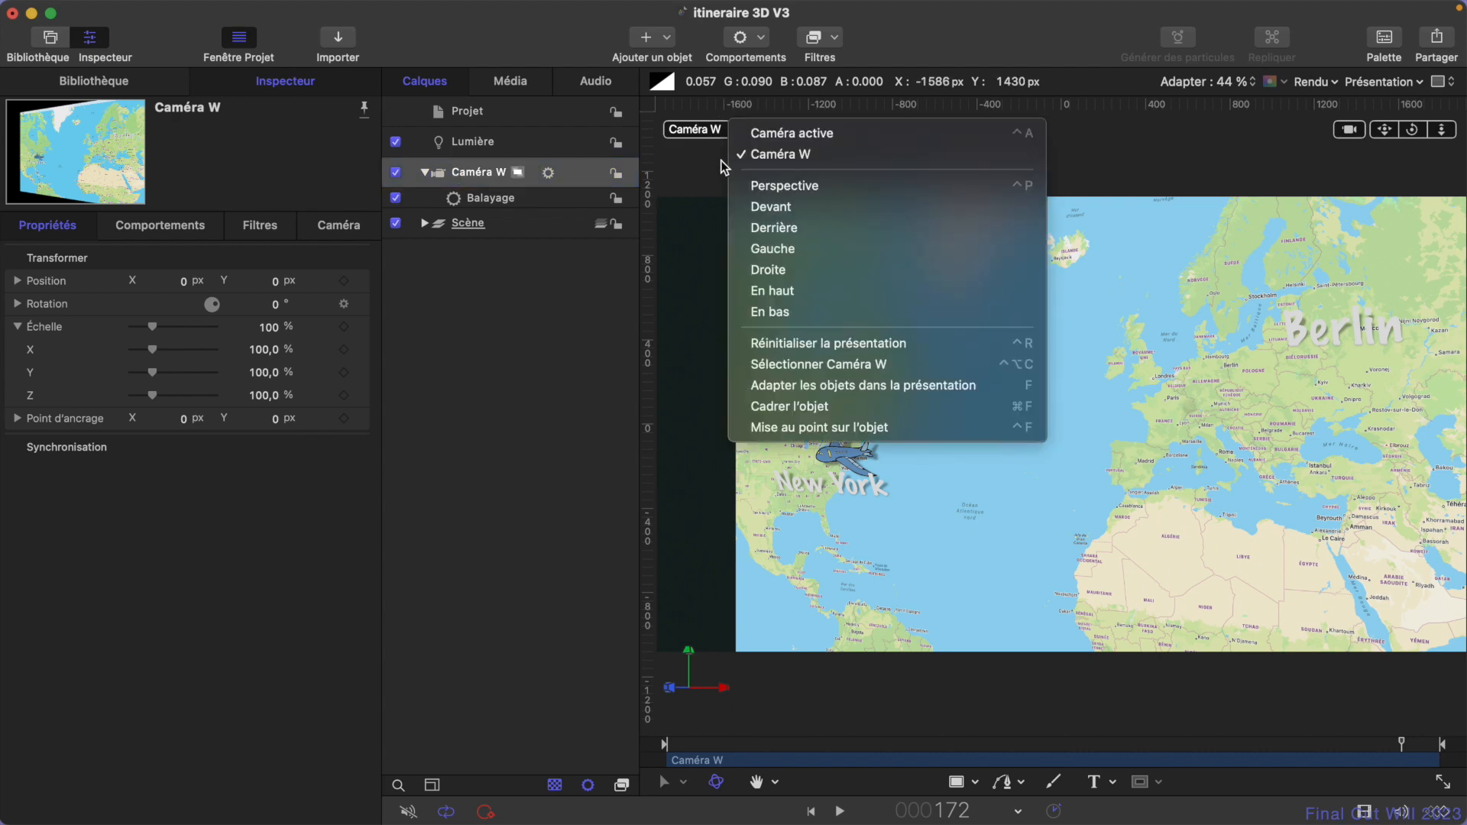
pyautogui.click(774, 188)
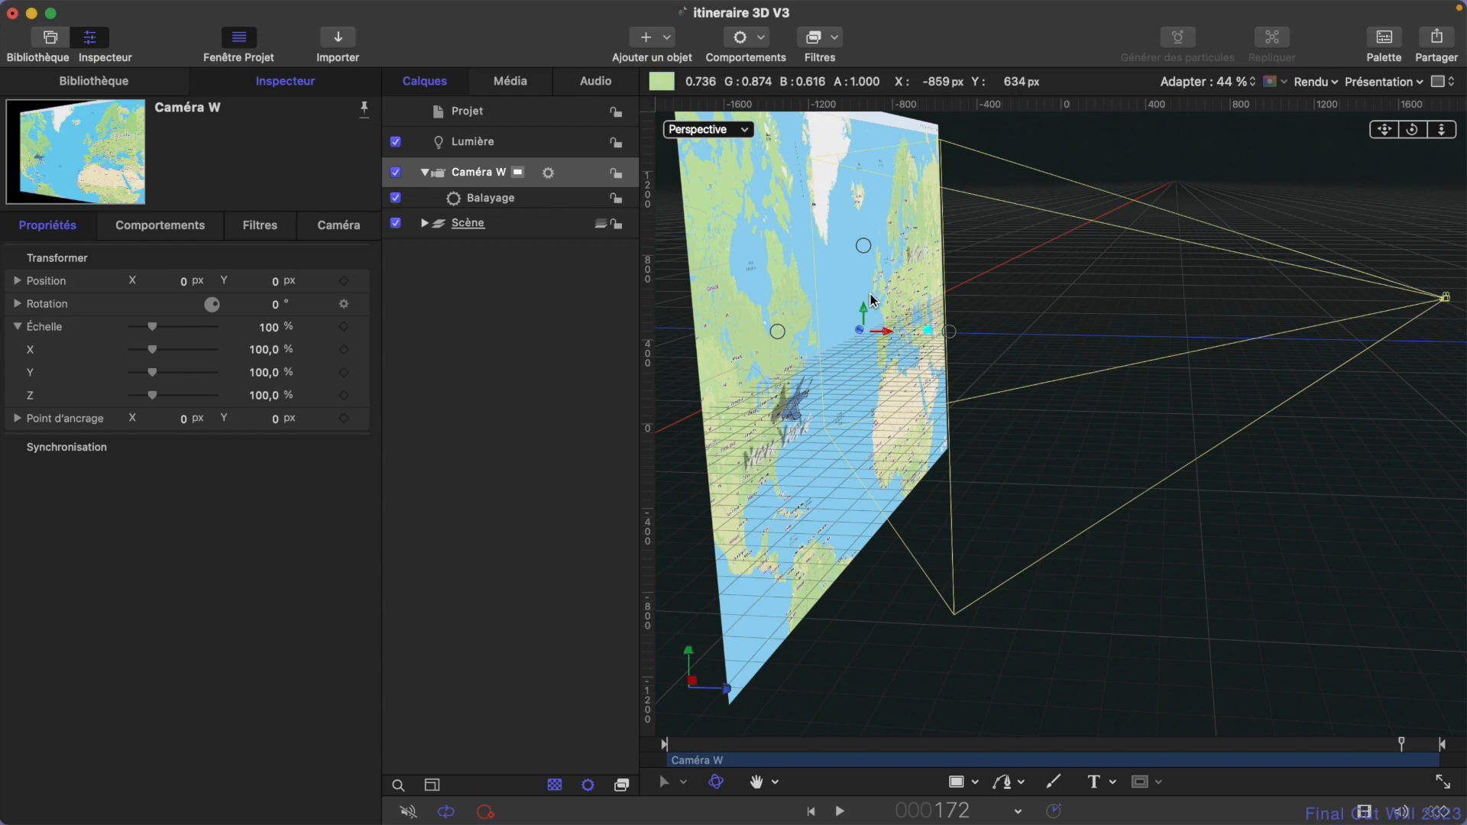
pyautogui.moveTo(1414, 130); pyautogui.dragTo(1368, 133)
pyautogui.press('space')
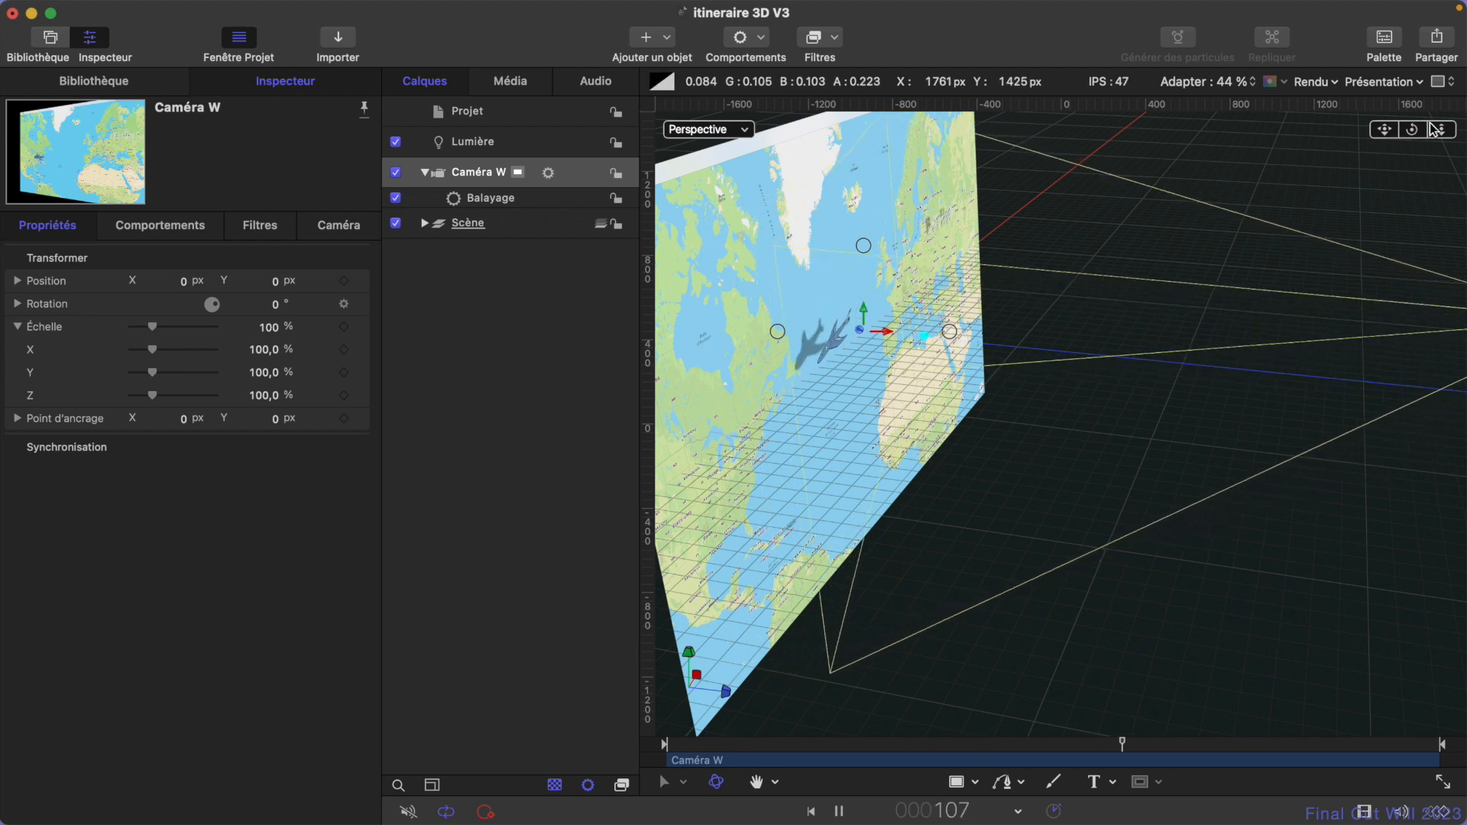
pyautogui.moveTo(1416, 133); pyautogui.dragTo(1406, 133)
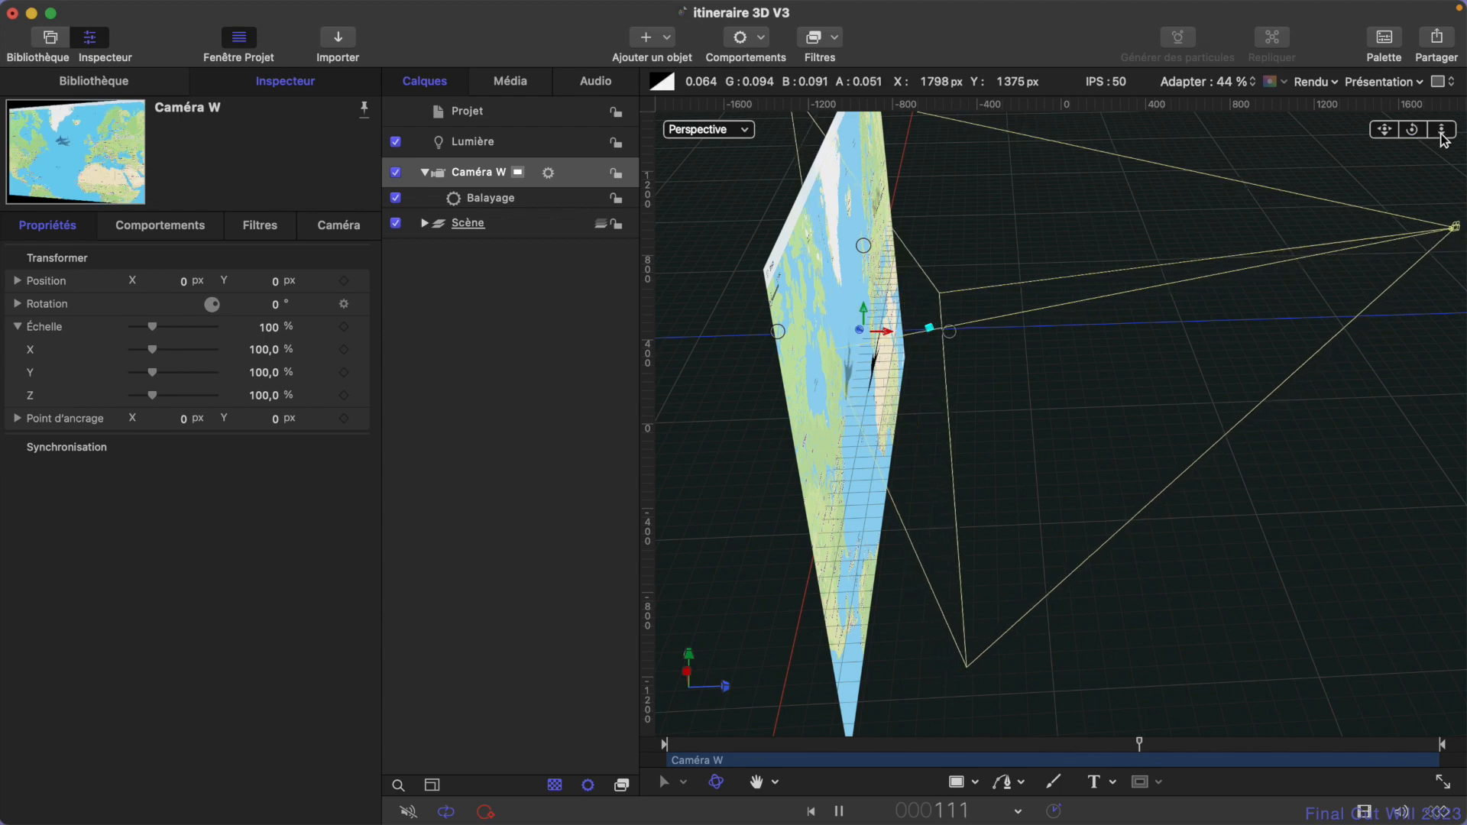
pyautogui.moveTo(1442, 133); pyautogui.dragTo(1382, 134)
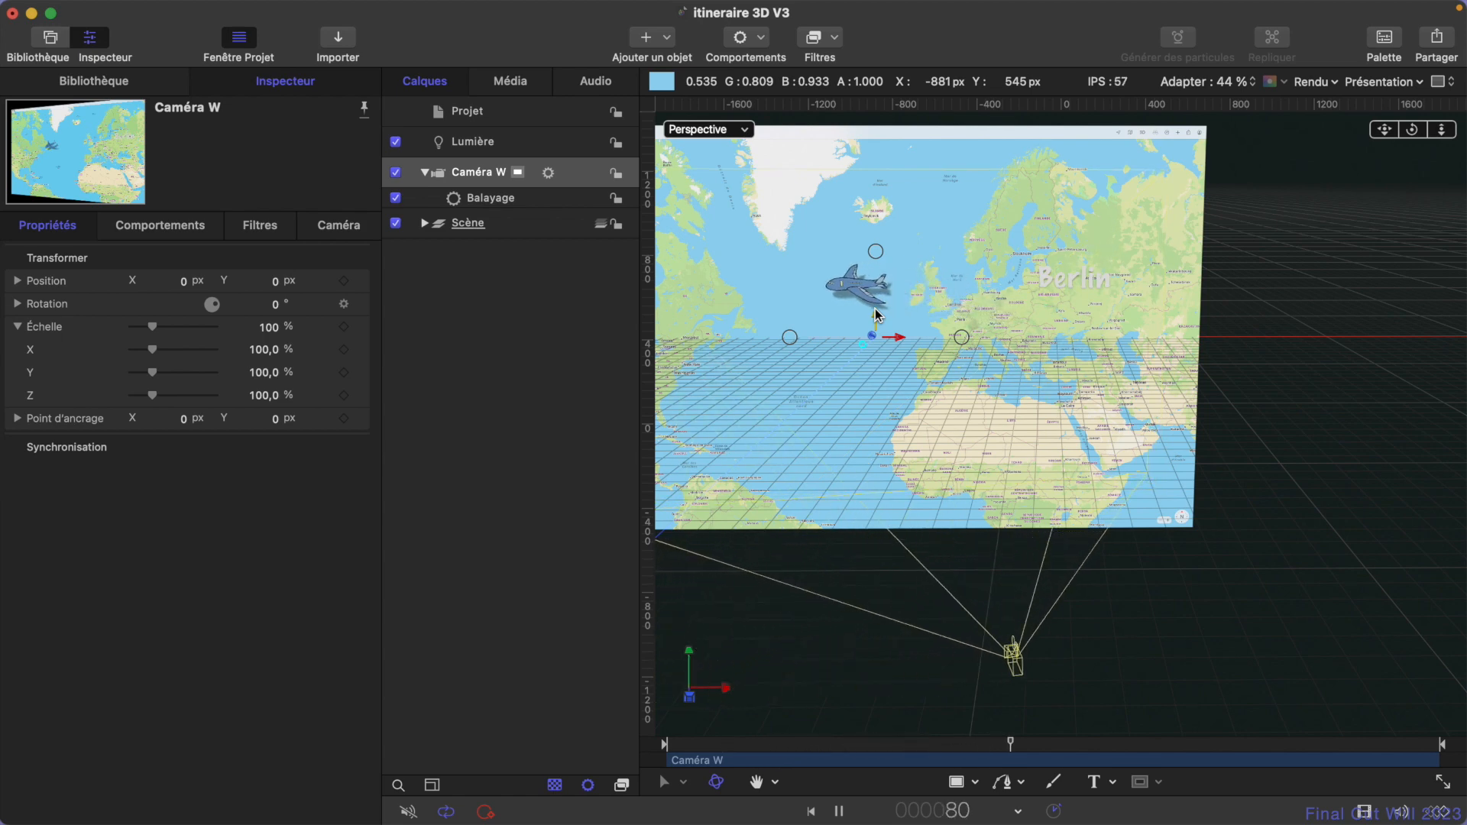
pyautogui.press('space')
# - Return to the Caméra W view and scrub through the animation to frame 180
pyautogui.click(733, 134)
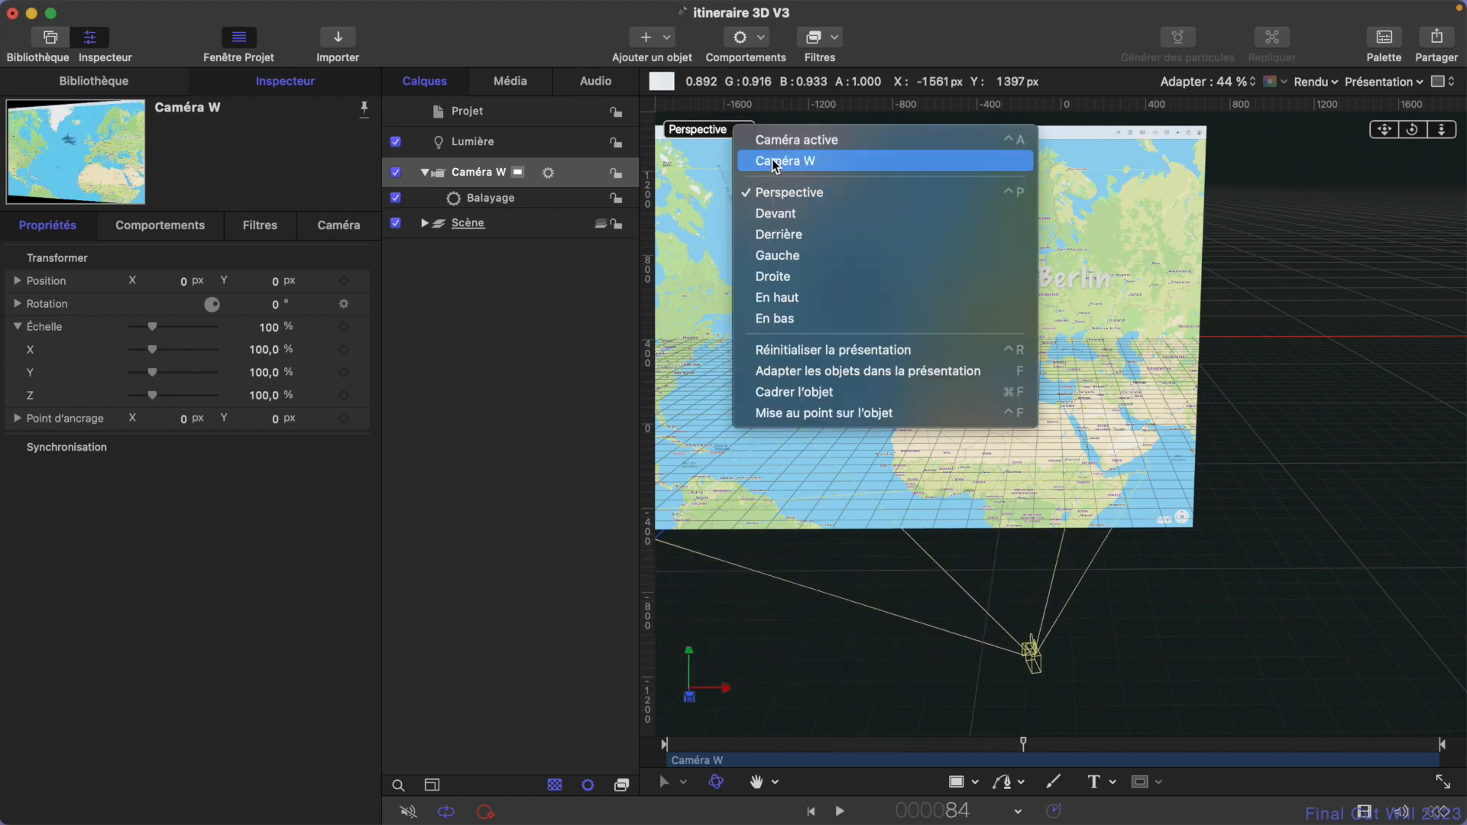
pyautogui.click(773, 159)
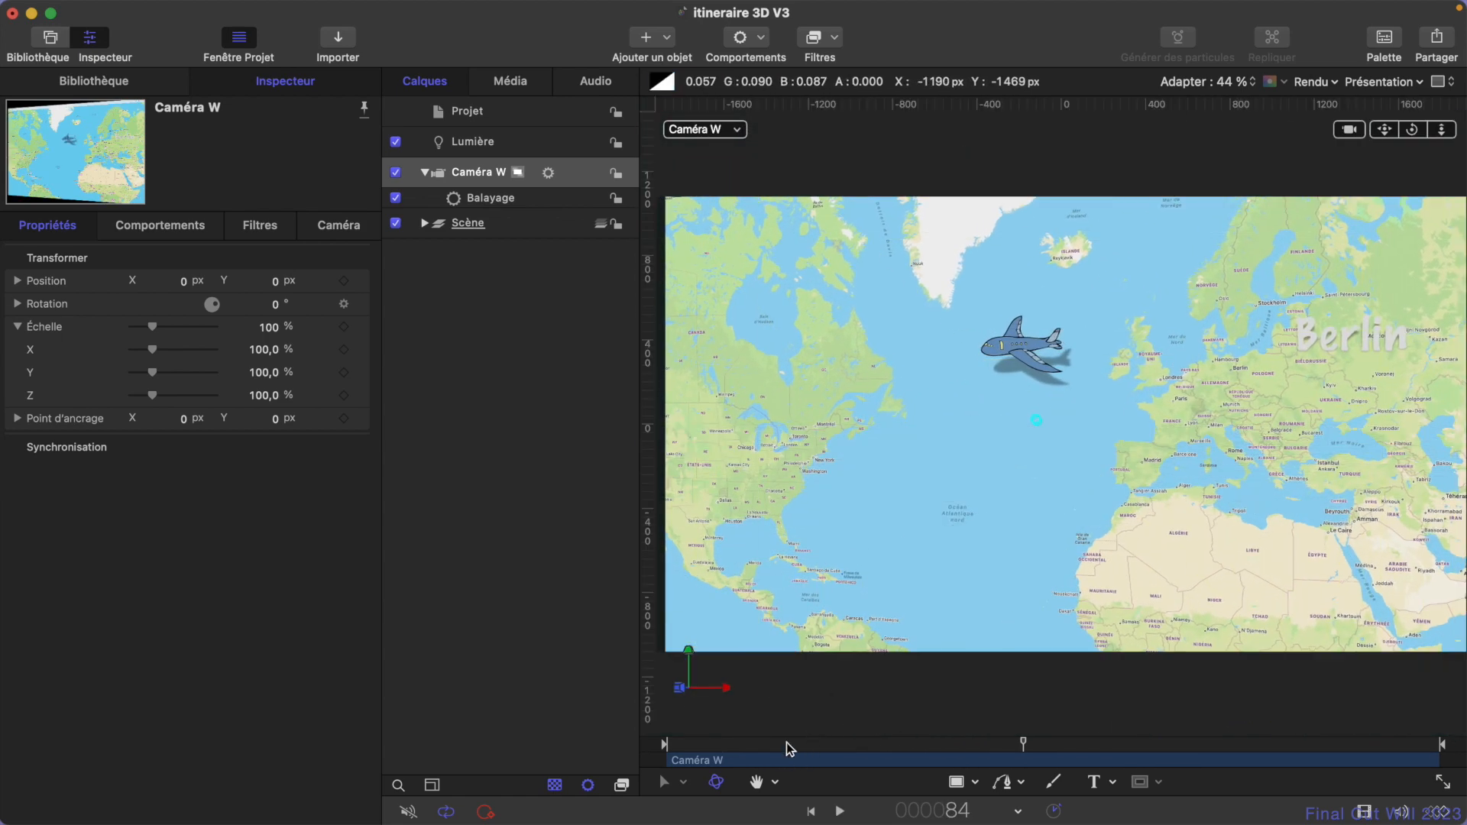
pyautogui.moveTo(791, 745); pyautogui.dragTo(1462, 695)
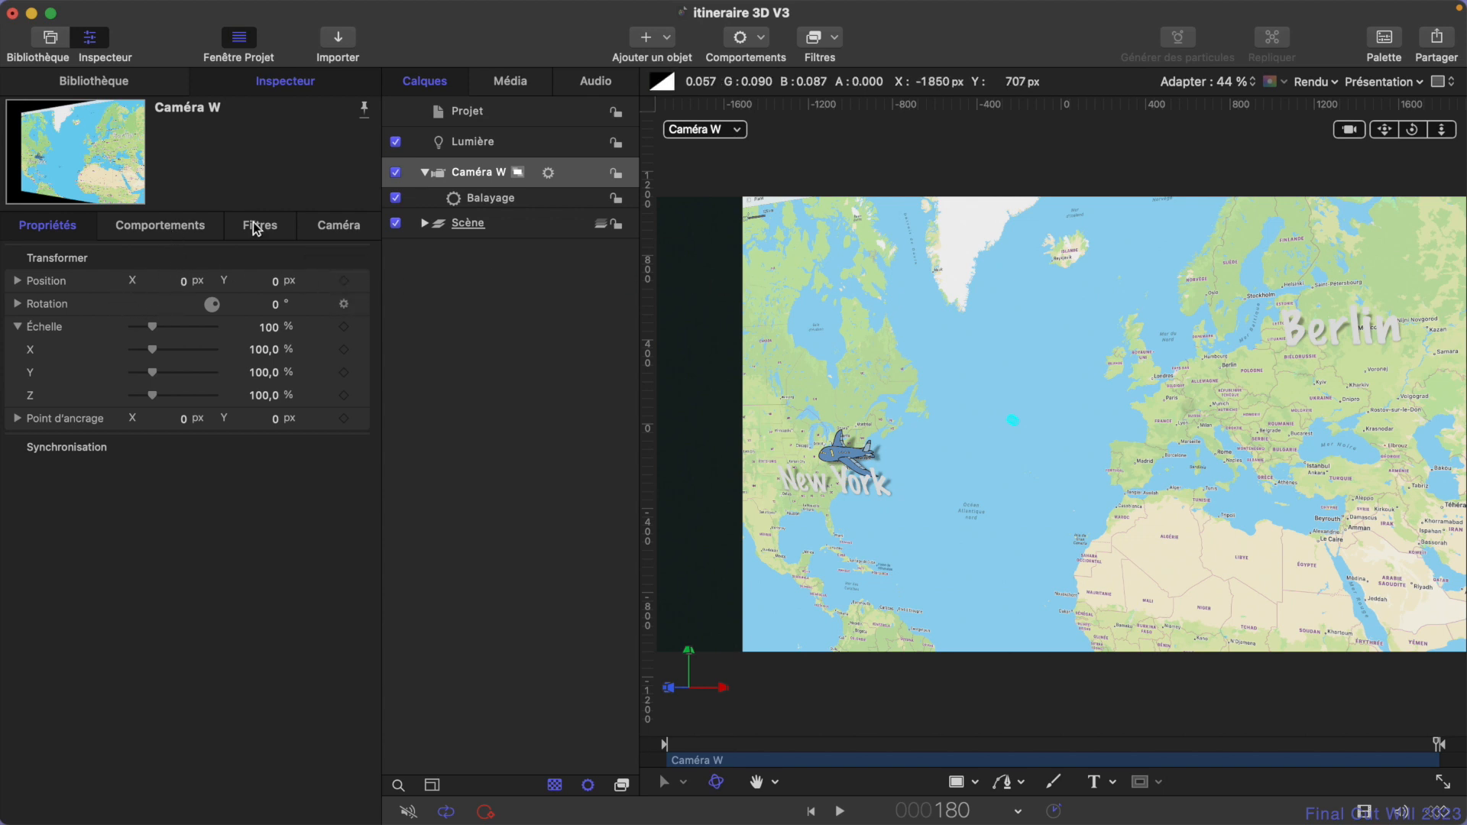
# - Set the Balayage behavior's start angle to -15° and end angle to 15°, and scrub the animation from its first frame
pyautogui.click(154, 234)
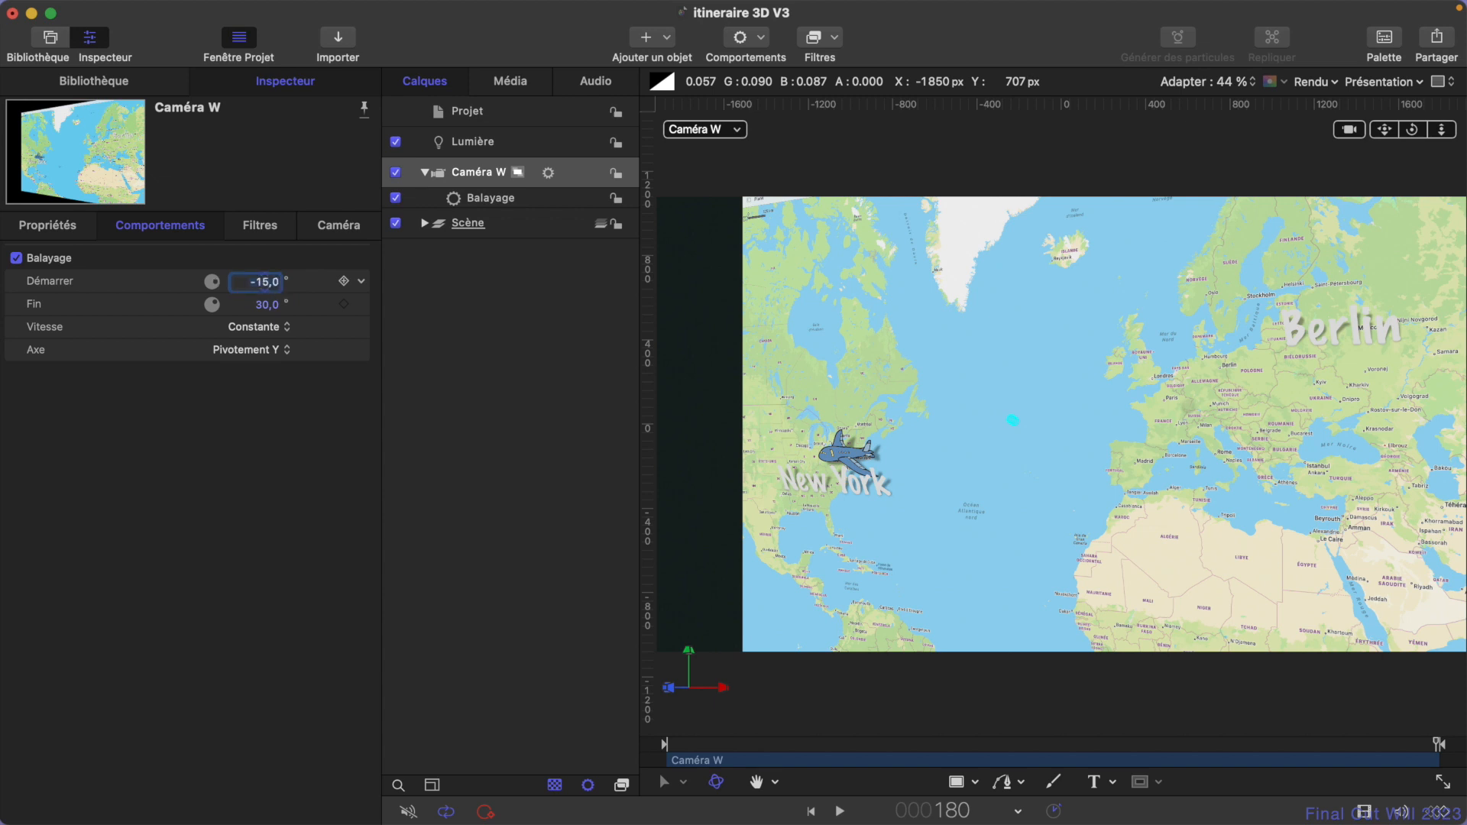
pyautogui.click(263, 305)
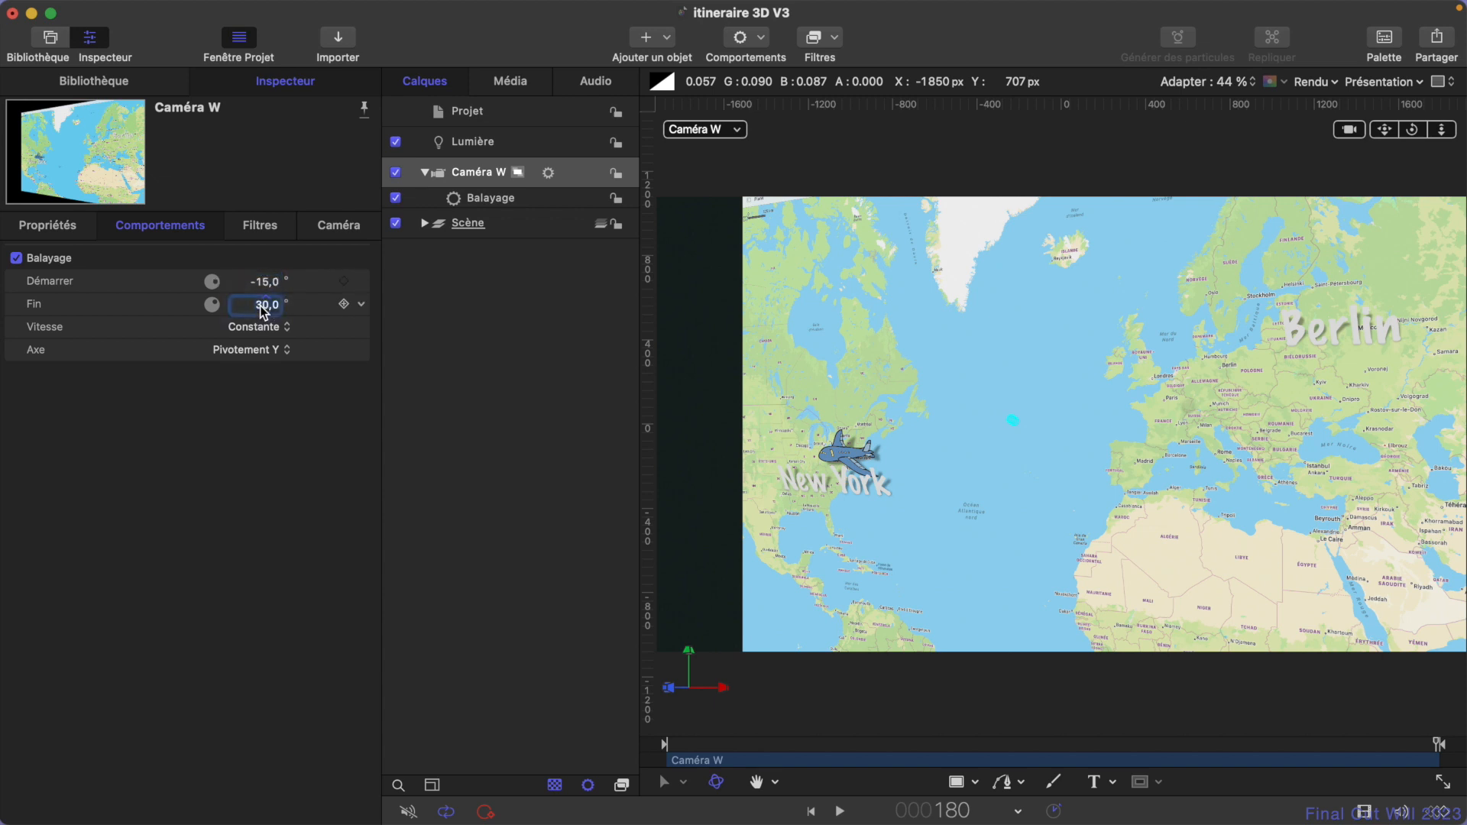
pyautogui.write('15')
pyautogui.press('Return')
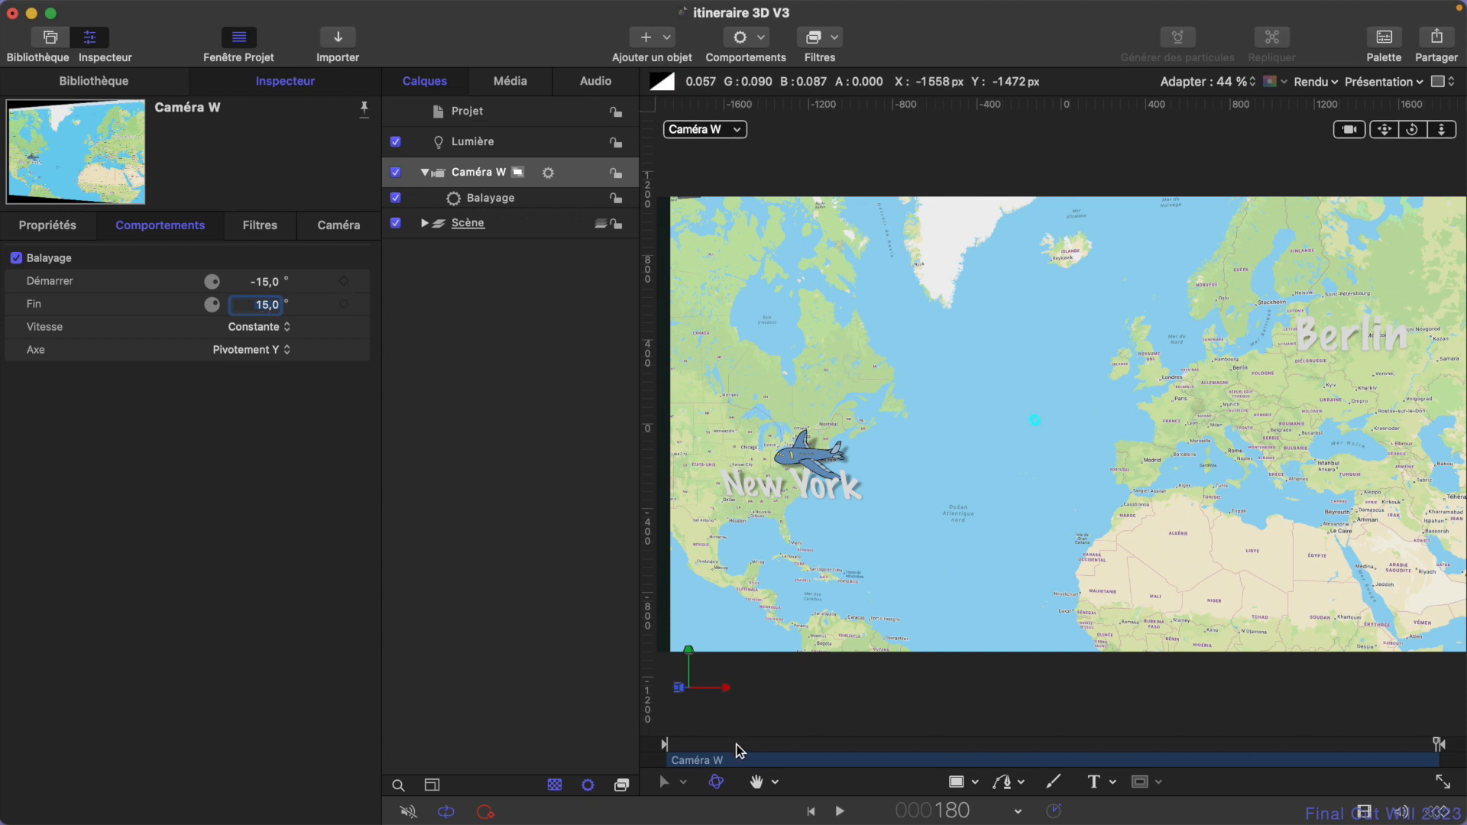
pyautogui.press('Home')
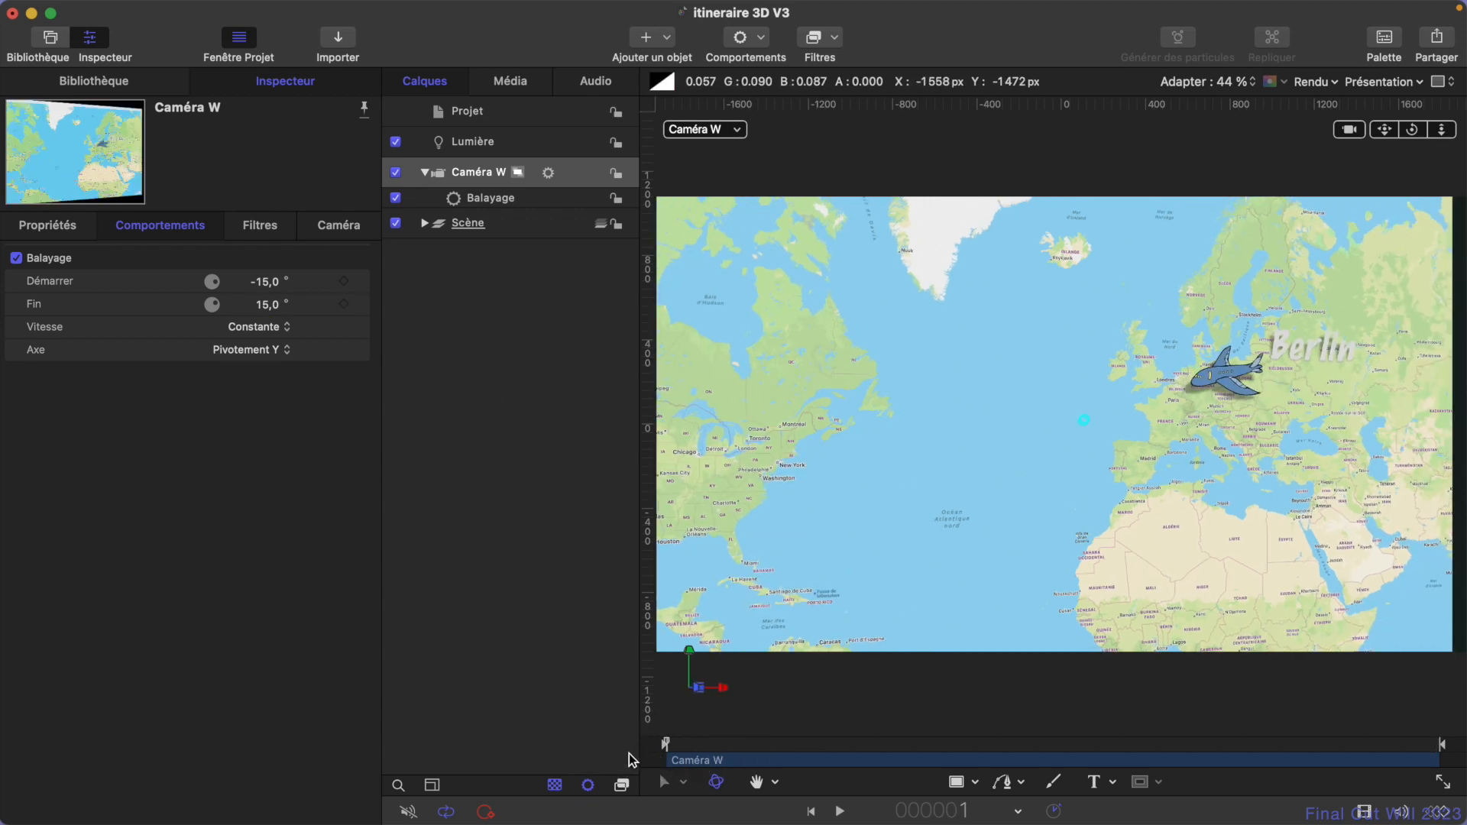
pyautogui.moveTo(667, 743); pyautogui.dragTo(515, 390)
# - Set Caméra W's Z position to -128 px
pyautogui.click(67, 228)
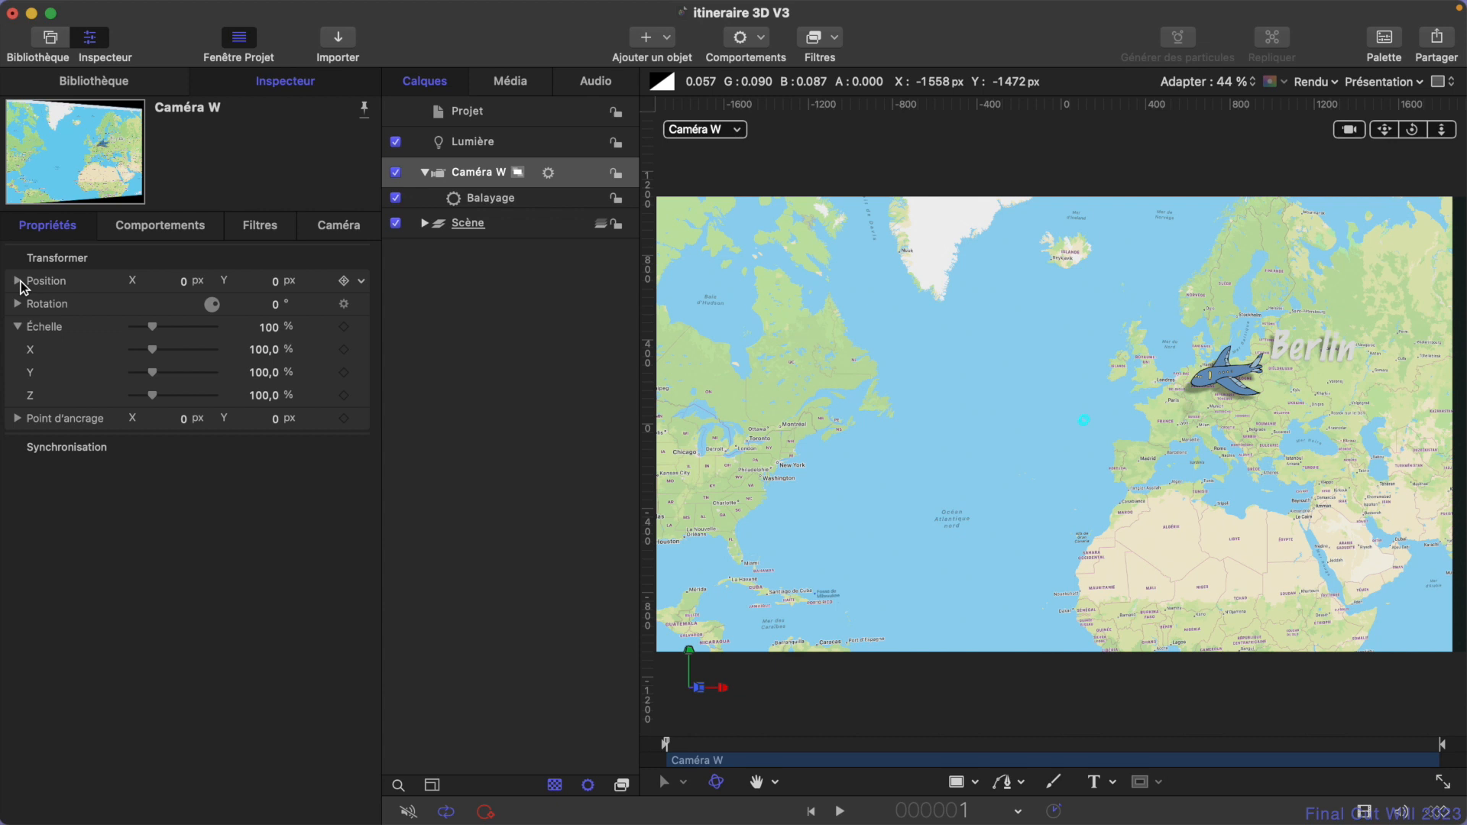
pyautogui.click(17, 281)
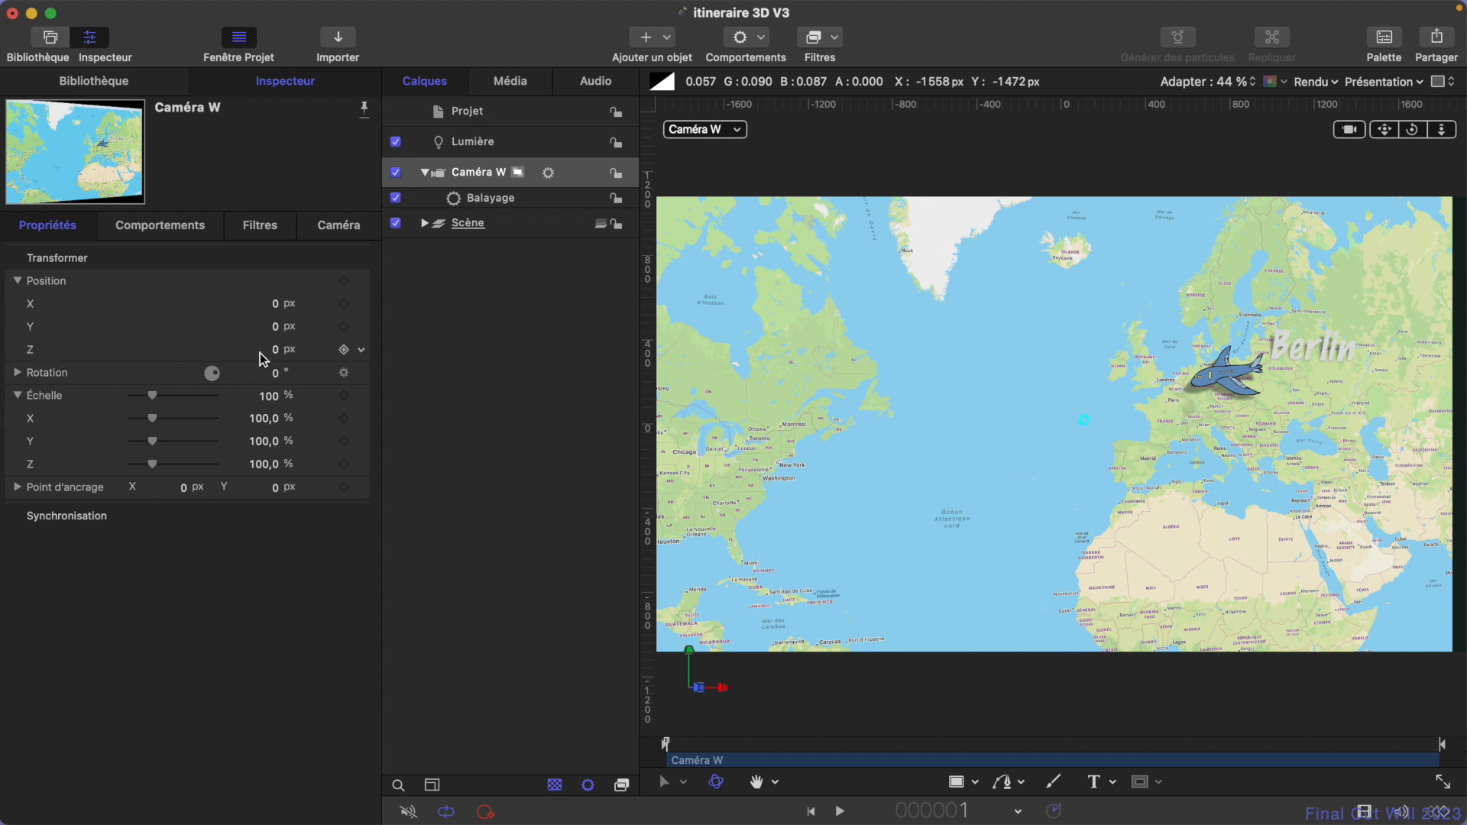
pyautogui.moveTo(277, 351)
pyautogui.mouseDown()
pyautogui.moveTo(333, 351)
pyautogui.moveTo(274, 348)
pyautogui.mouseUp()
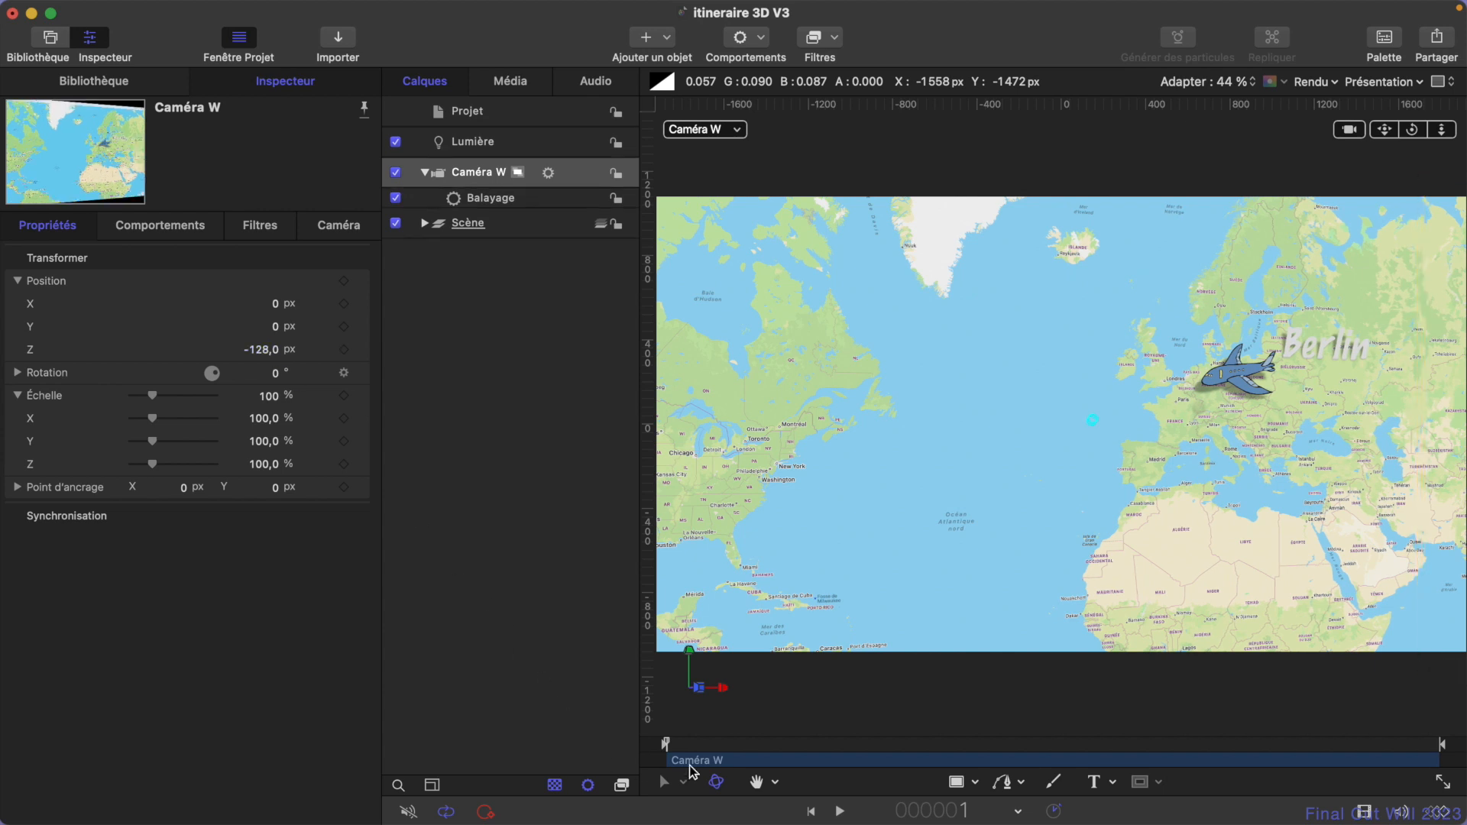
# - Scrub through the animation, enlarge the canvas to fill the window, and play the finished camera move
pyautogui.moveTo(776, 755); pyautogui.dragTo(445, 822)
pyautogui.click(1442, 783)
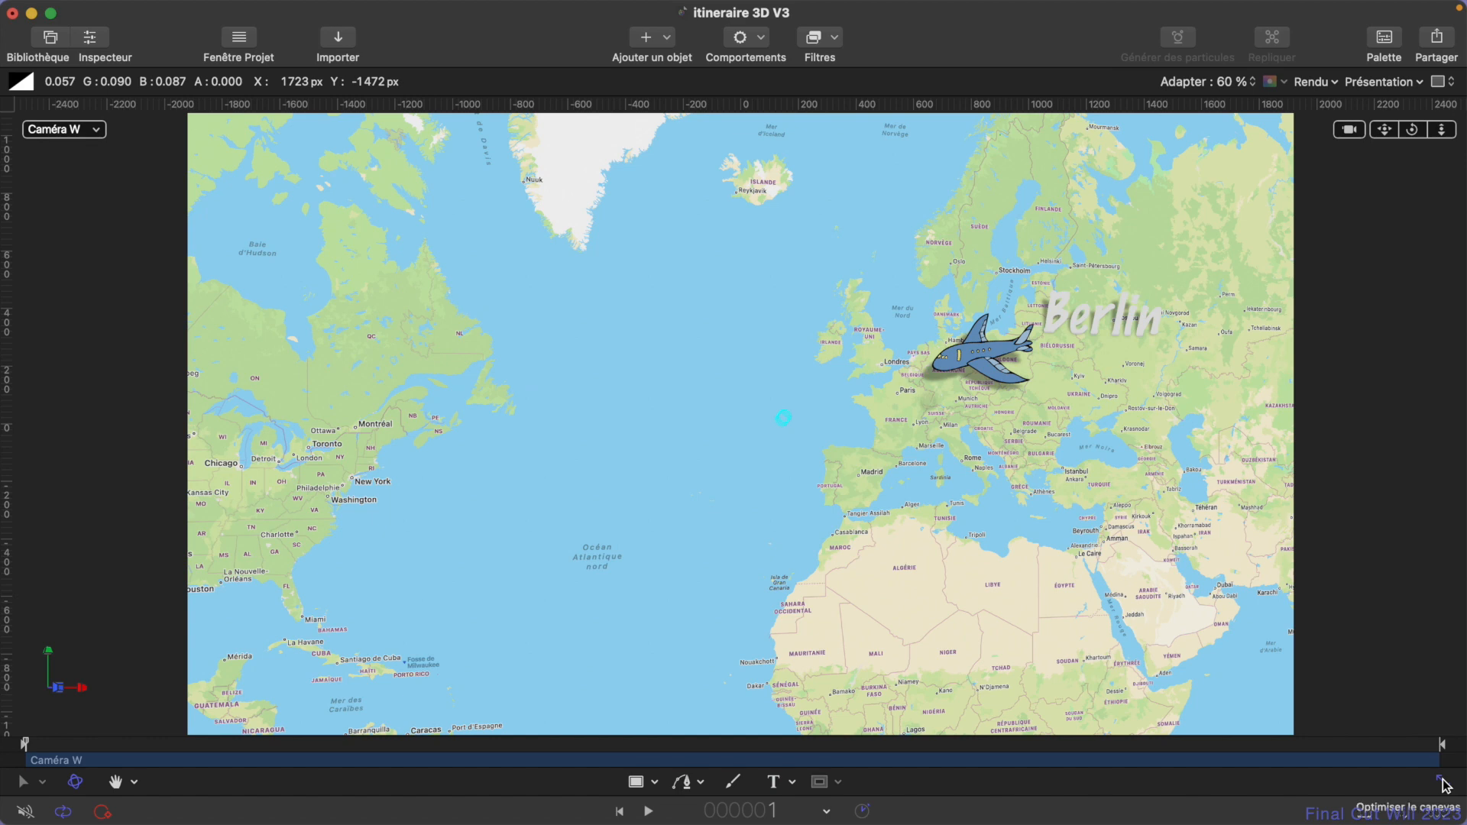
pyautogui.press('space')
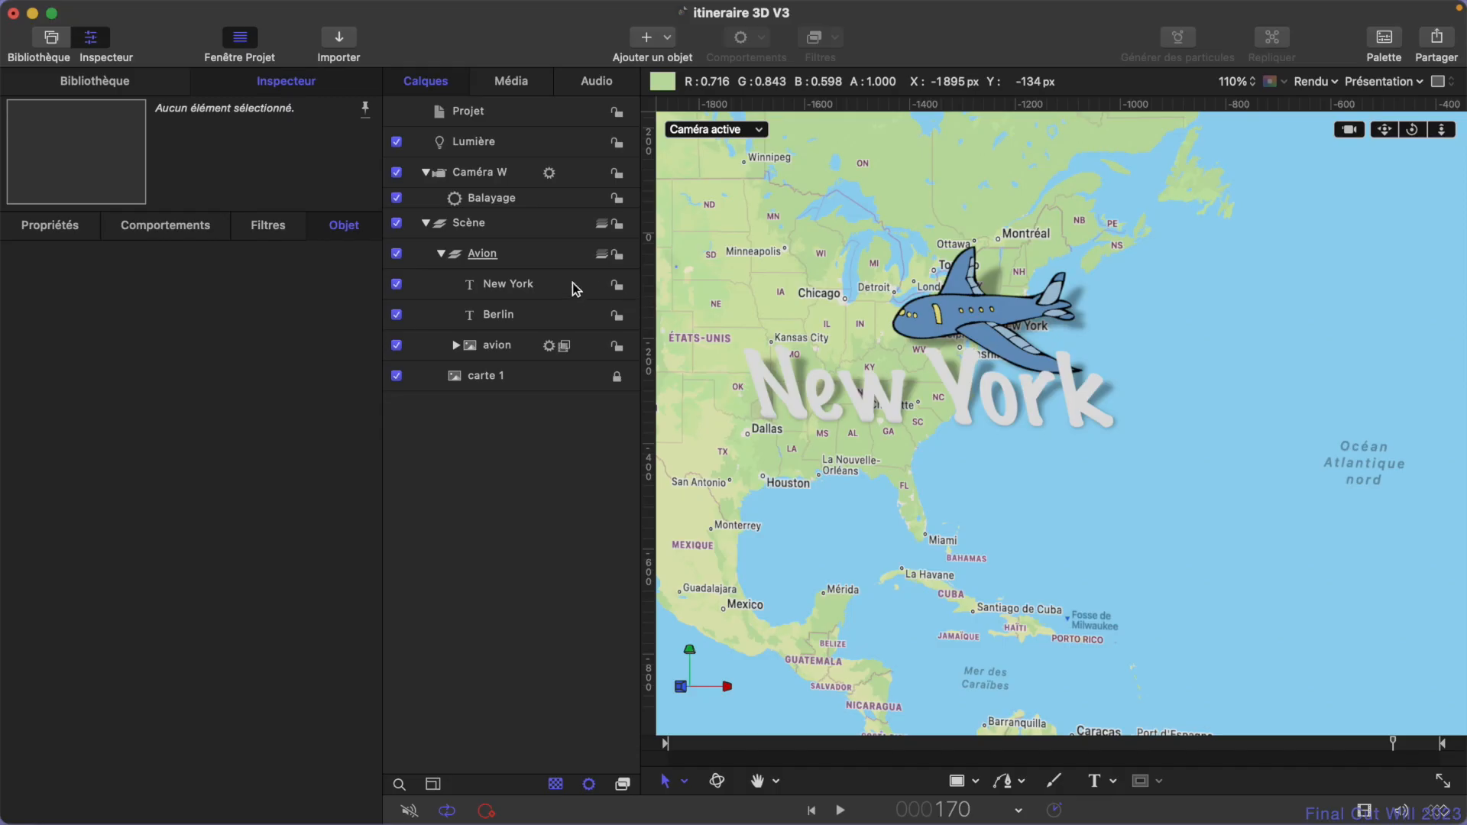
# - Turn the New York and Berlin titles into 3D text together
pyautogui.click(526, 285)
pyautogui.keyDown('shift'); pyautogui.click(510, 316); pyautogui.keyUp('shift')
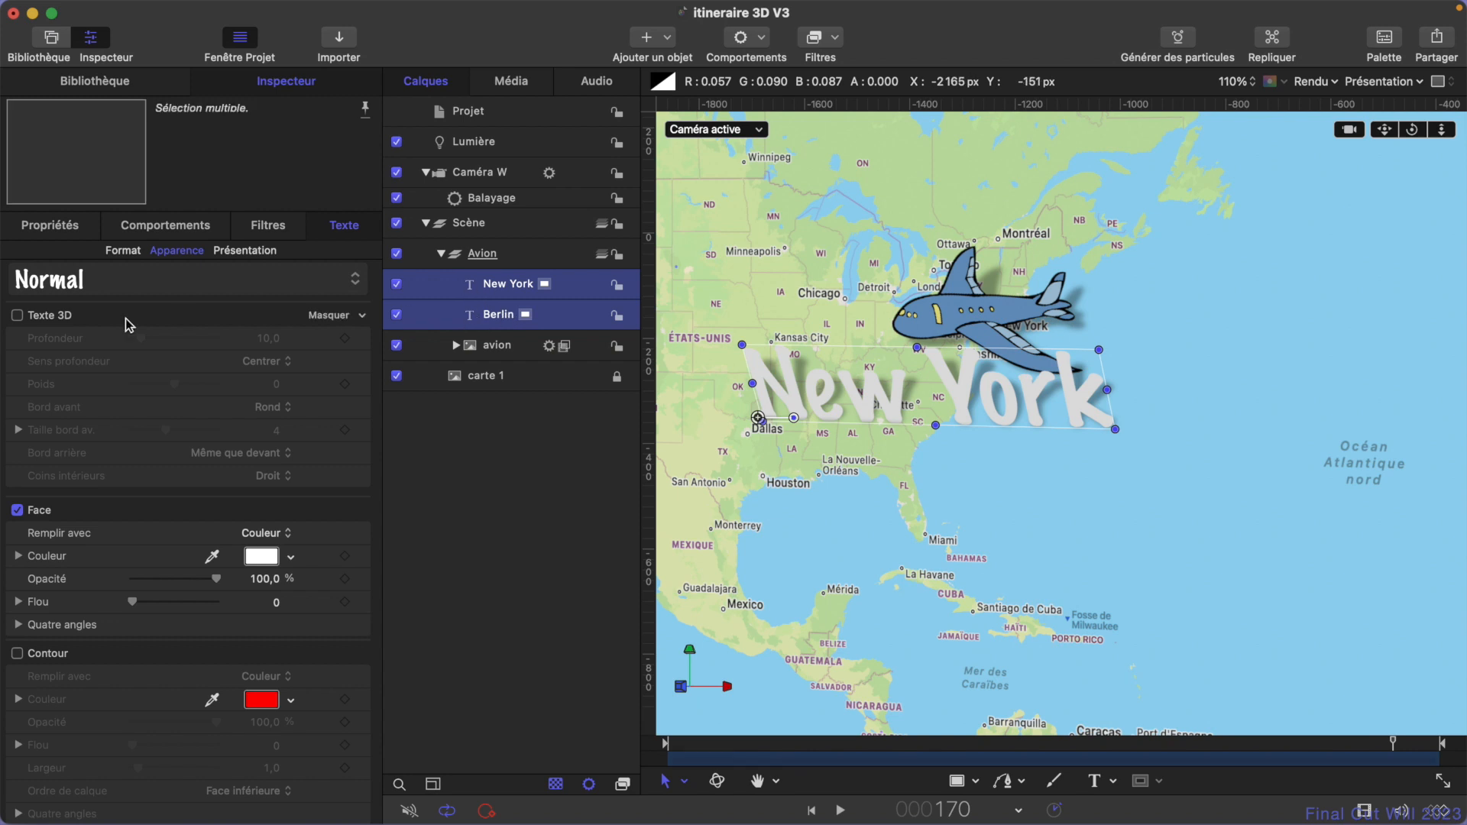
pyautogui.click(17, 316)
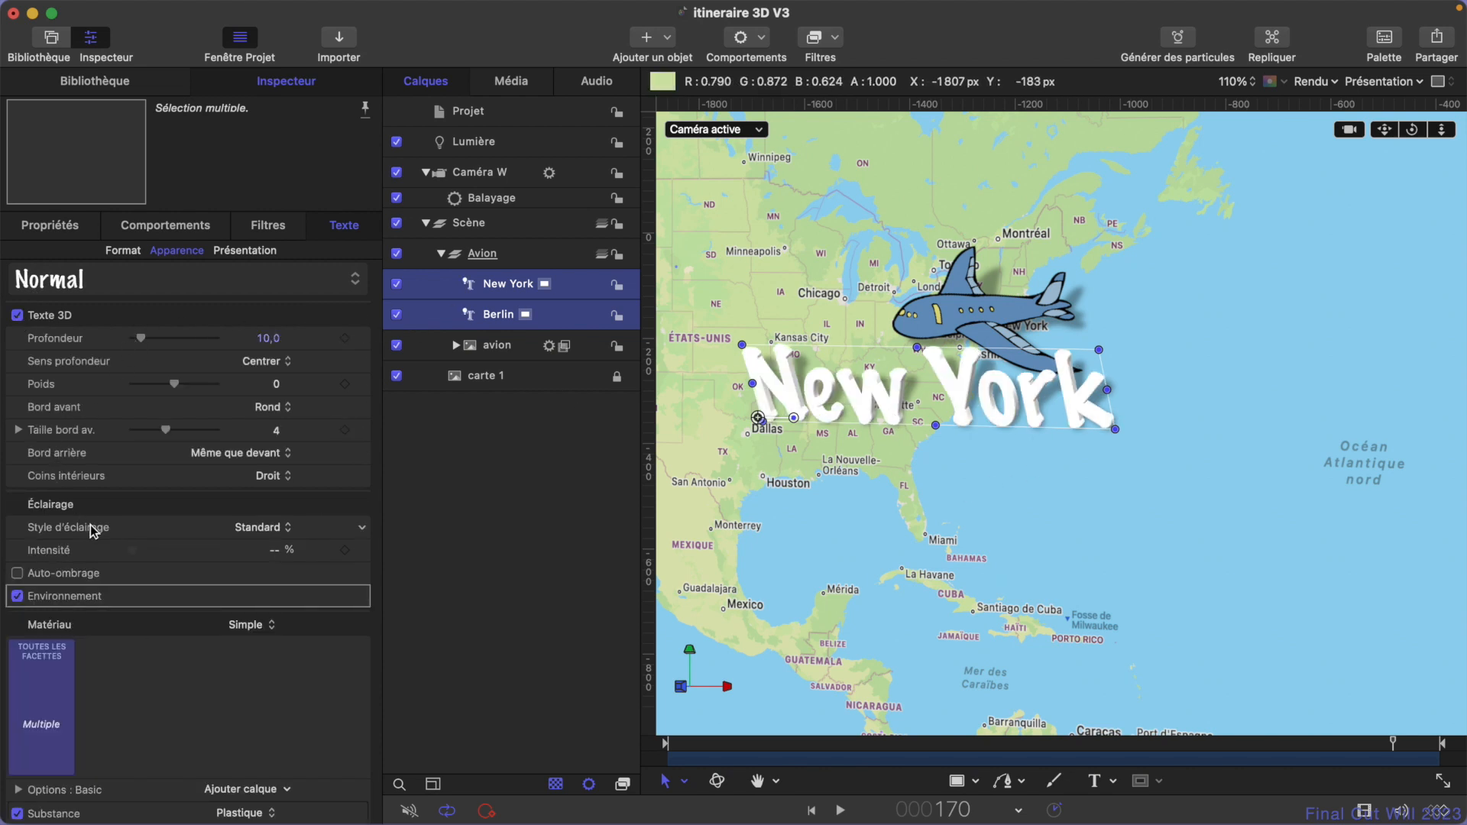
# - Set the lighting intensity of both 3D titles to 100% and check their Environment settings
pyautogui.scroll(-3, 43, 567)
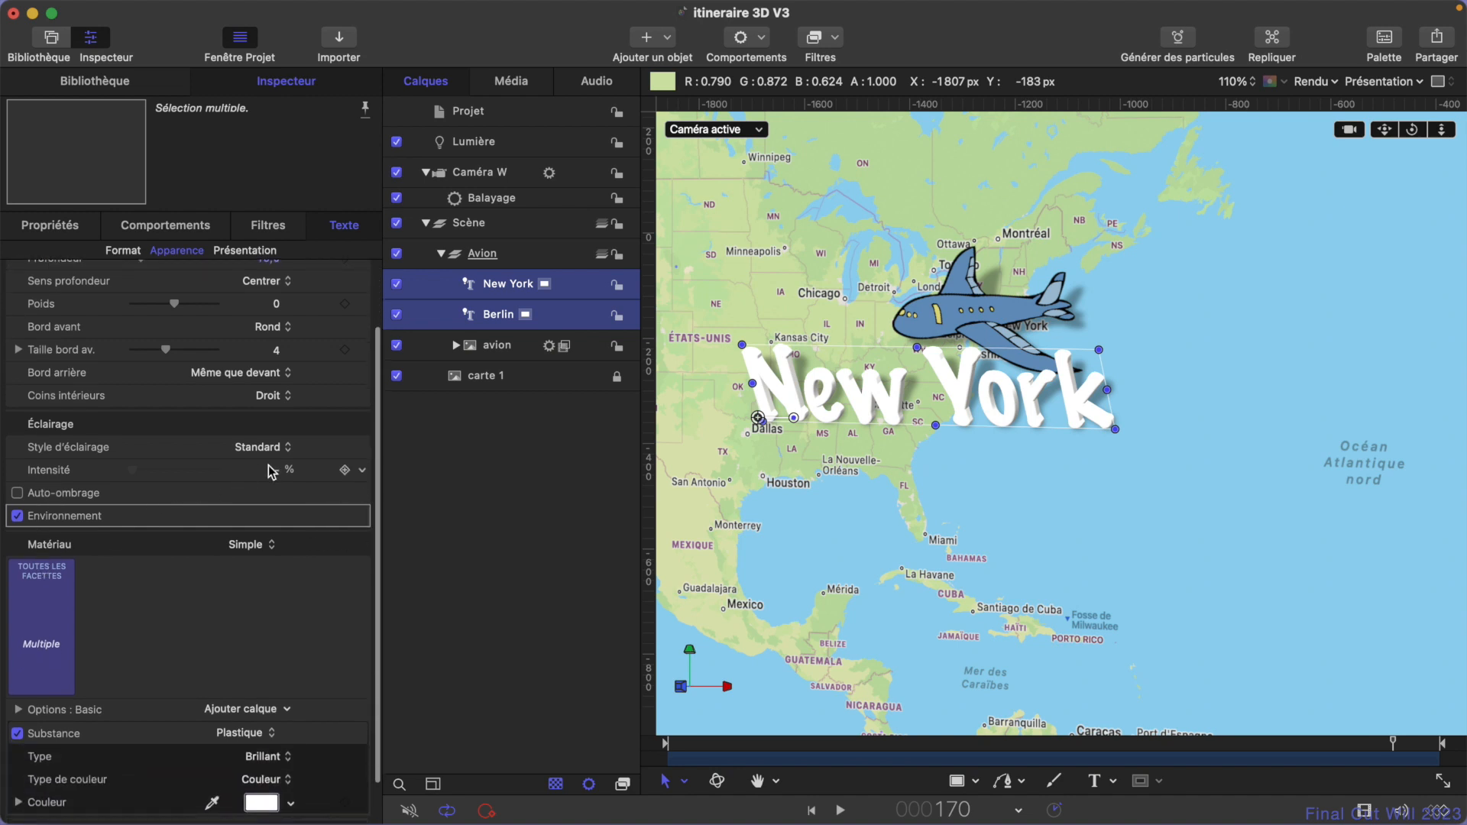
pyautogui.moveTo(275, 469); pyautogui.dragTo(274, 469)
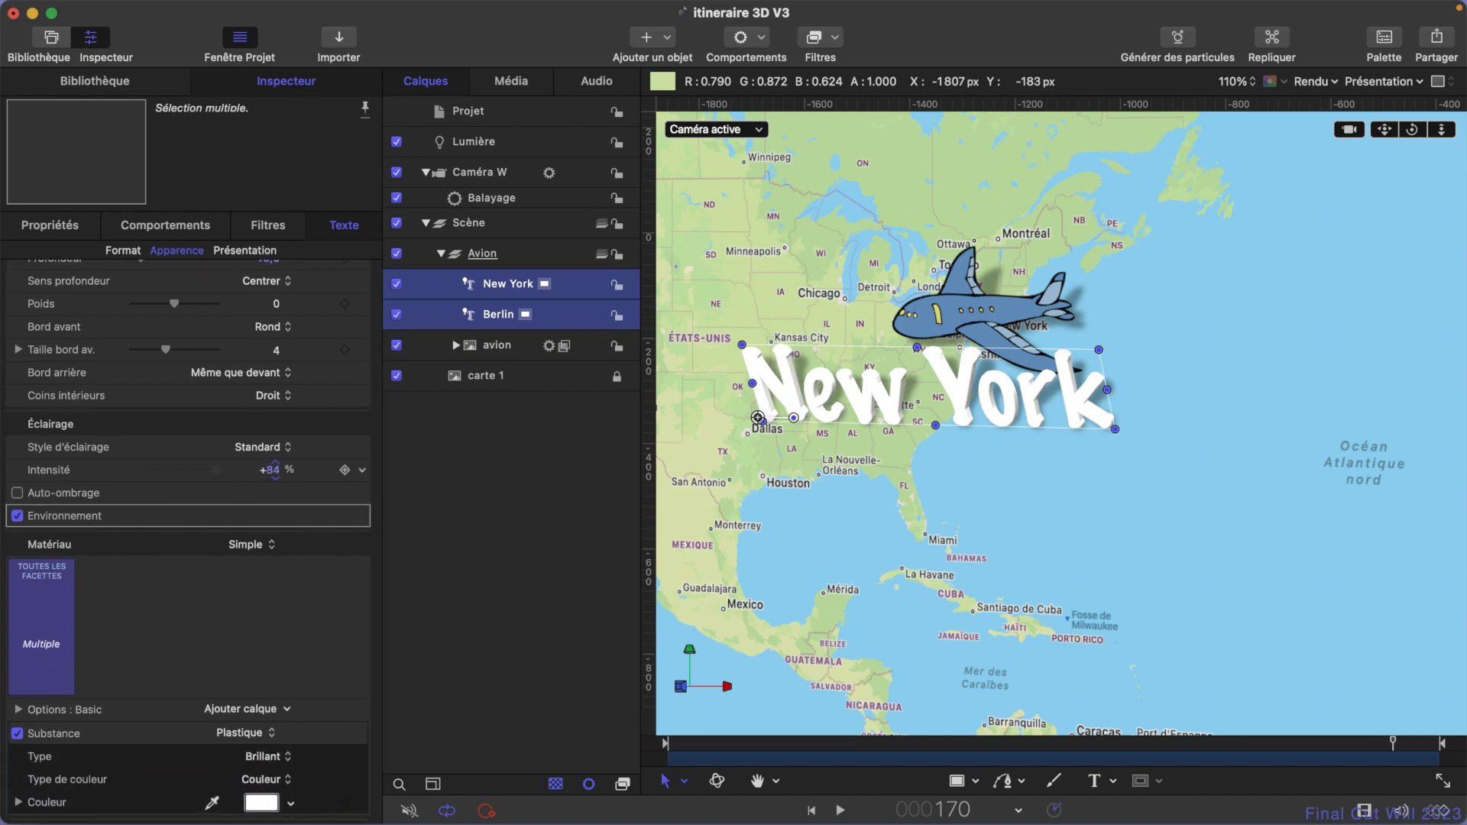
pyautogui.click(276, 472)
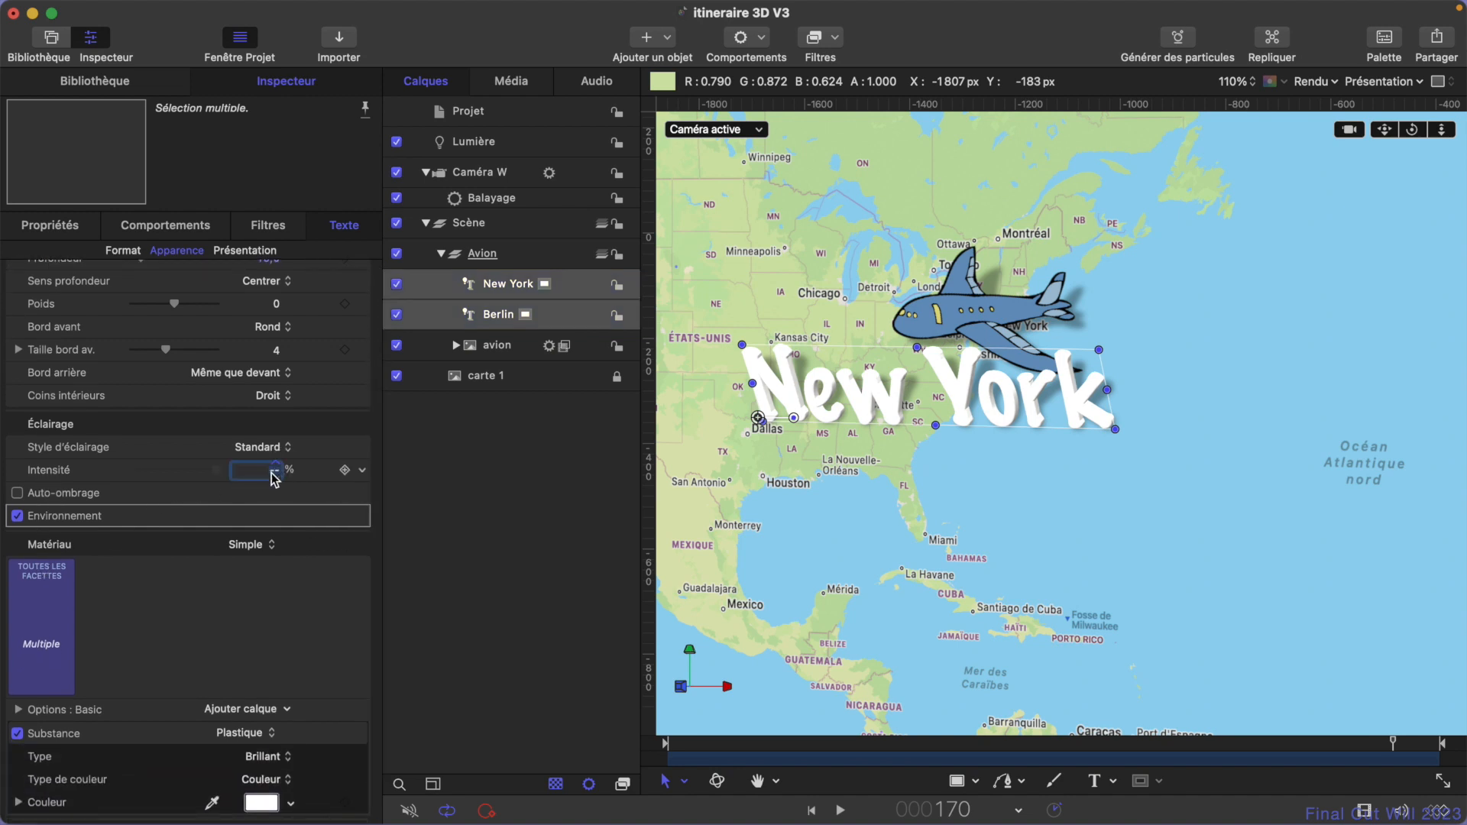
pyautogui.write('100')
pyautogui.press('Return')
pyautogui.click(329, 517)
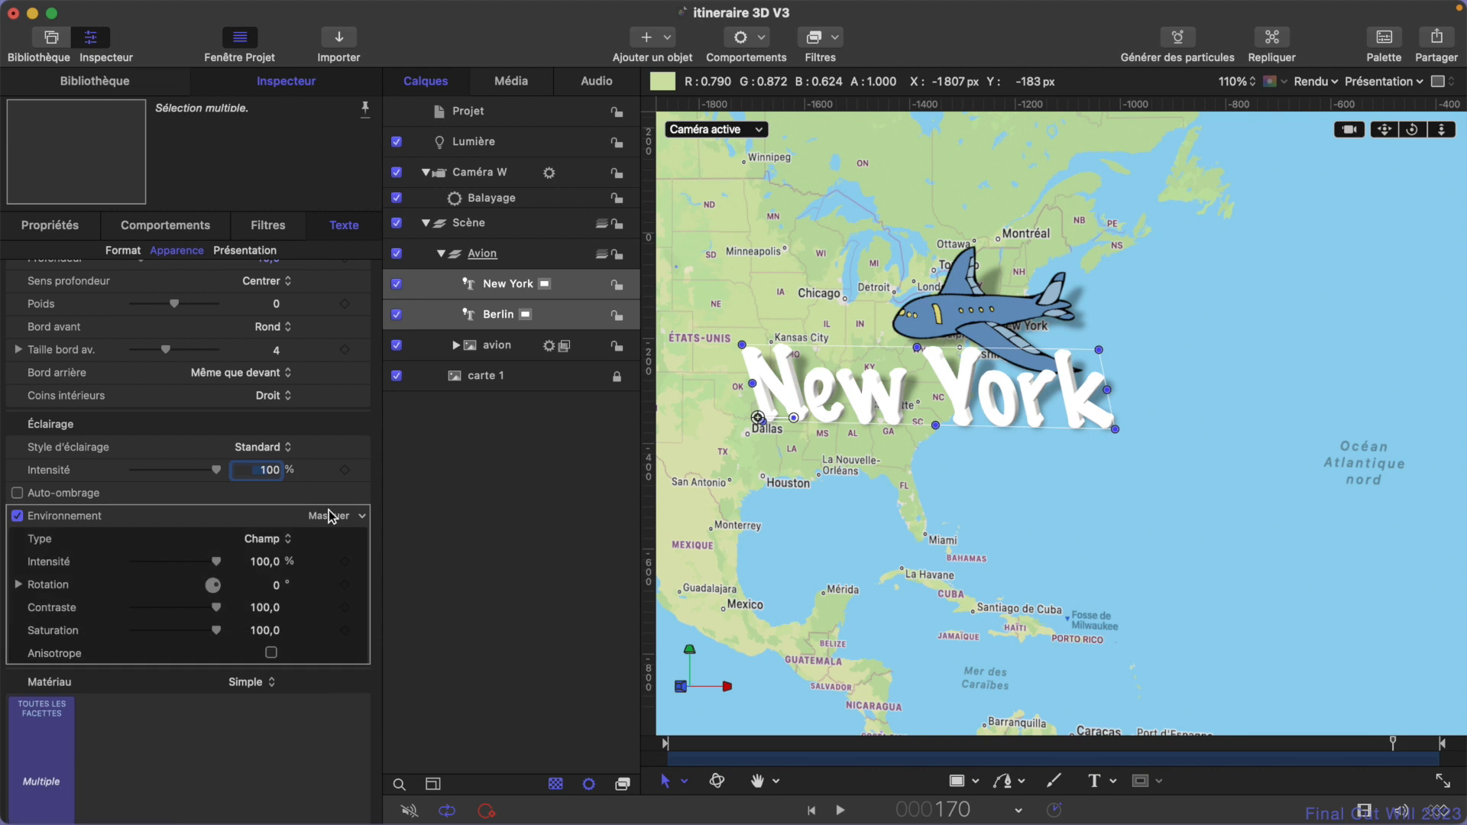
pyautogui.scroll(-3, 330, 520)
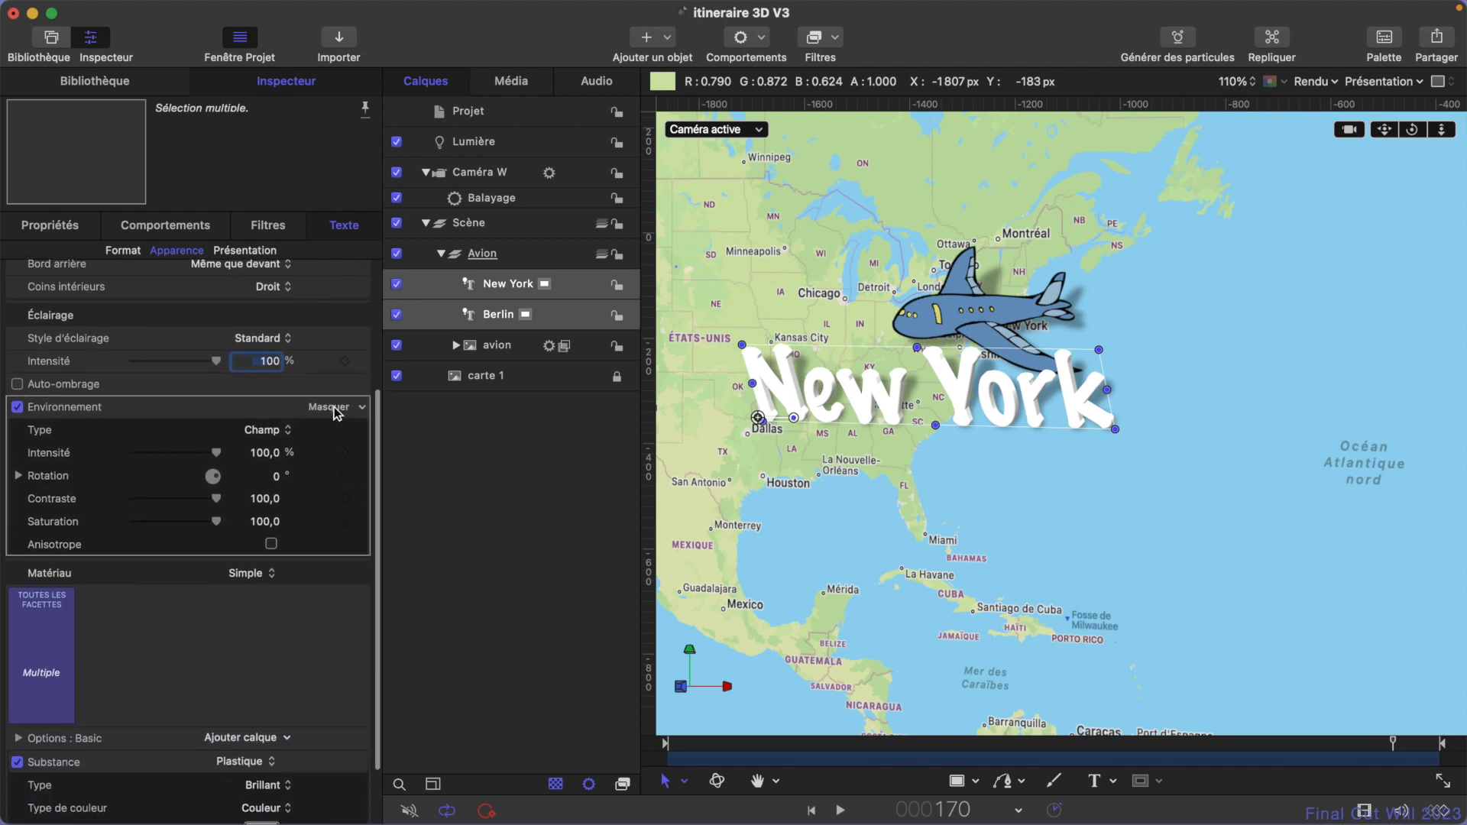
pyautogui.click(330, 406)
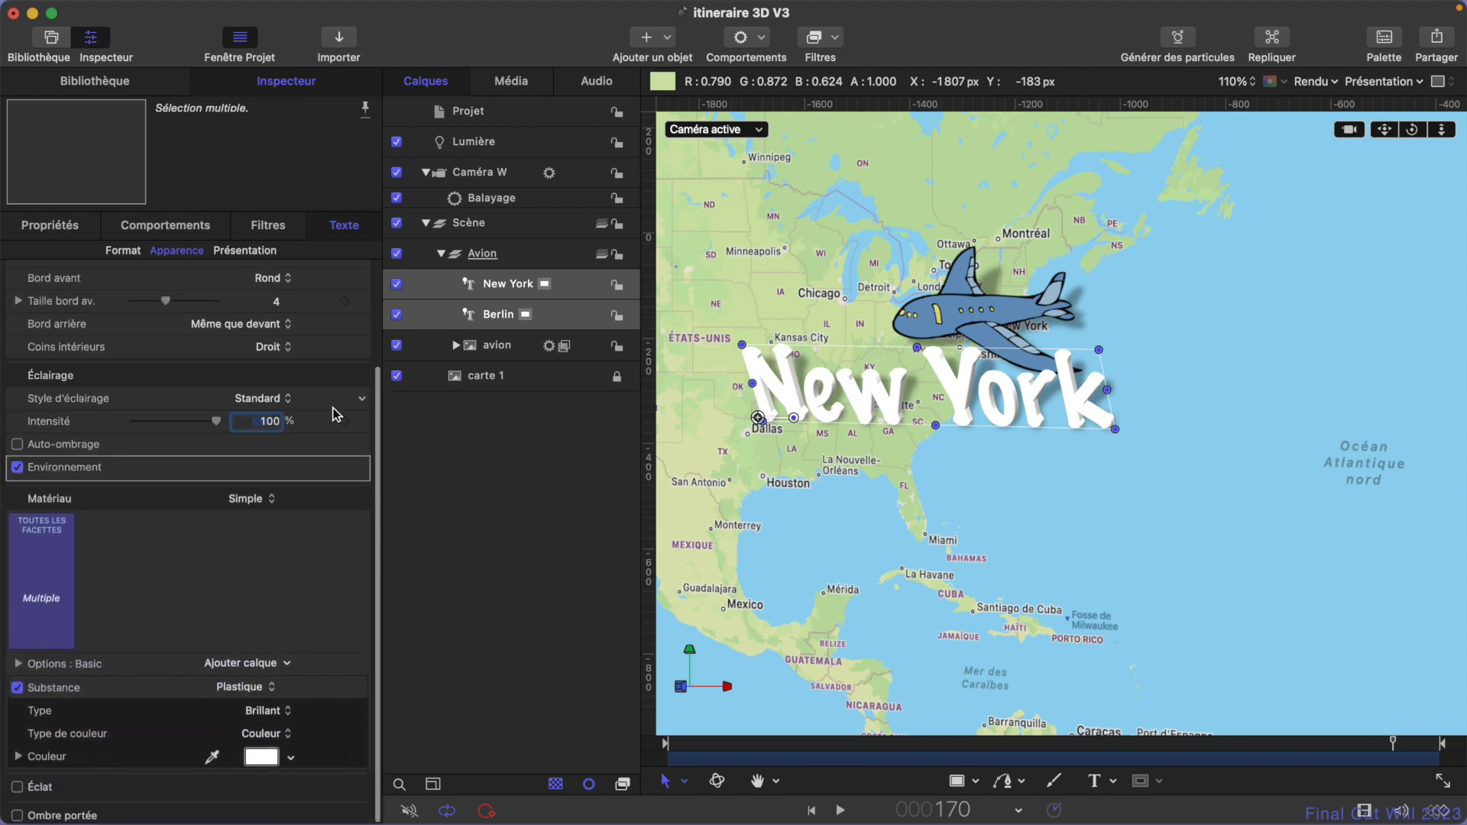
# - Apply the Note Paper material from the Papier category to all facets of both 3D titles
pyautogui.click(42, 560)
pyautogui.moveTo(115, 635)
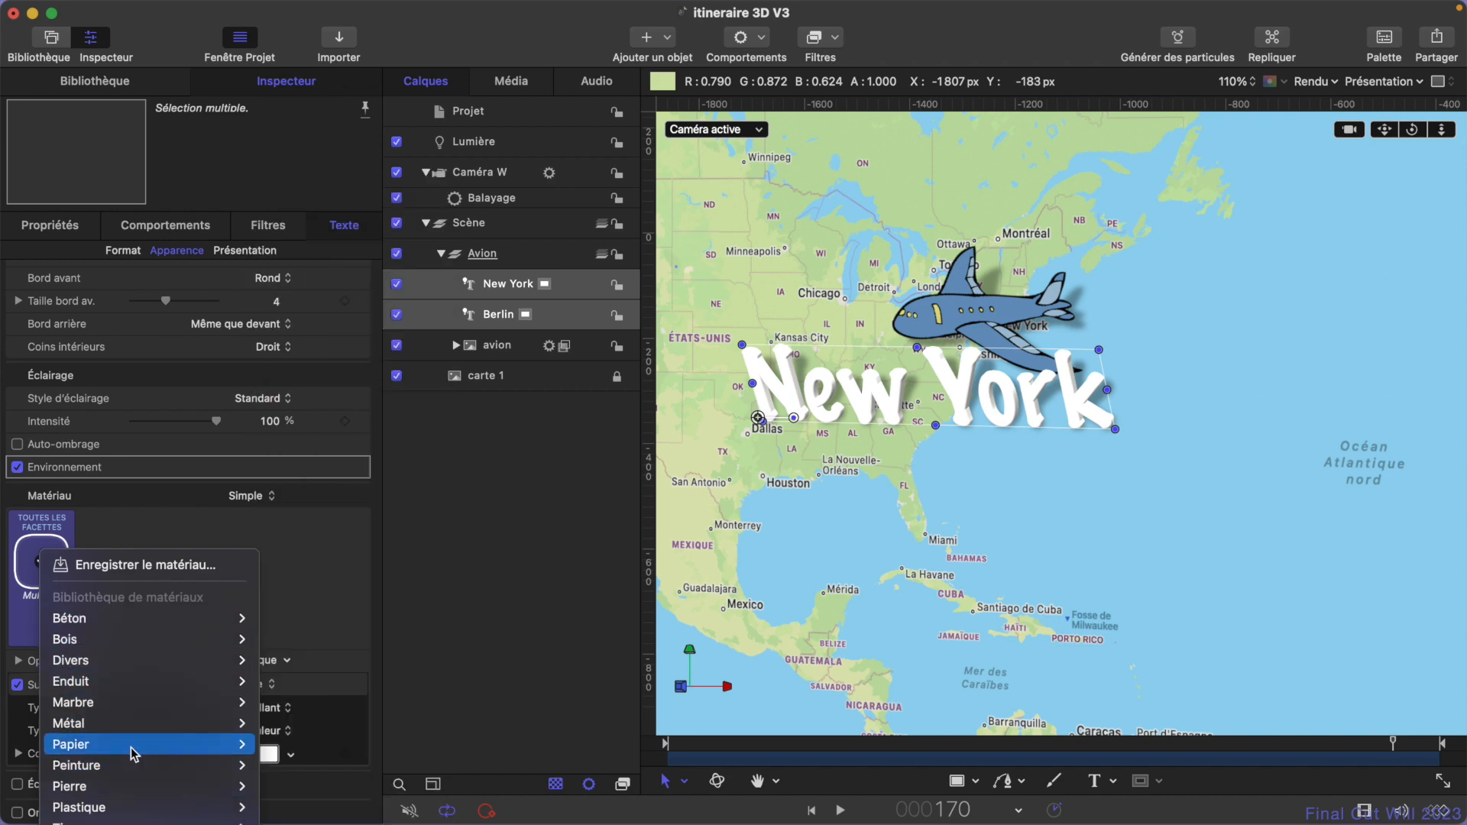
pyautogui.moveTo(134, 753)
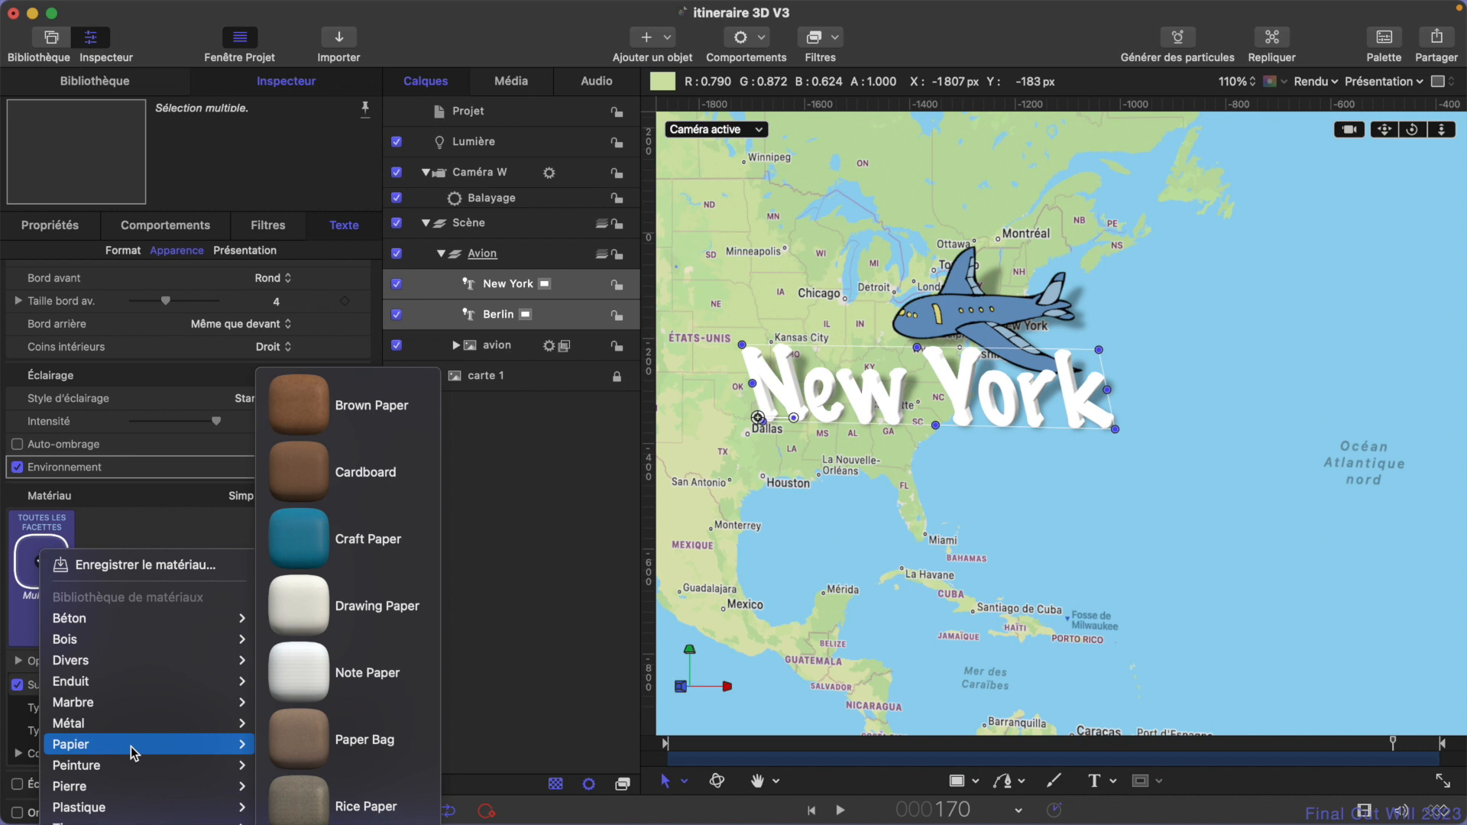
pyautogui.click(311, 669)
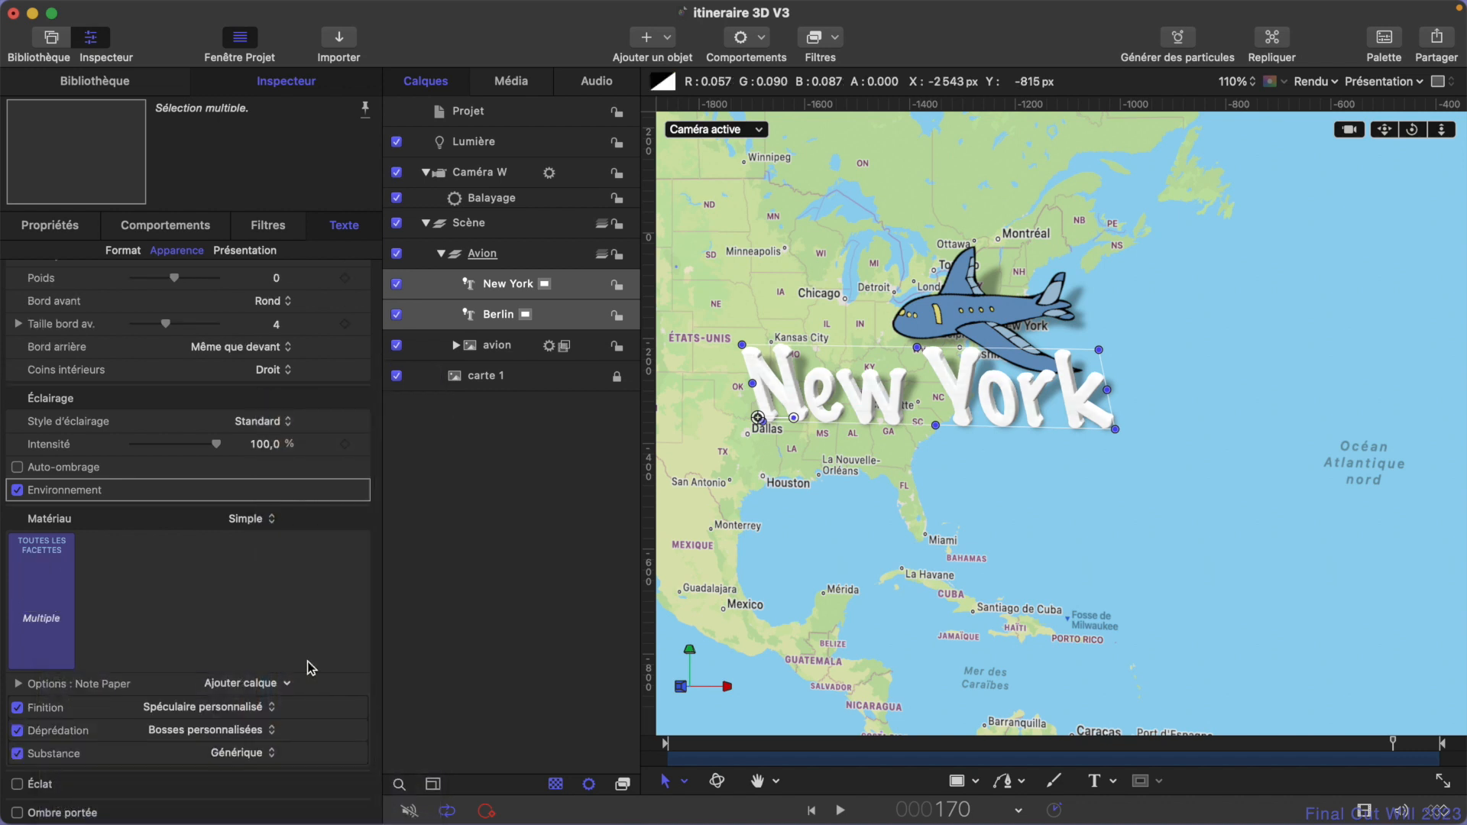
pyautogui.scroll(-2, 288, 598)
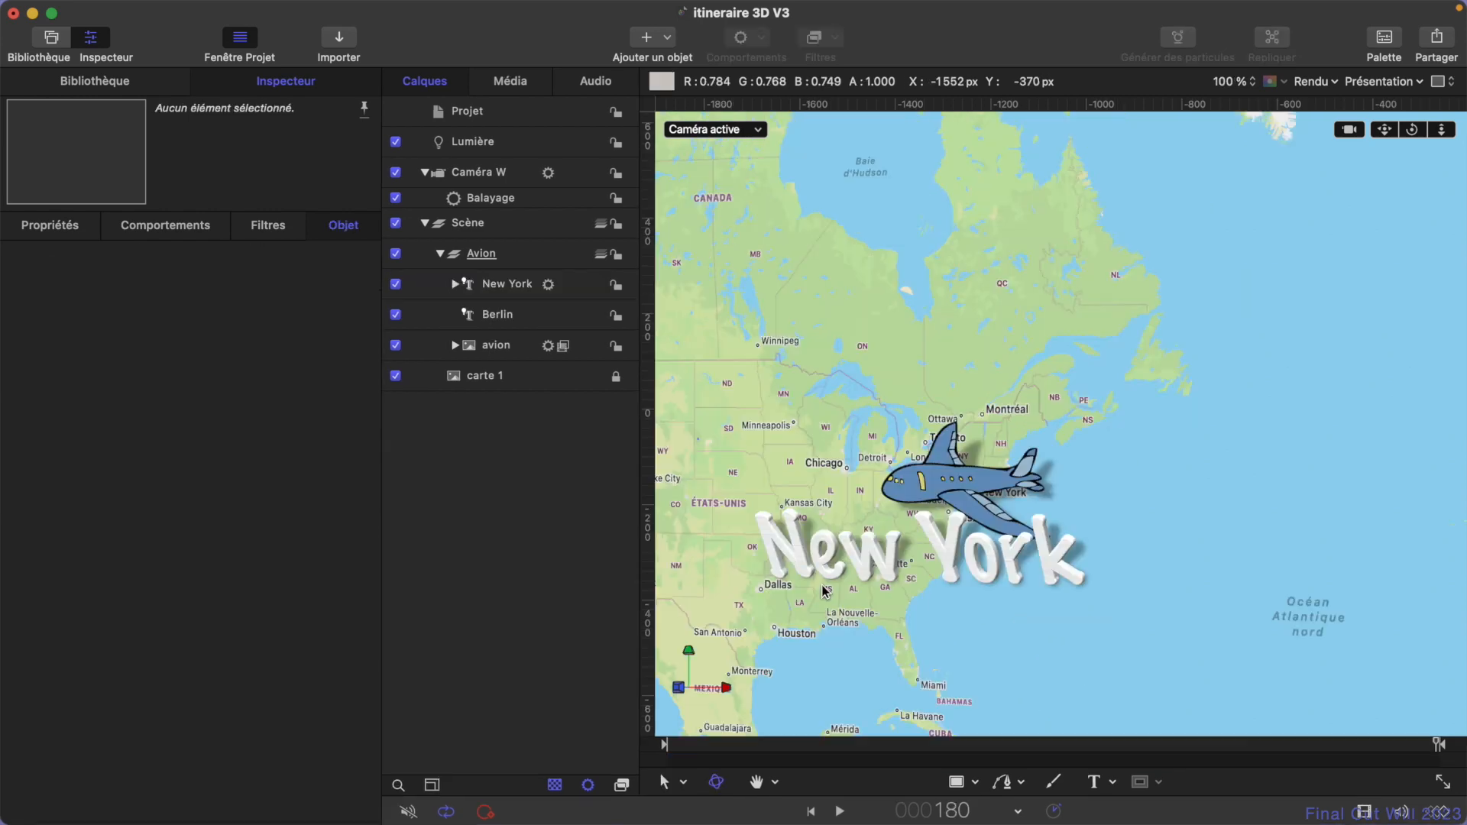
# - Scrub through the New York title's appearance and rename its Pente behavior to Pente Y
pyautogui.moveTo(956, 741); pyautogui.dragTo(1228, 747)
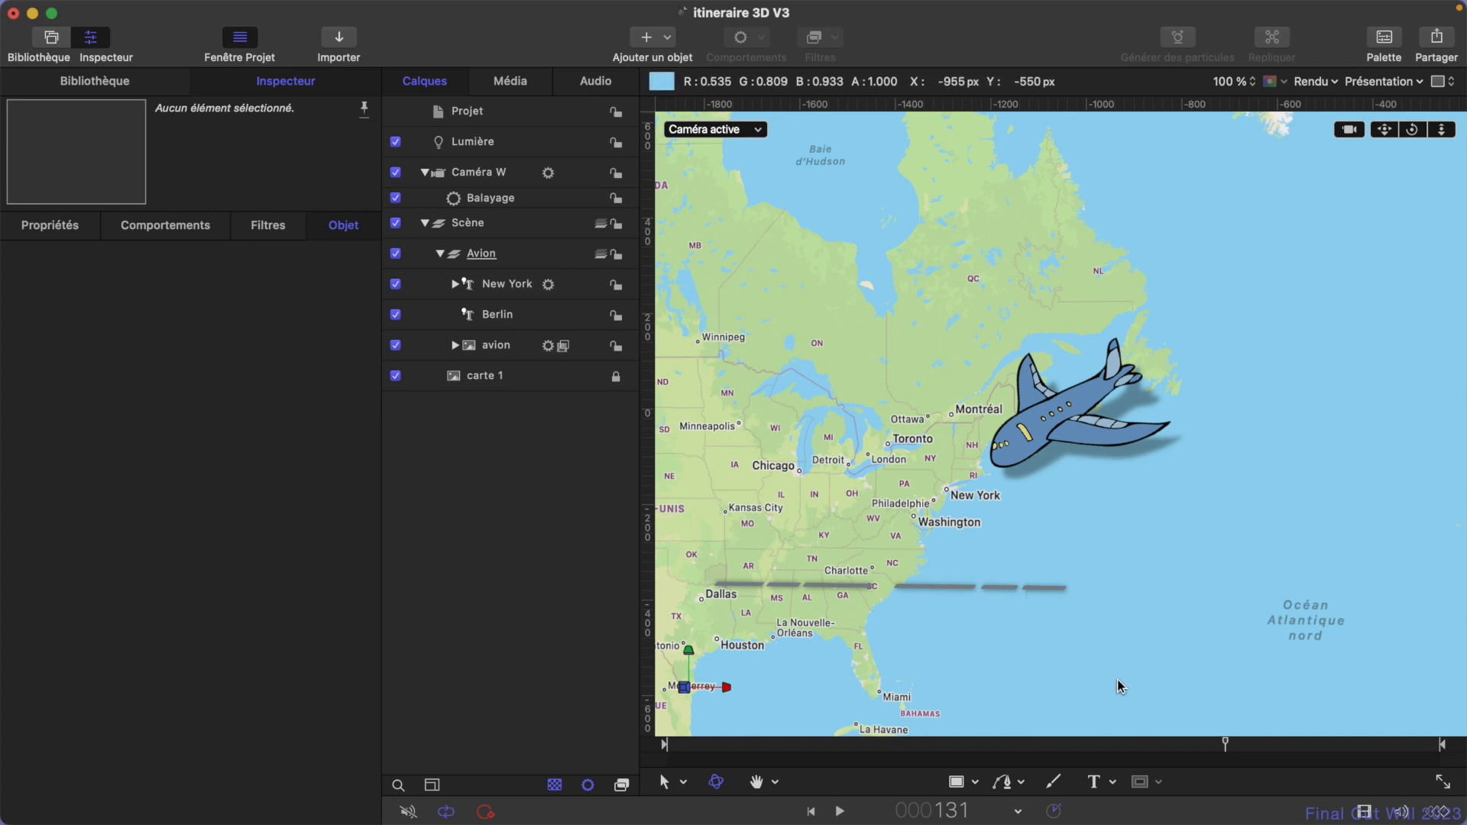
pyautogui.moveTo(1229, 749); pyautogui.dragTo(1451, 772)
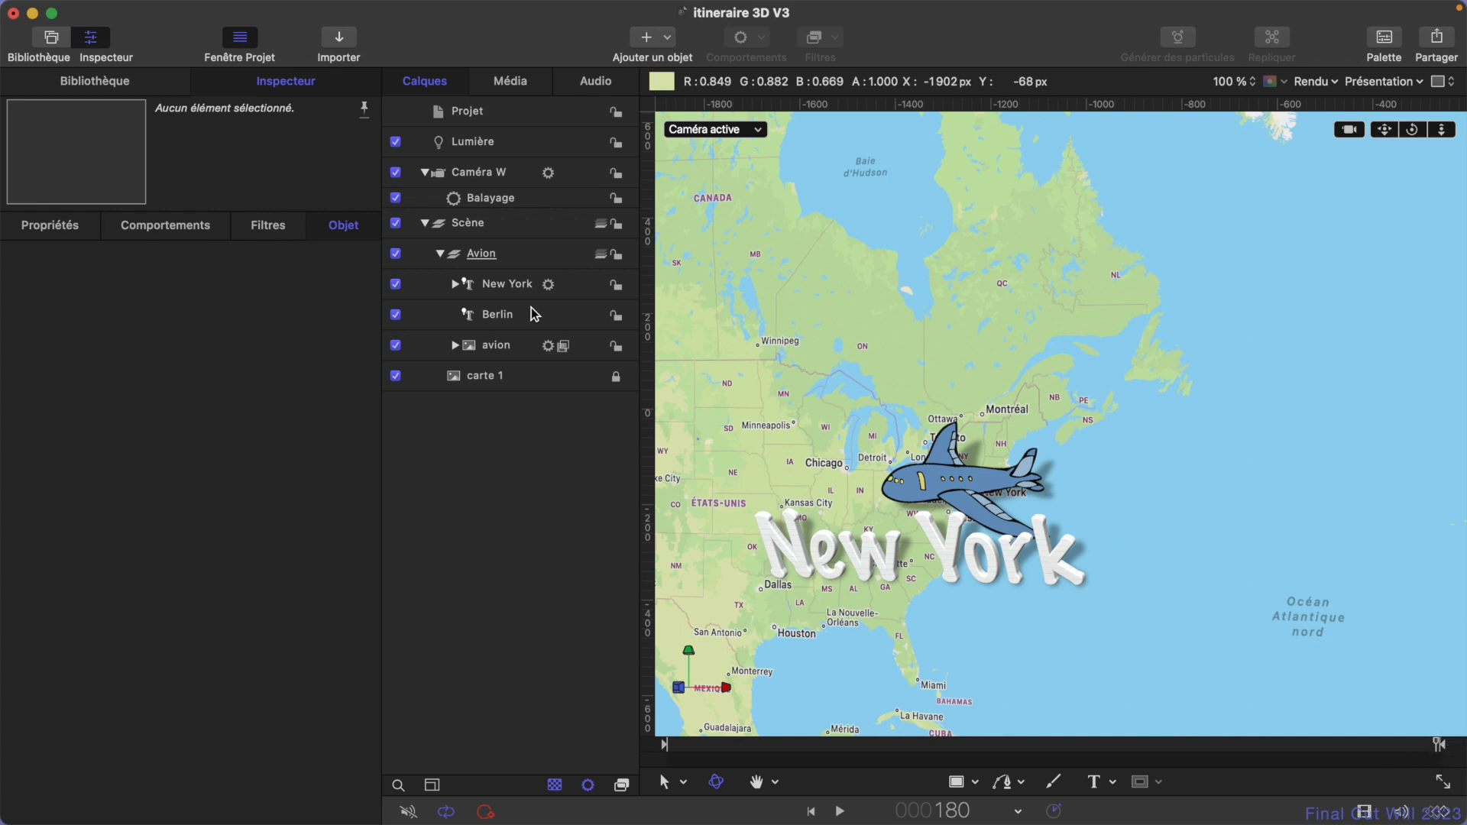
pyautogui.click(455, 285)
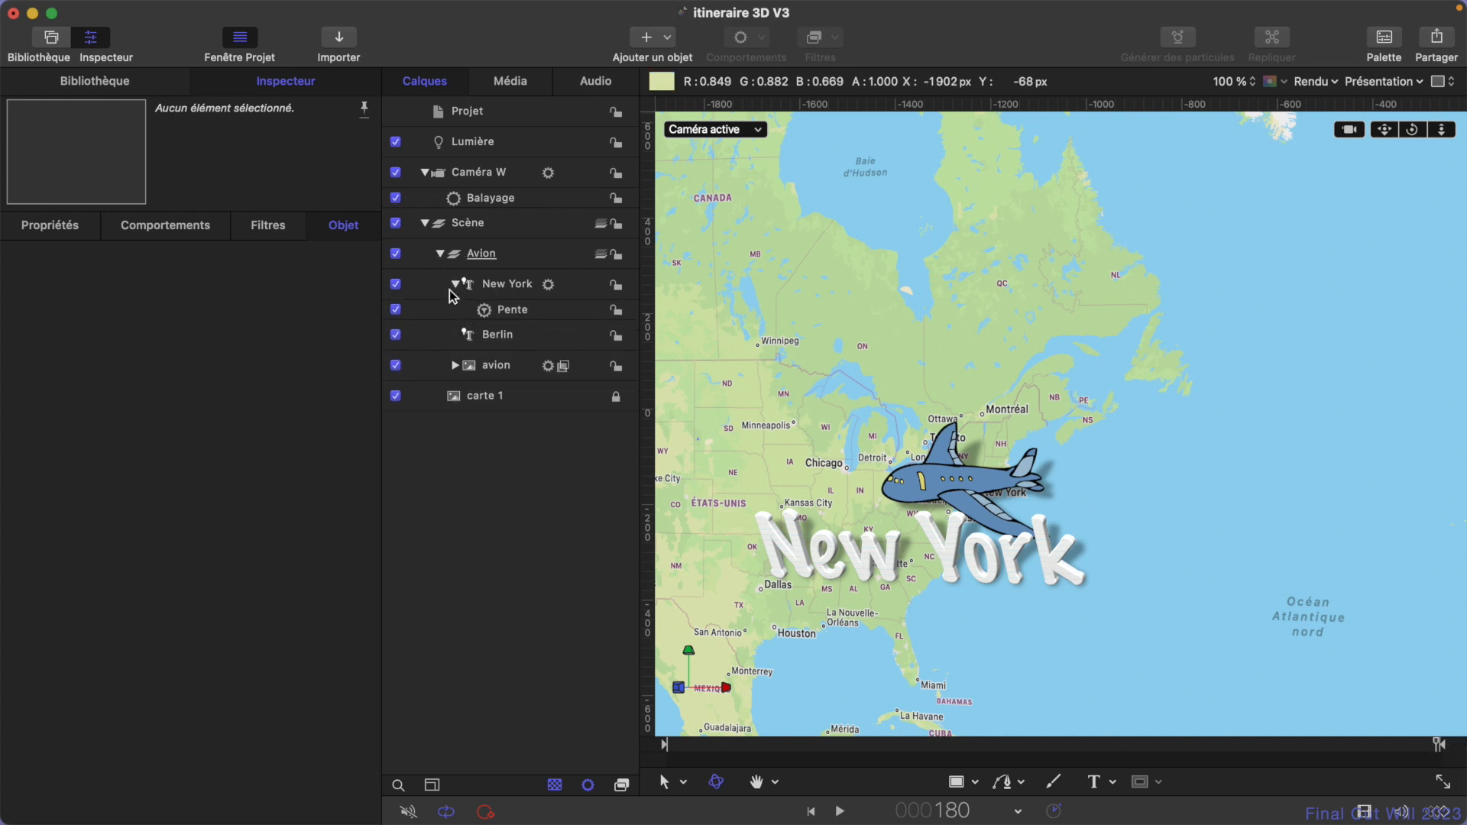
pyautogui.click(513, 311)
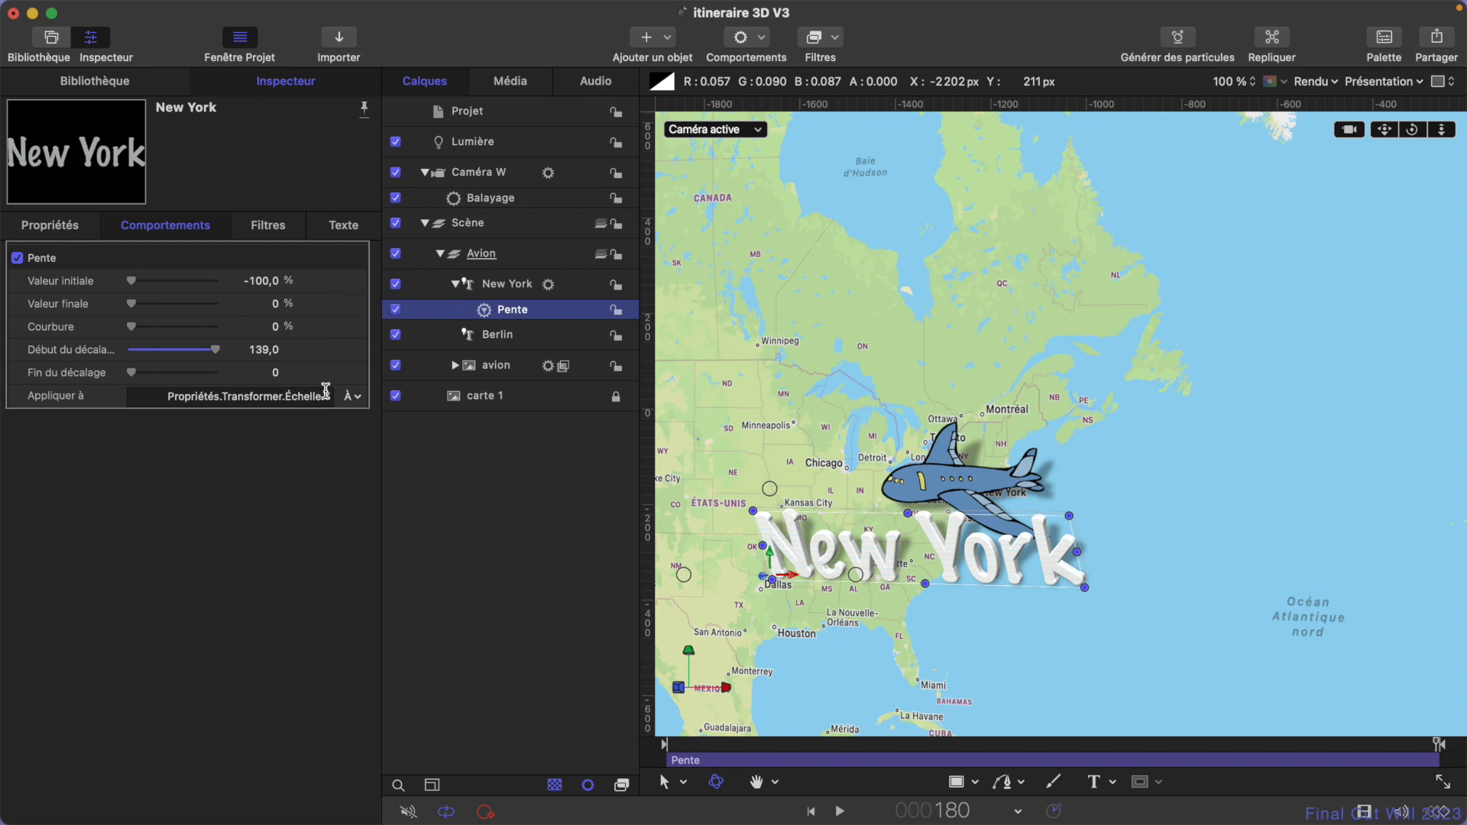
pyautogui.click(527, 310)
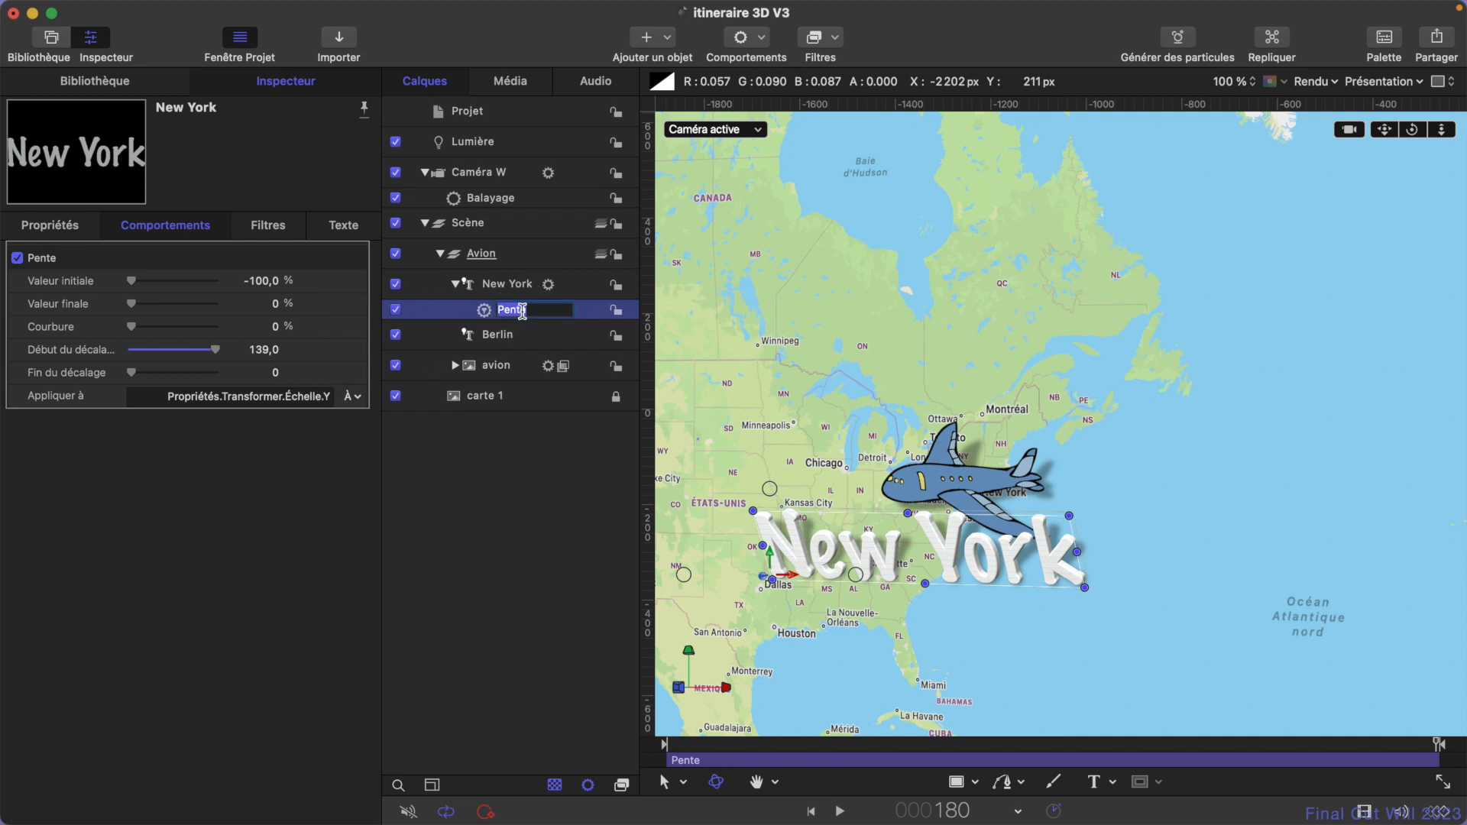
pyautogui.write('Y')
pyautogui.press('Return')
# - Try out the New York title's Z scale, undo the change, and add a Pente parameter behavior to that scale
pyautogui.click(502, 282)
pyautogui.click(757, 47)
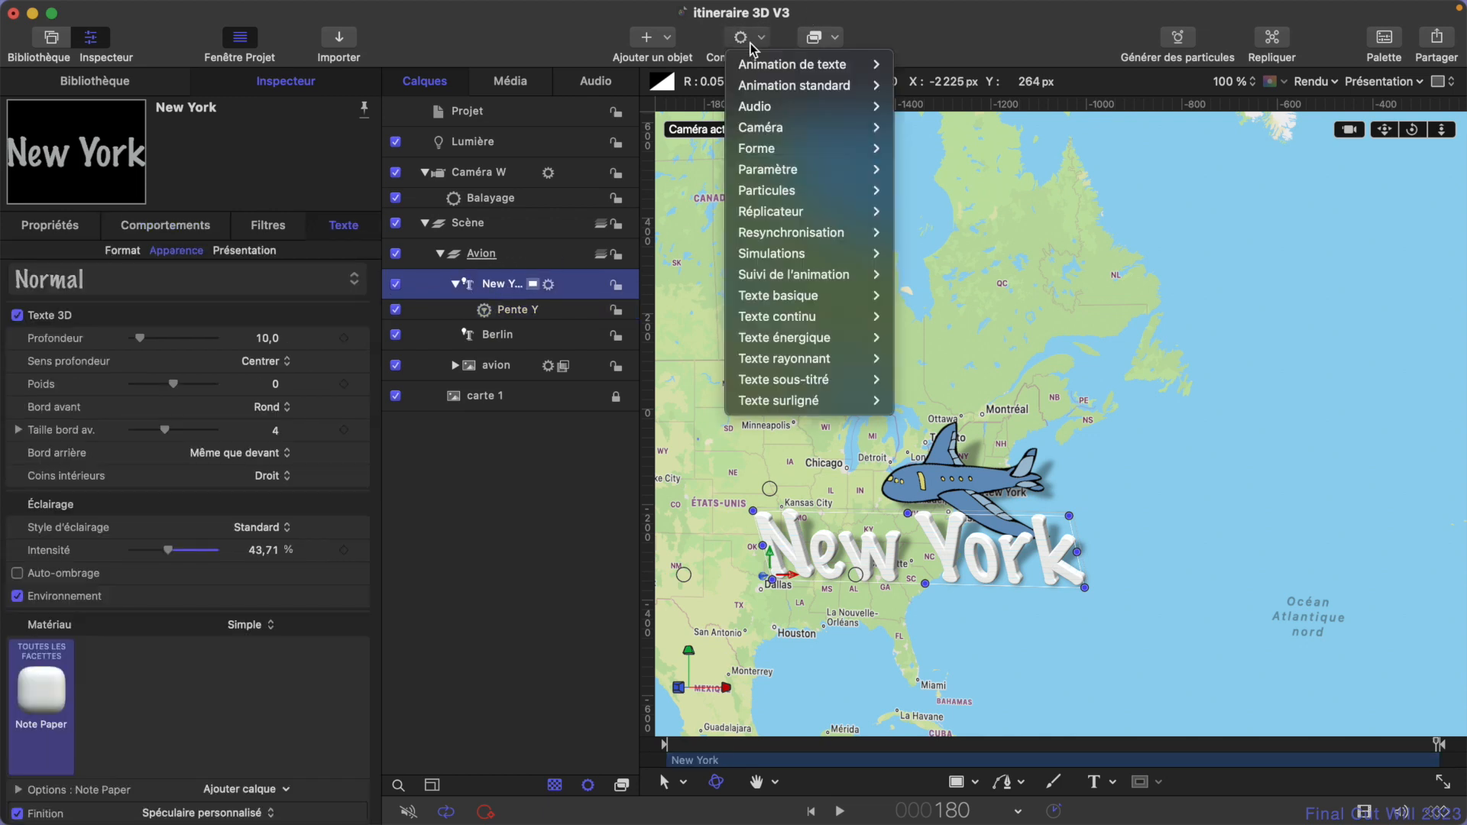
pyautogui.click(756, 45)
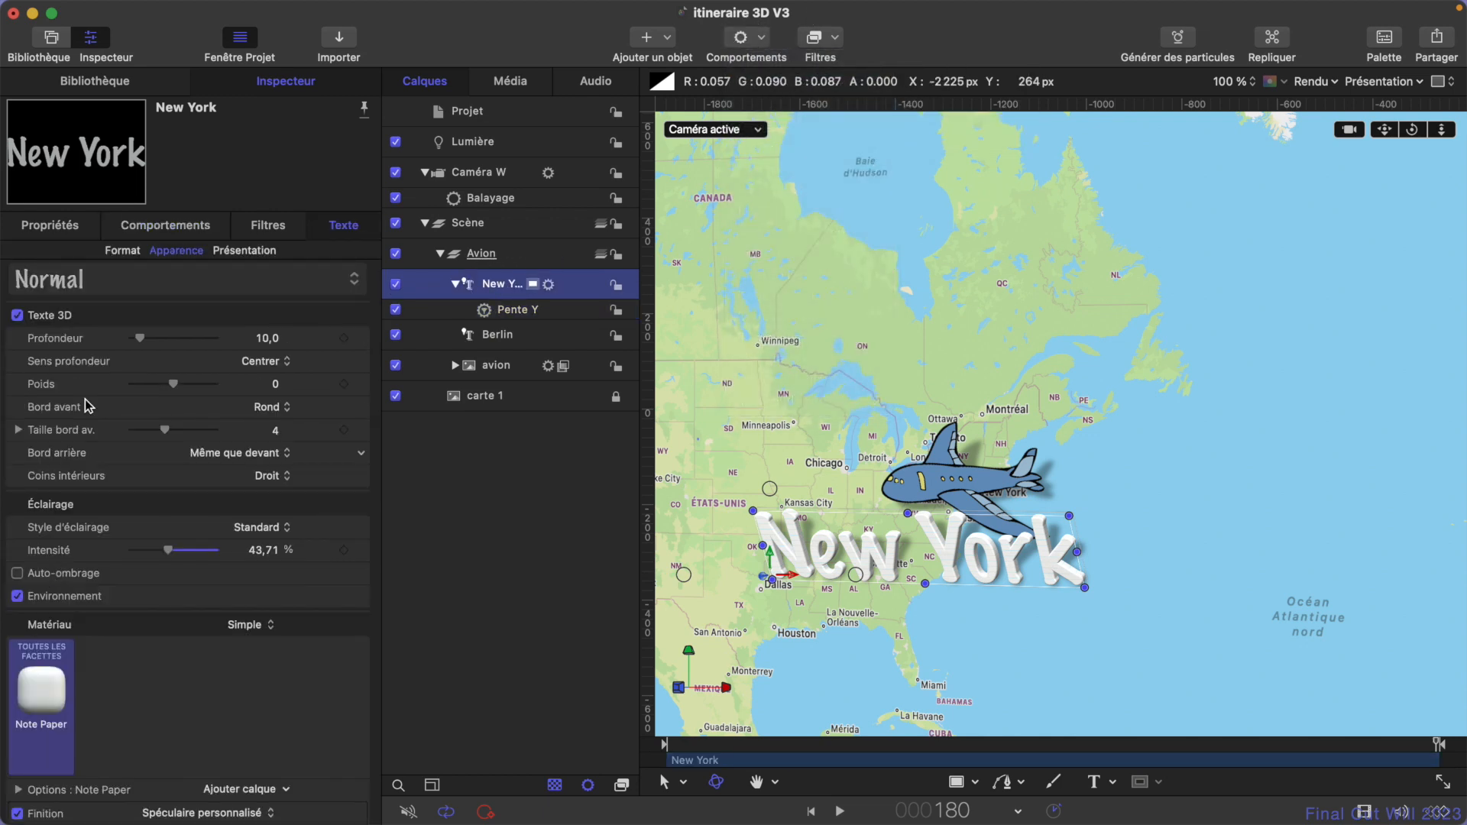
pyautogui.click(50, 226)
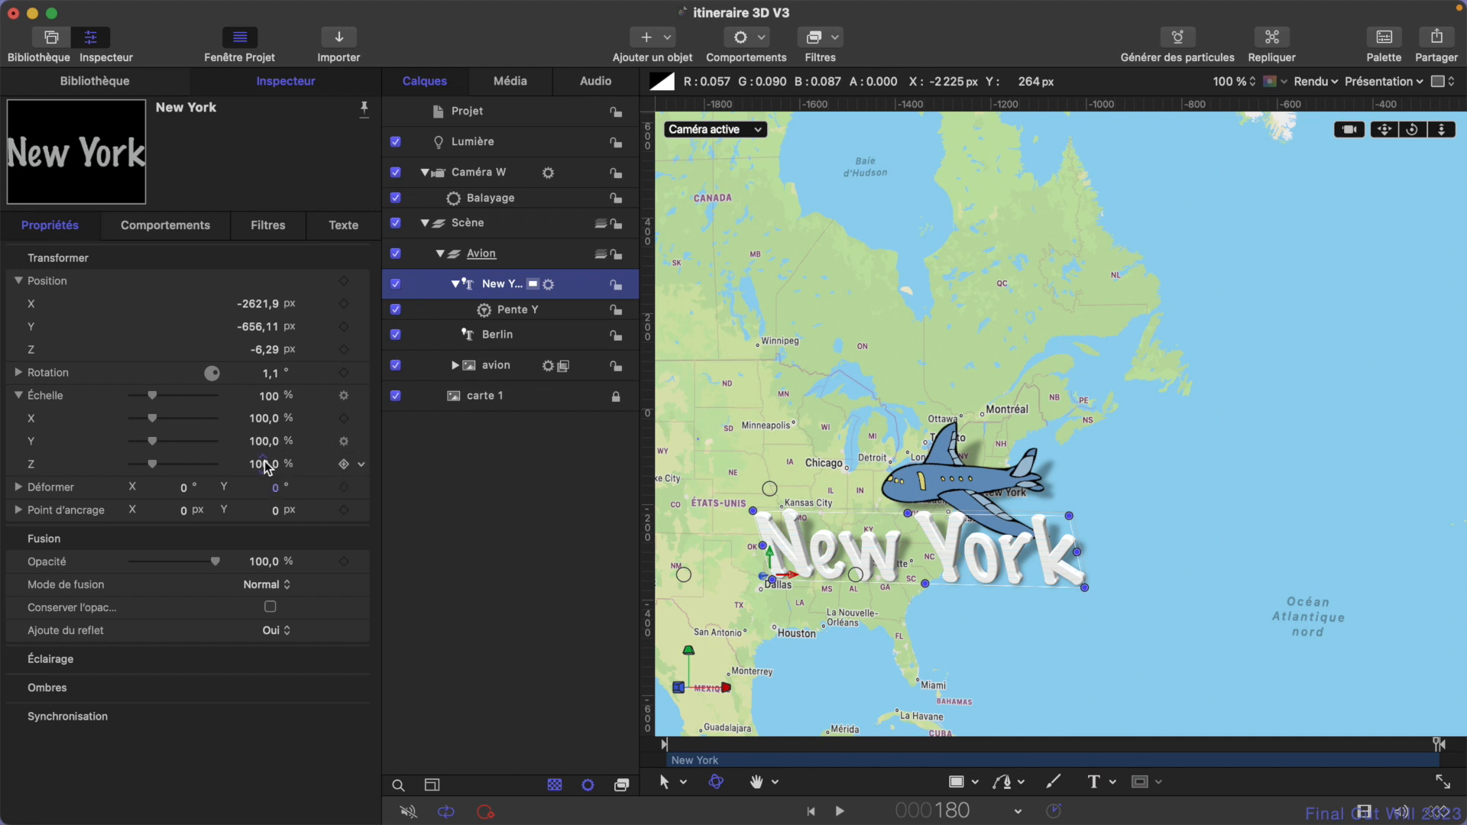
pyautogui.moveTo(266, 463); pyautogui.dragTo(229, 463)
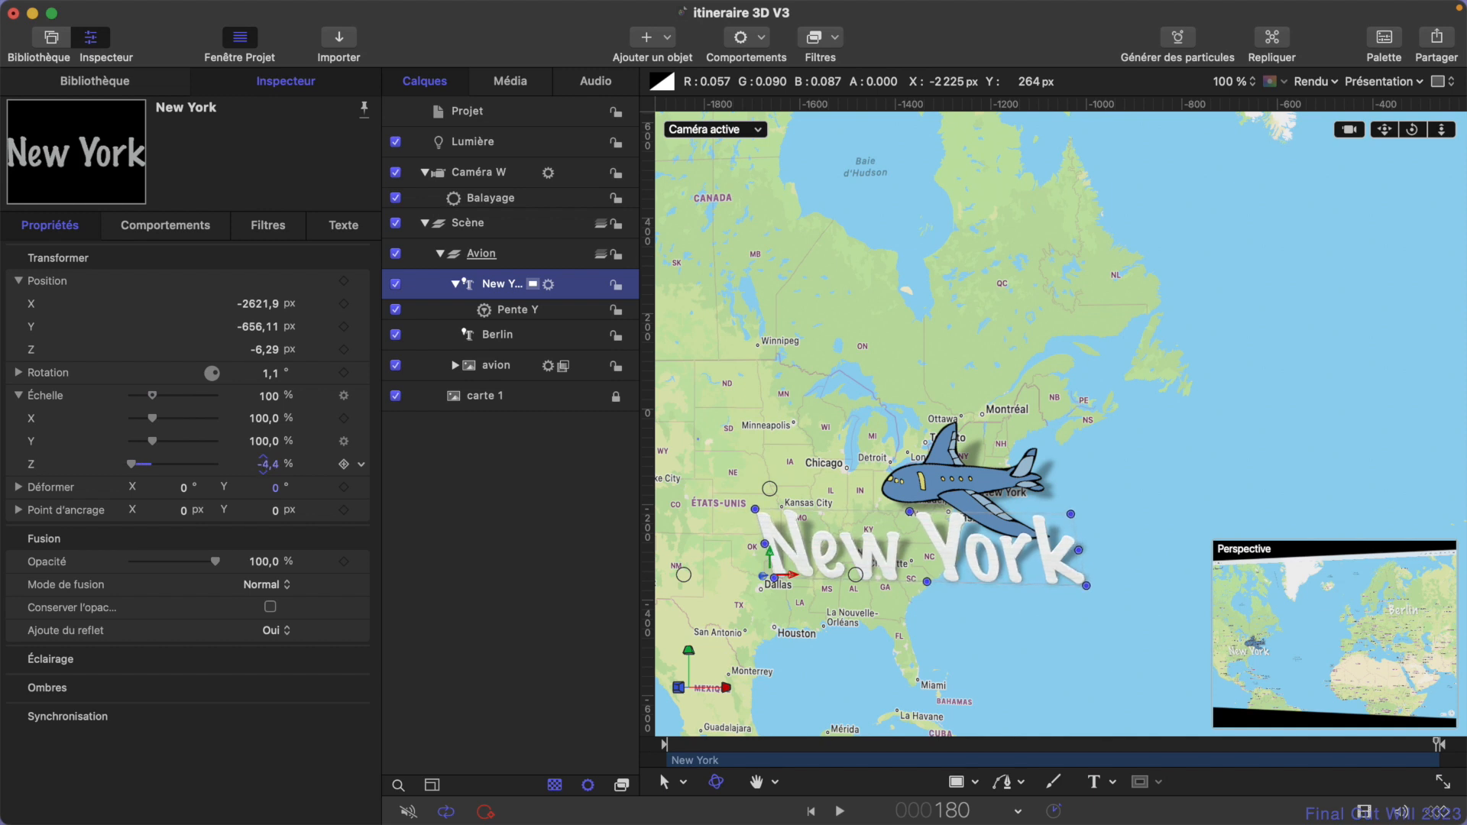
pyautogui.press('super+z')
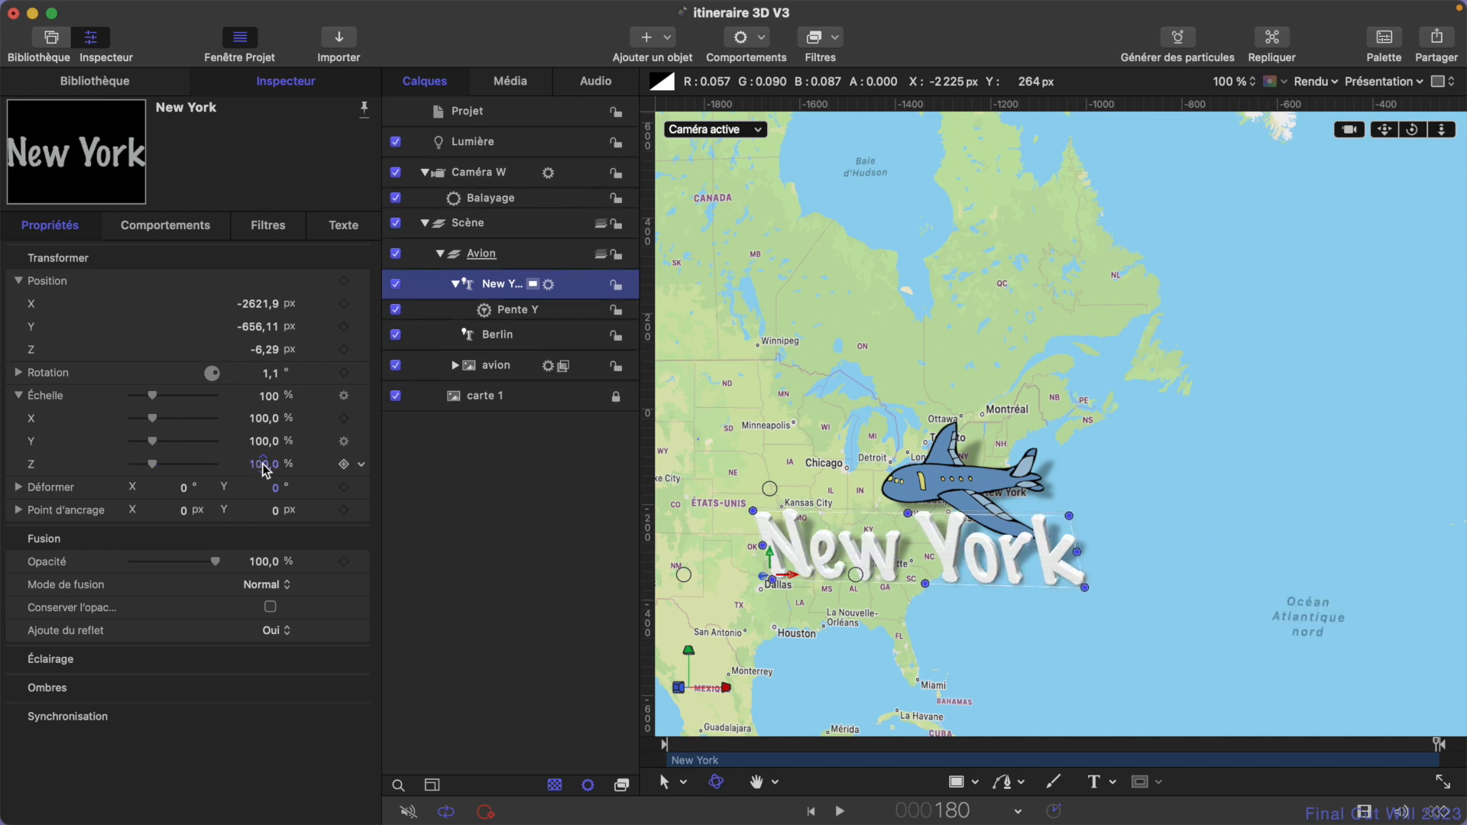
pyautogui.click(362, 466)
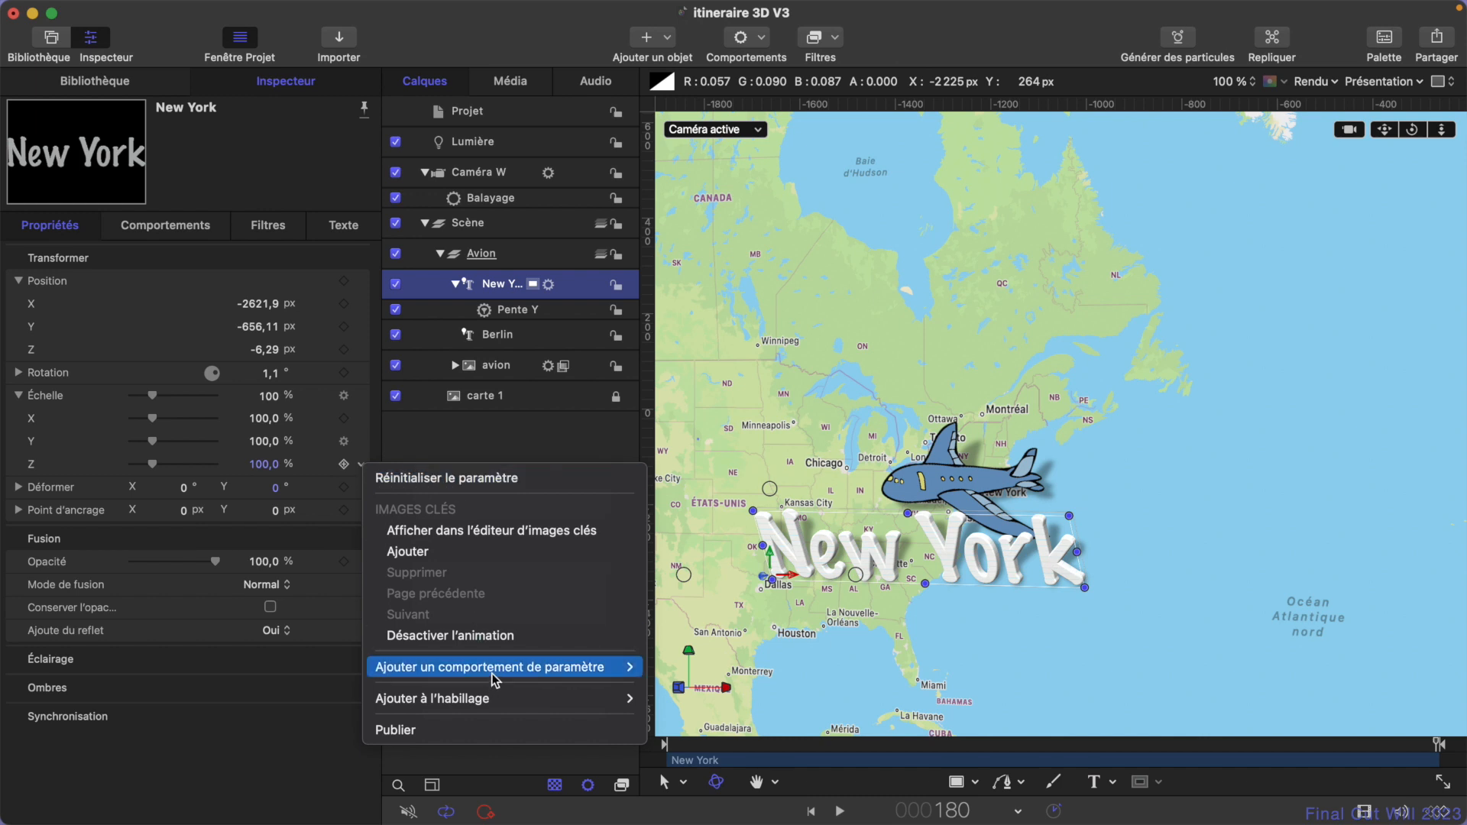
pyautogui.moveTo(494, 678)
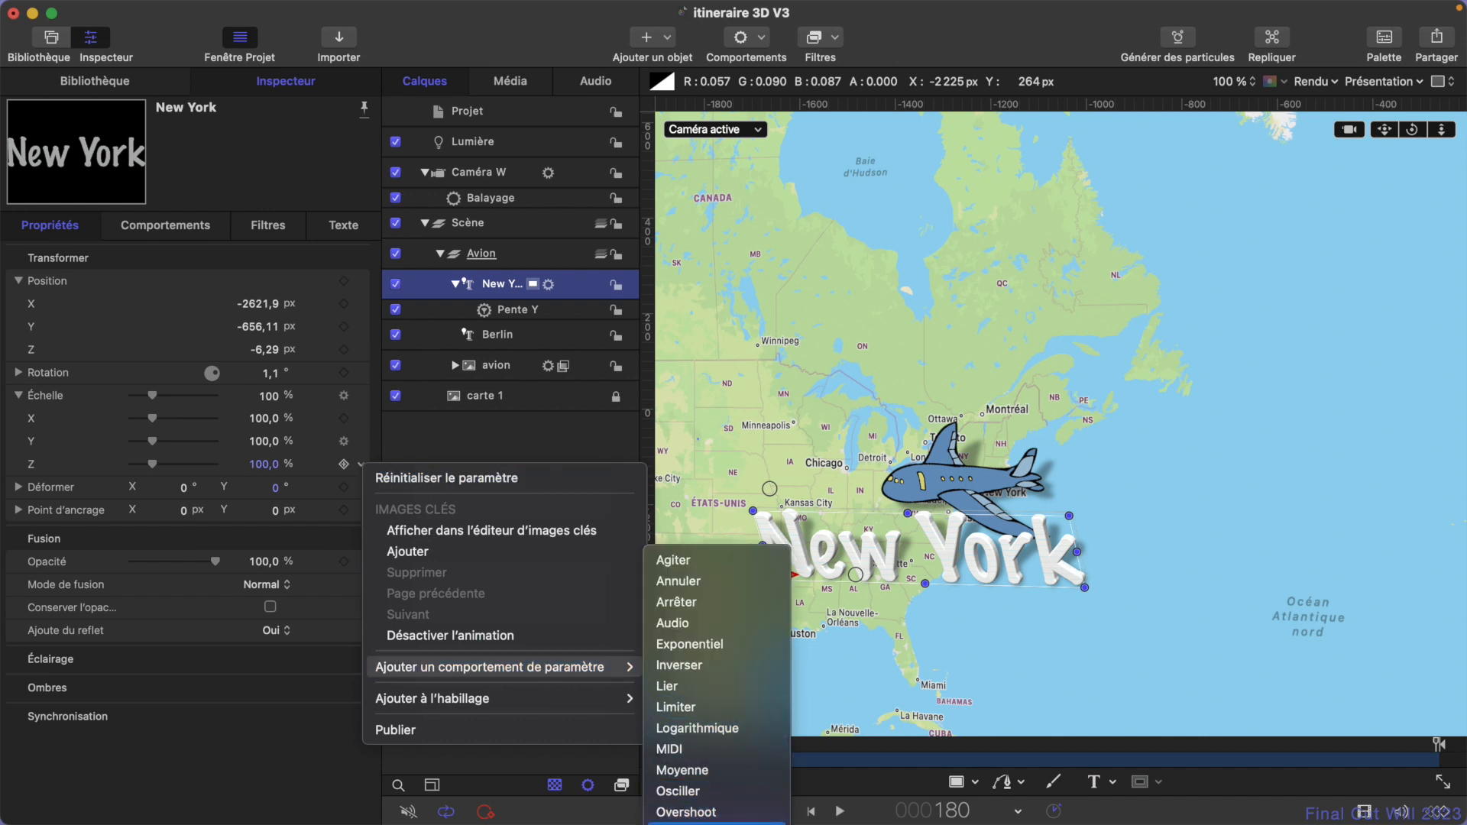
pyautogui.click(717, 811)
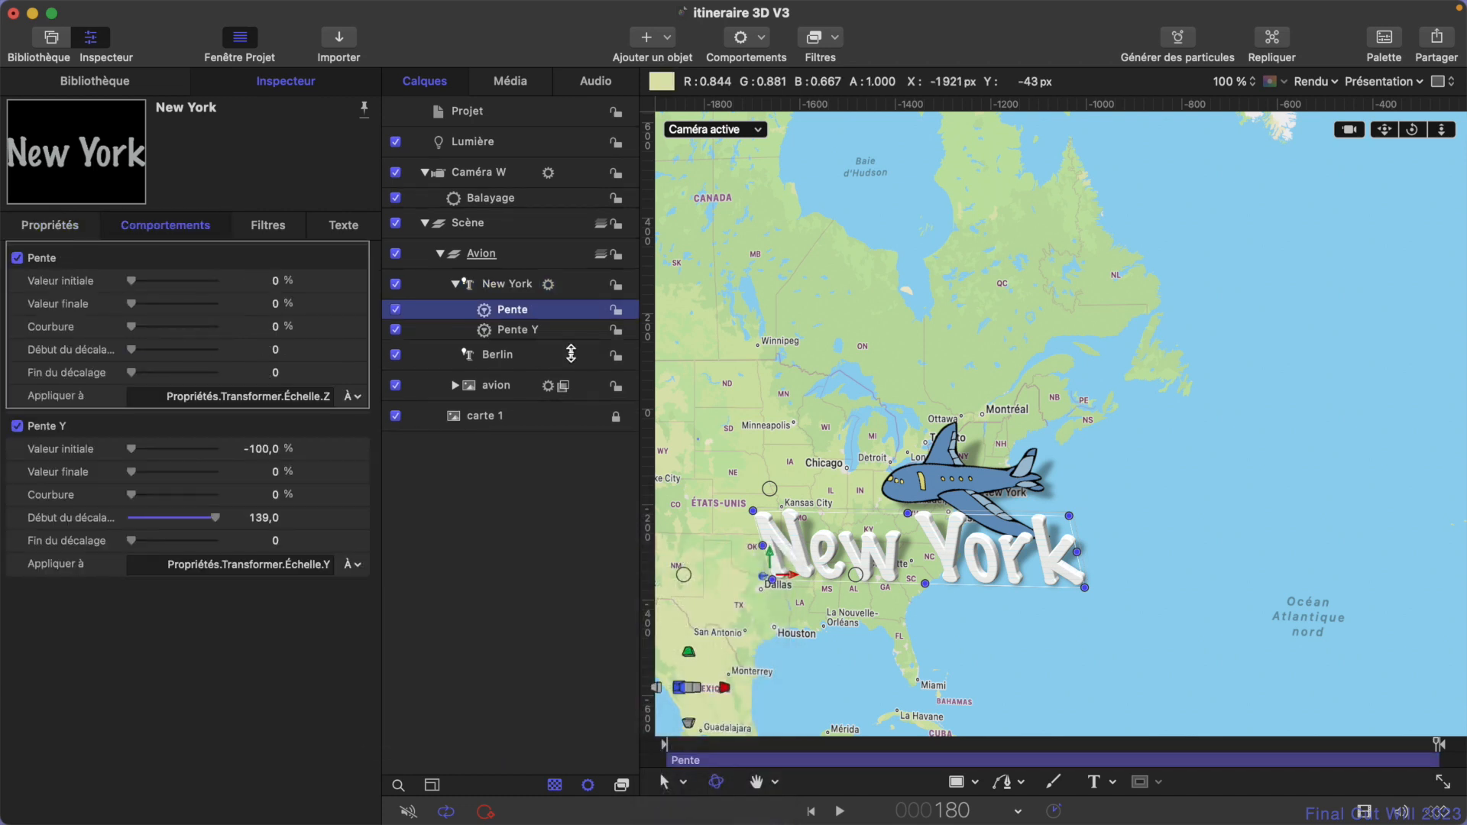
# - Rename the Pente behavior applied to the New York title's Z scale as Pente Z
pyautogui.doubleClick(512, 310)
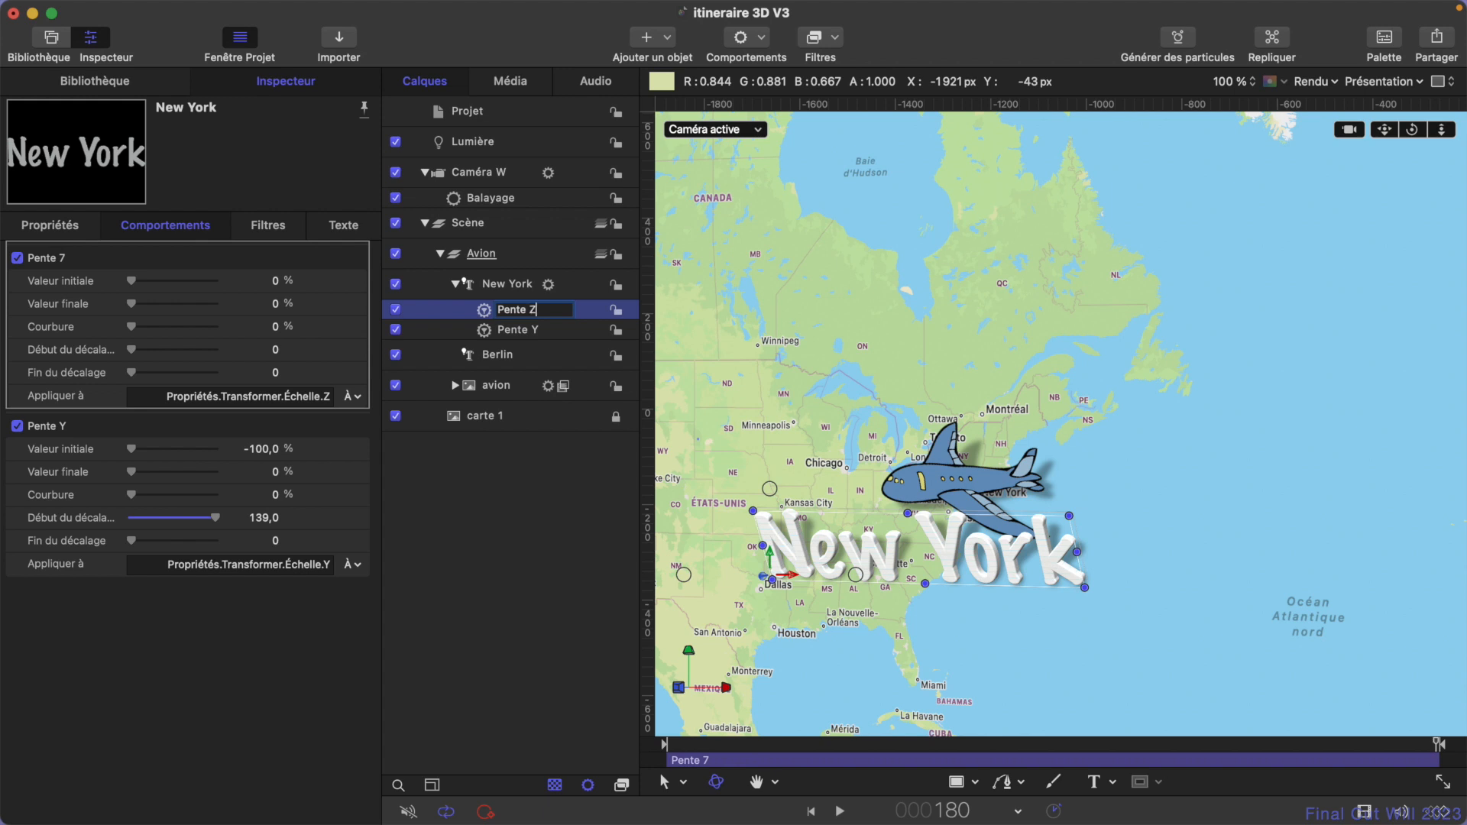
pyautogui.write('Pente Z')
pyautogui.press('Return')
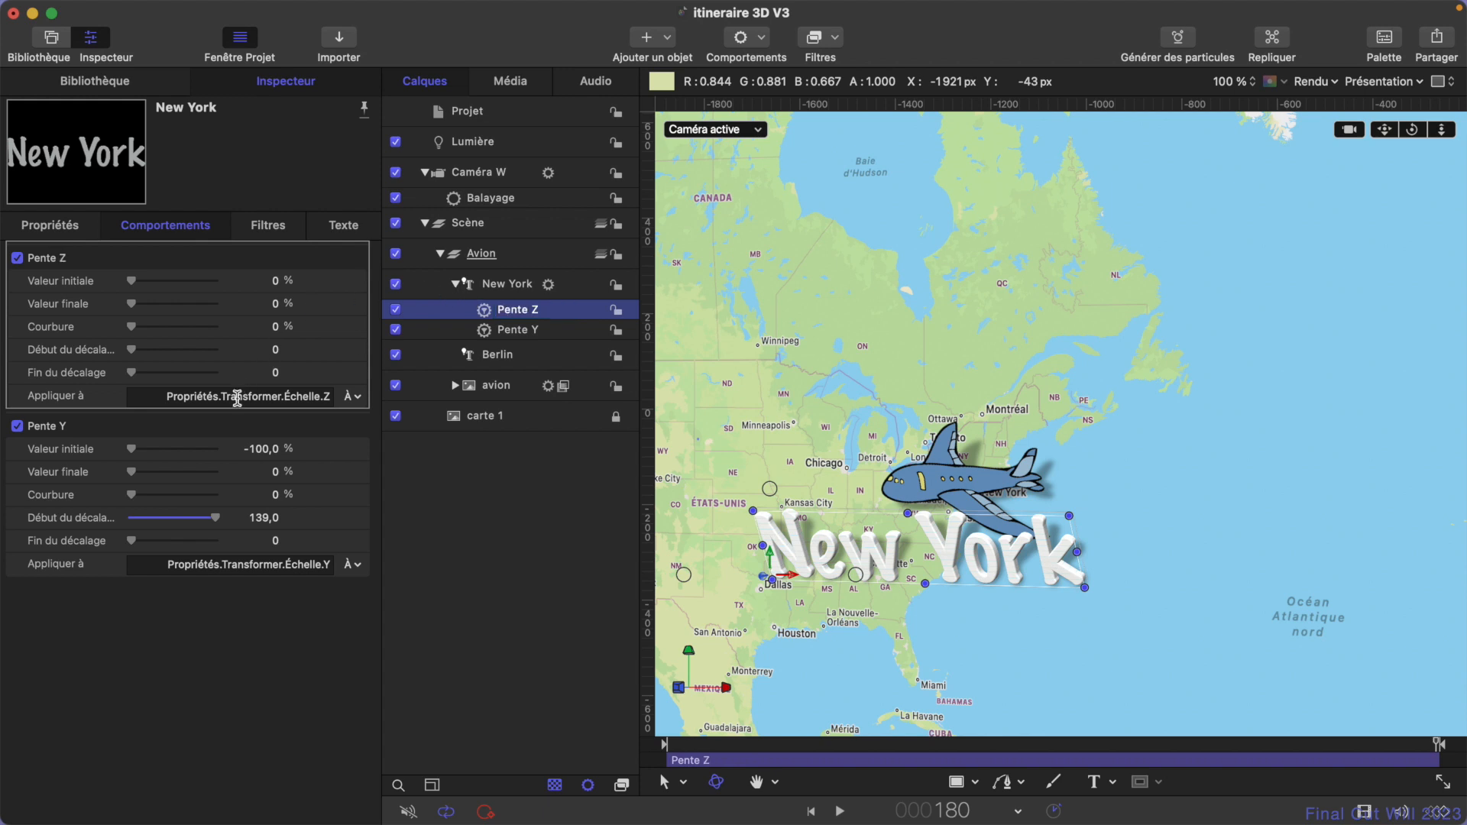
# - Set Pente Z's initial value to -100% and start offset to 139, and preview the New York title's appearance
pyautogui.click(280, 283)
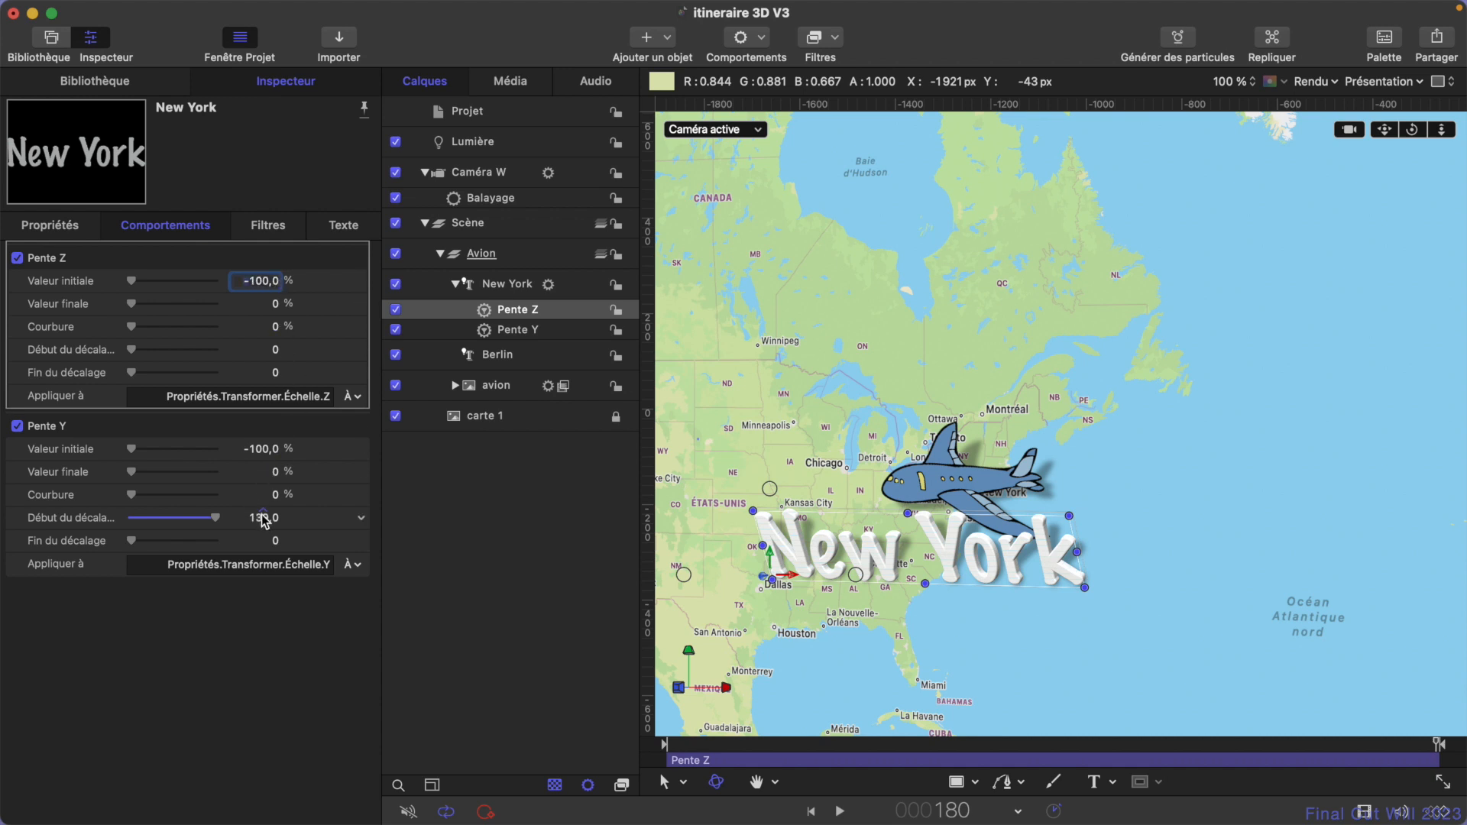
pyautogui.click(276, 350)
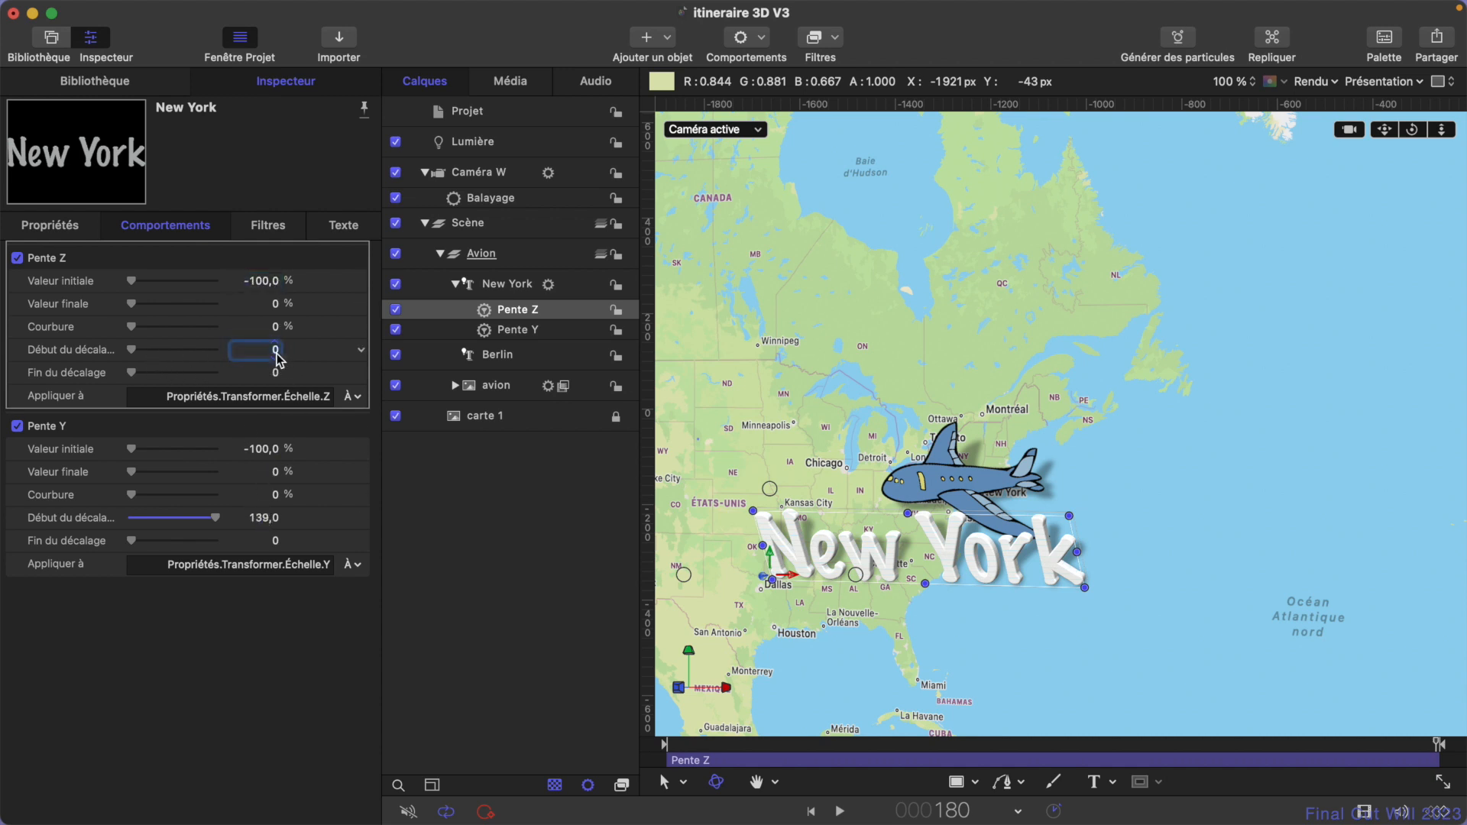
pyautogui.write('139')
pyautogui.press('Return')
pyautogui.press('space')
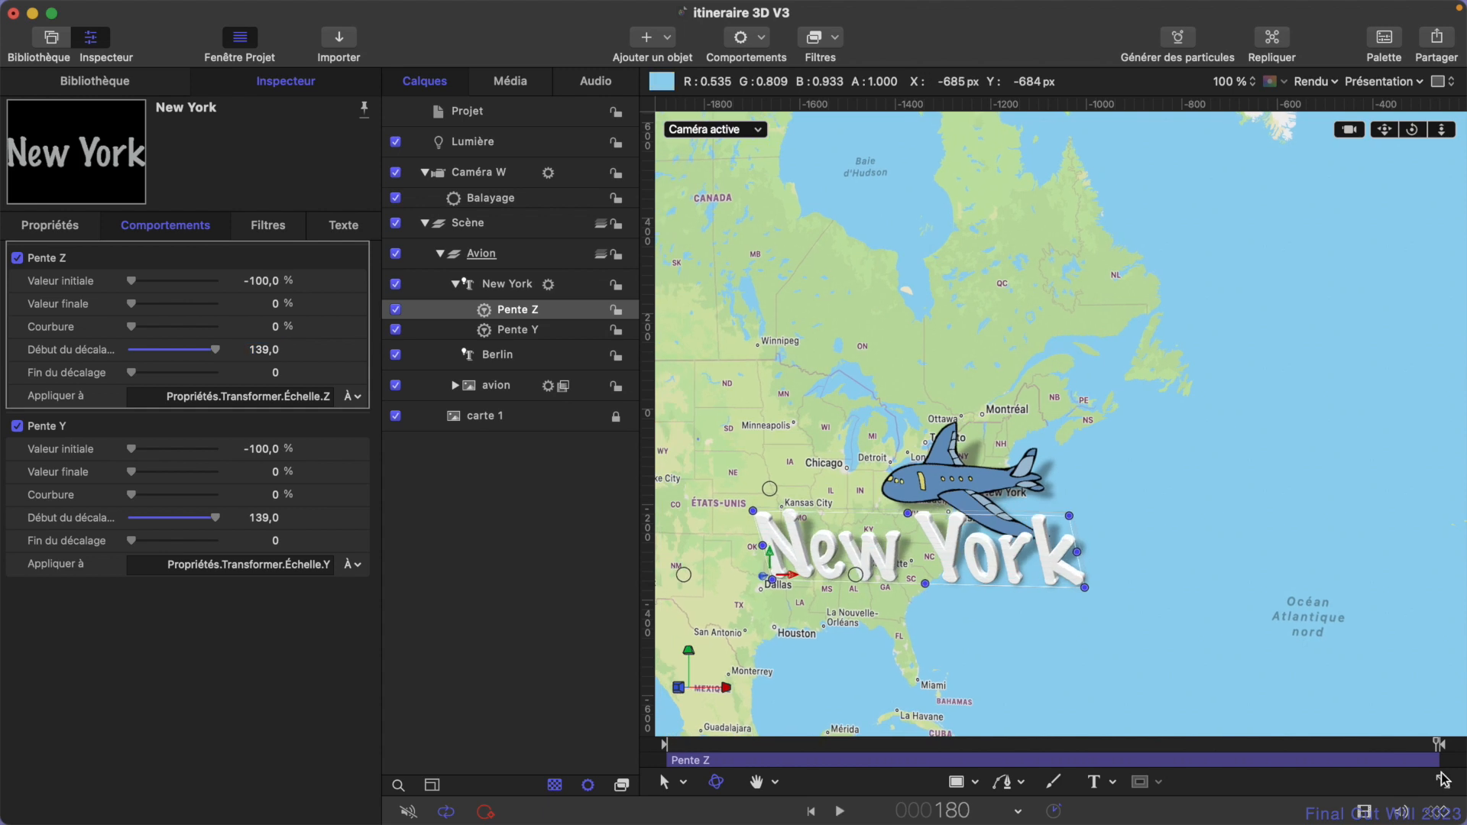
pyautogui.moveTo(1428, 748)
pyautogui.mouseDown()
pyautogui.moveTo(1225, 750)
pyautogui.moveTo(1410, 752)
pyautogui.mouseUp()
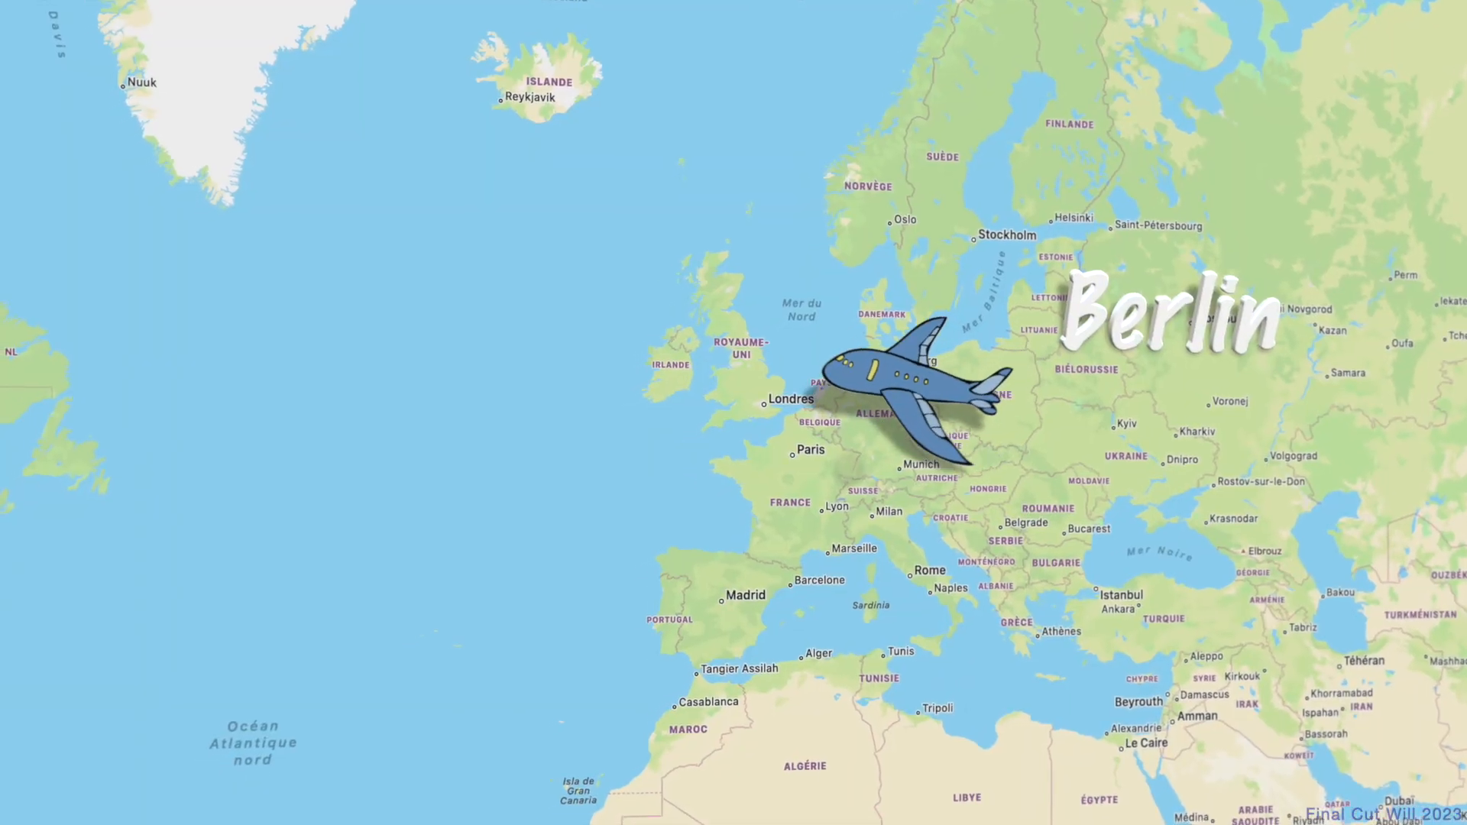